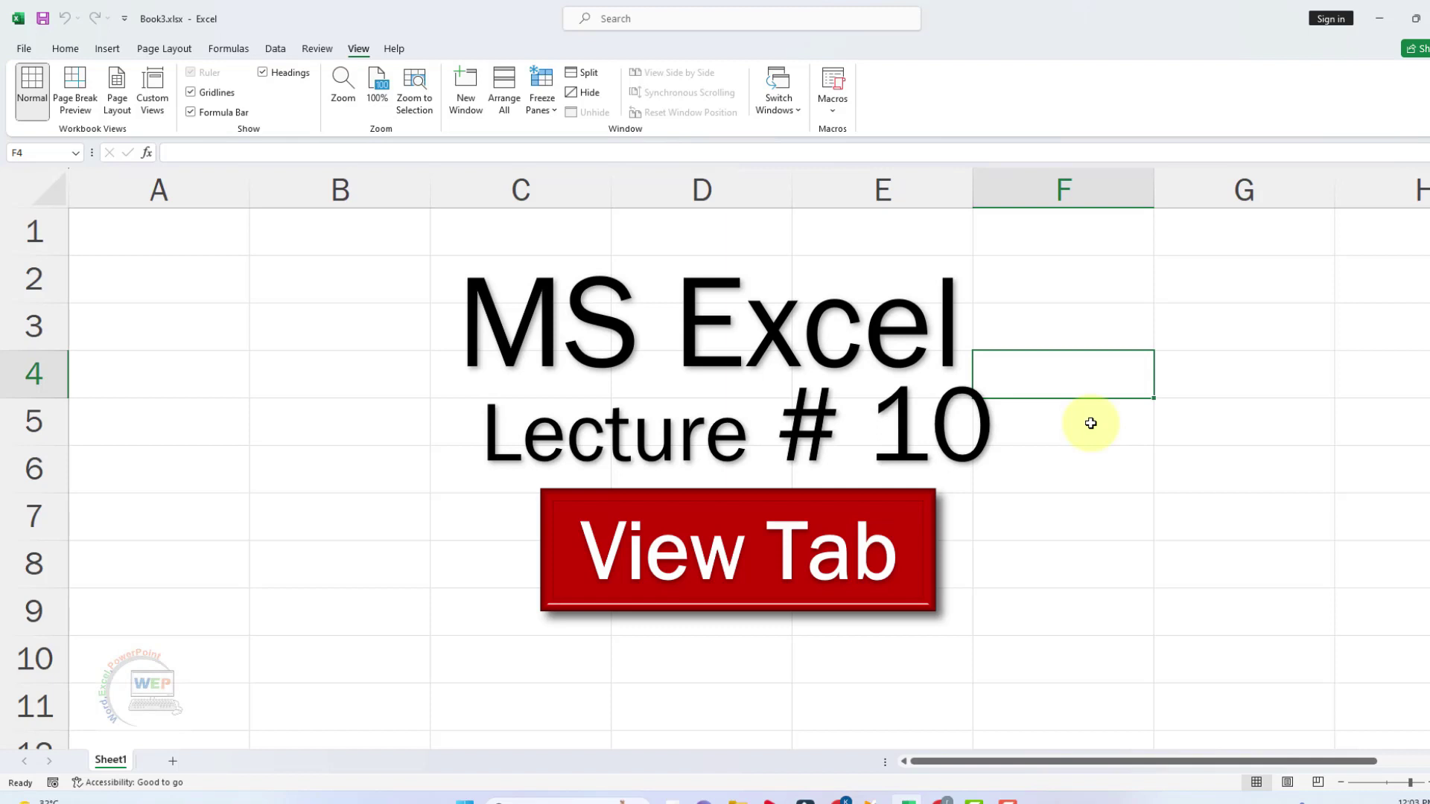
Step: Glance at the Review tab features, then return to View with cell B4 selected in Normal view
{"action": "left_click", "coordinate": [317, 48]}
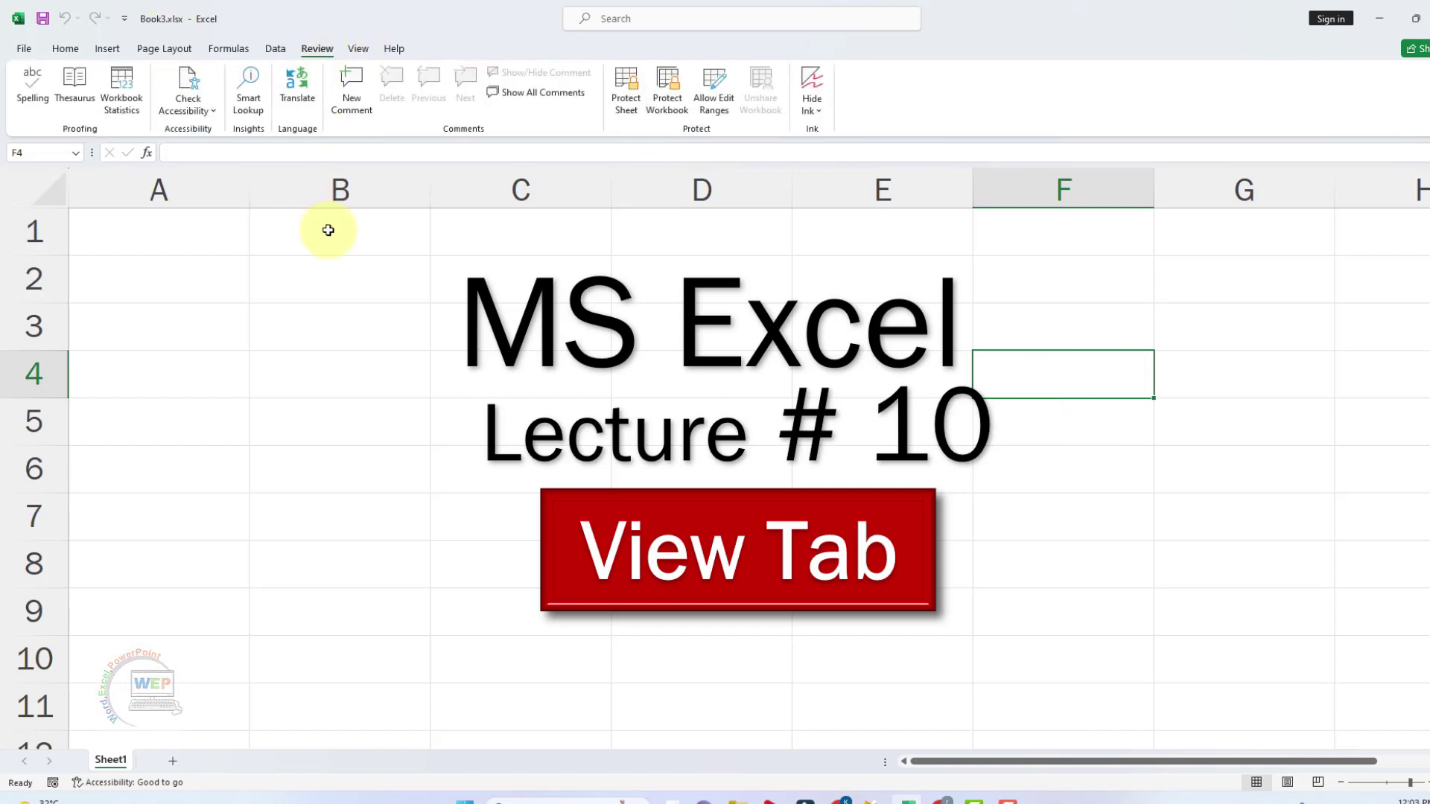
{"action": "left_click", "coordinate": [358, 49]}
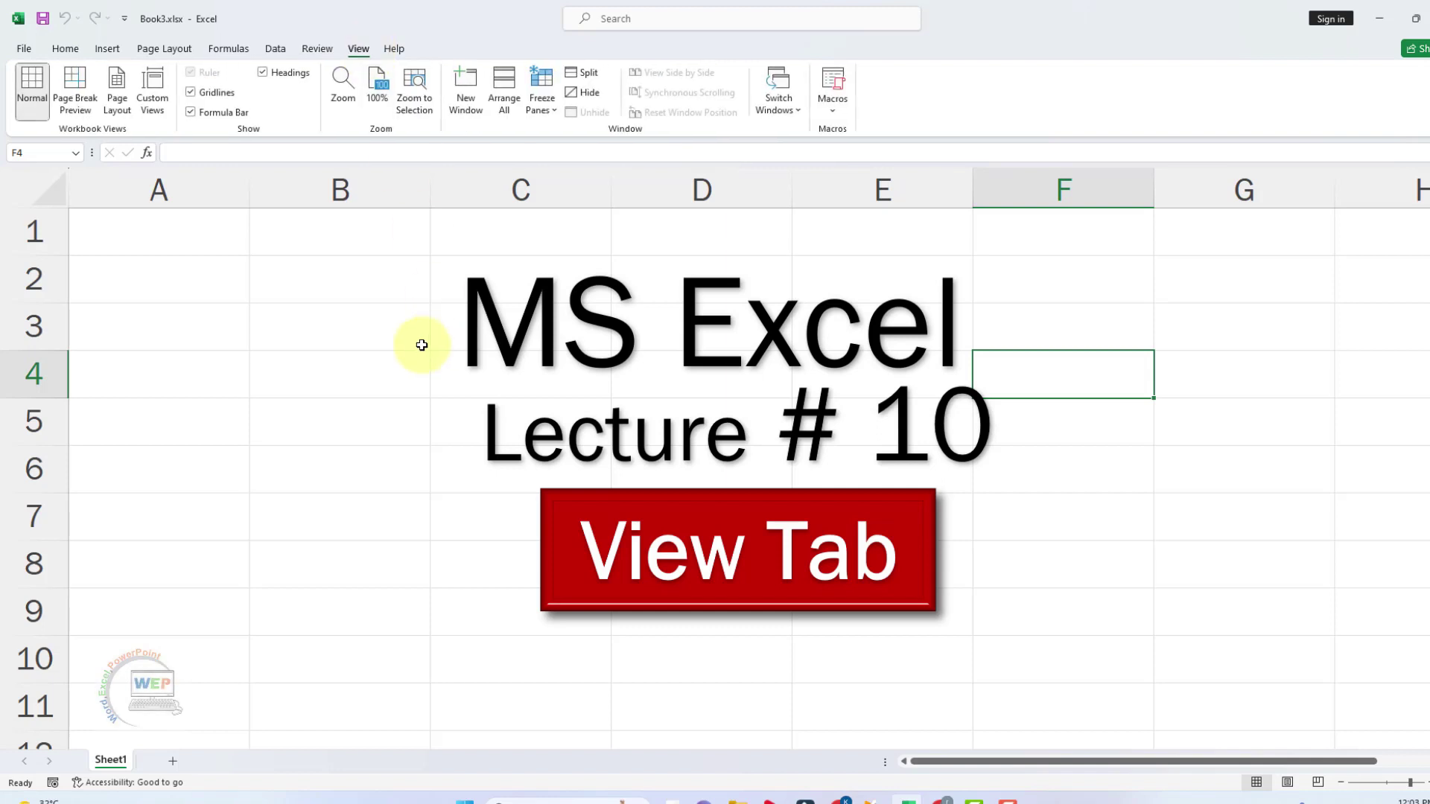
{"action": "left_click", "coordinate": [403, 373]}
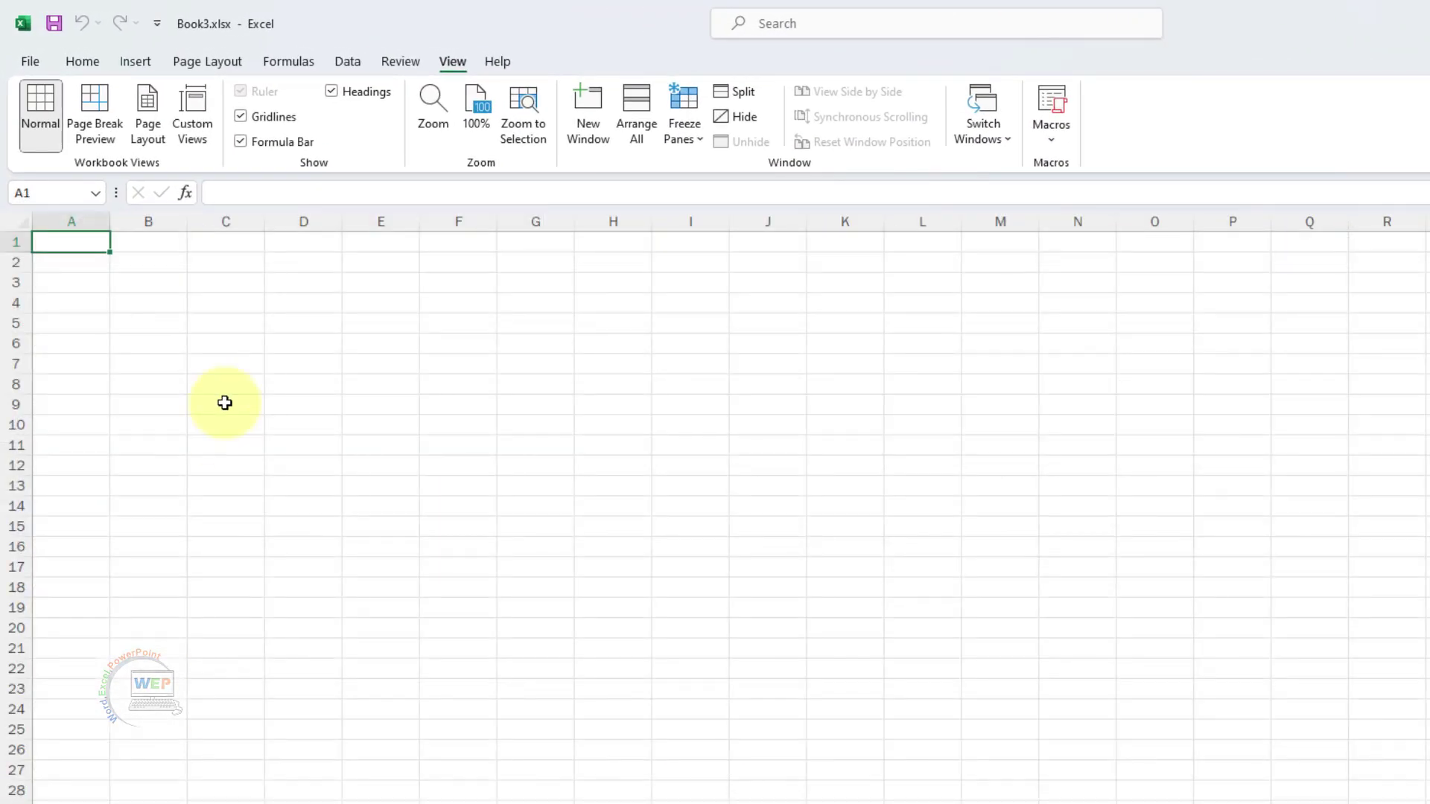
{"action": "scroll", "coordinate": [223, 402], "scroll_direction": "up", "scroll_amount": 4, "text": "ctrl"}
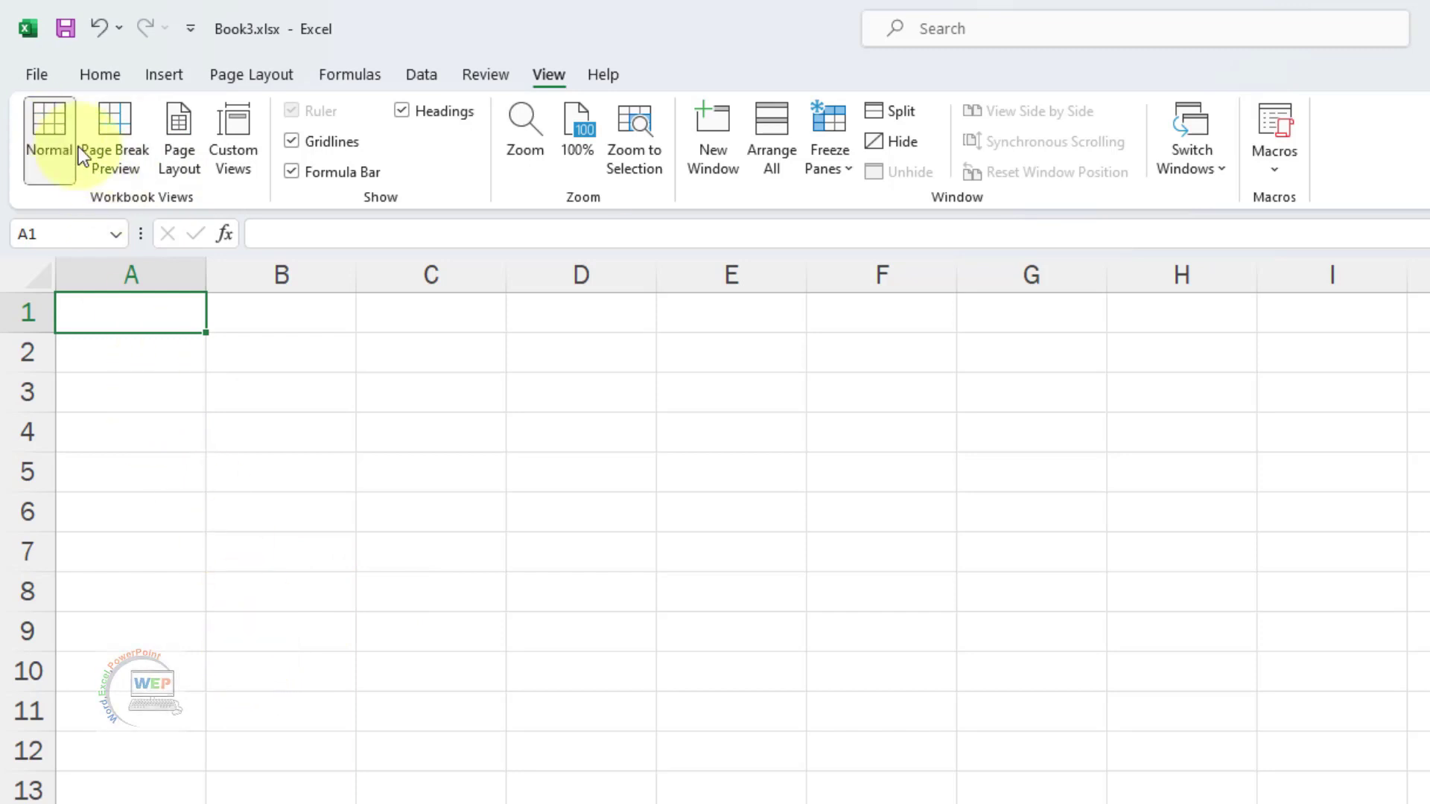
{"action": "left_click", "coordinate": [56, 122]}
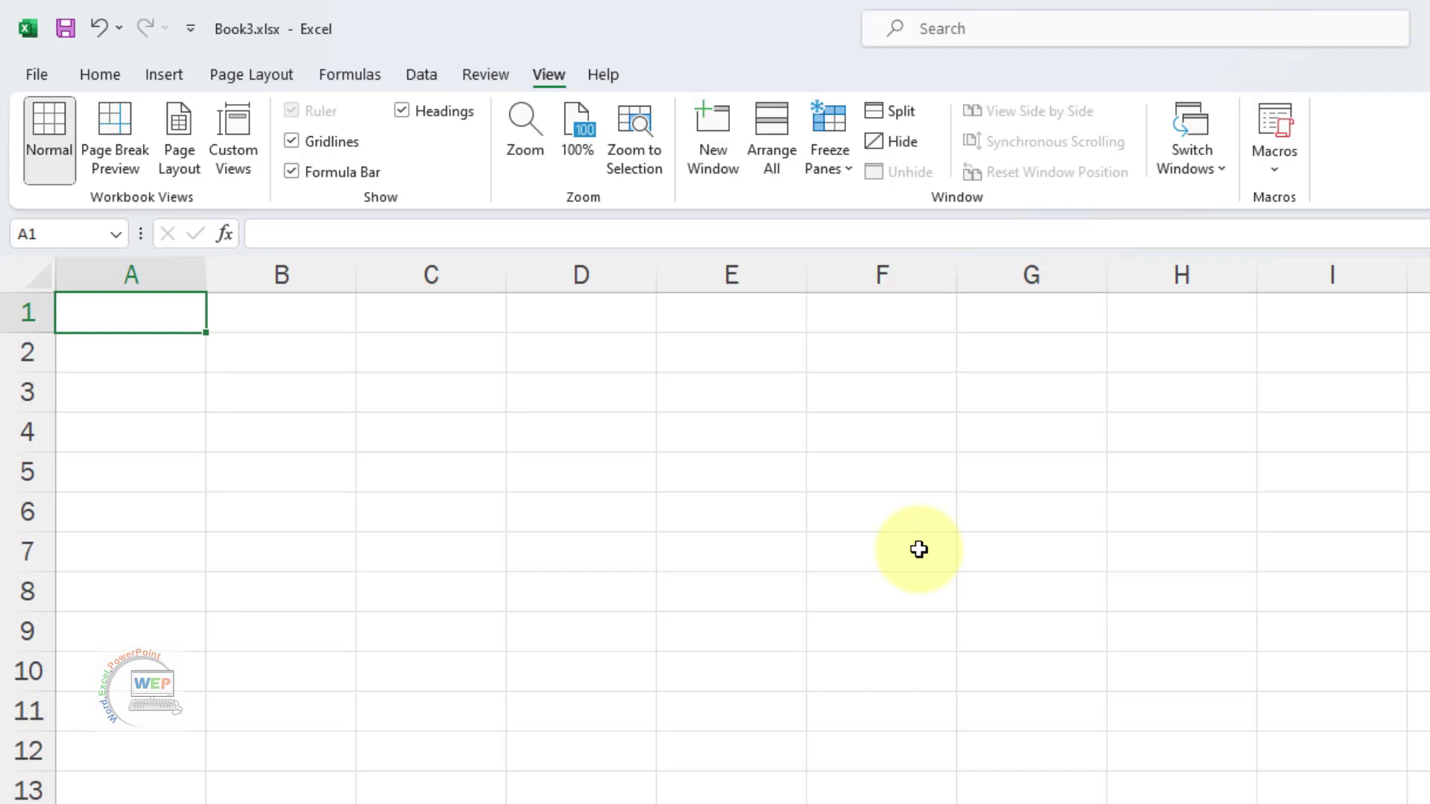
Step: In Page Break Preview, fill row 4 from B4 with entries dgdfg, dfgdg, dfg, dg, then return to Normal
{"action": "left_click", "coordinate": [115, 133]}
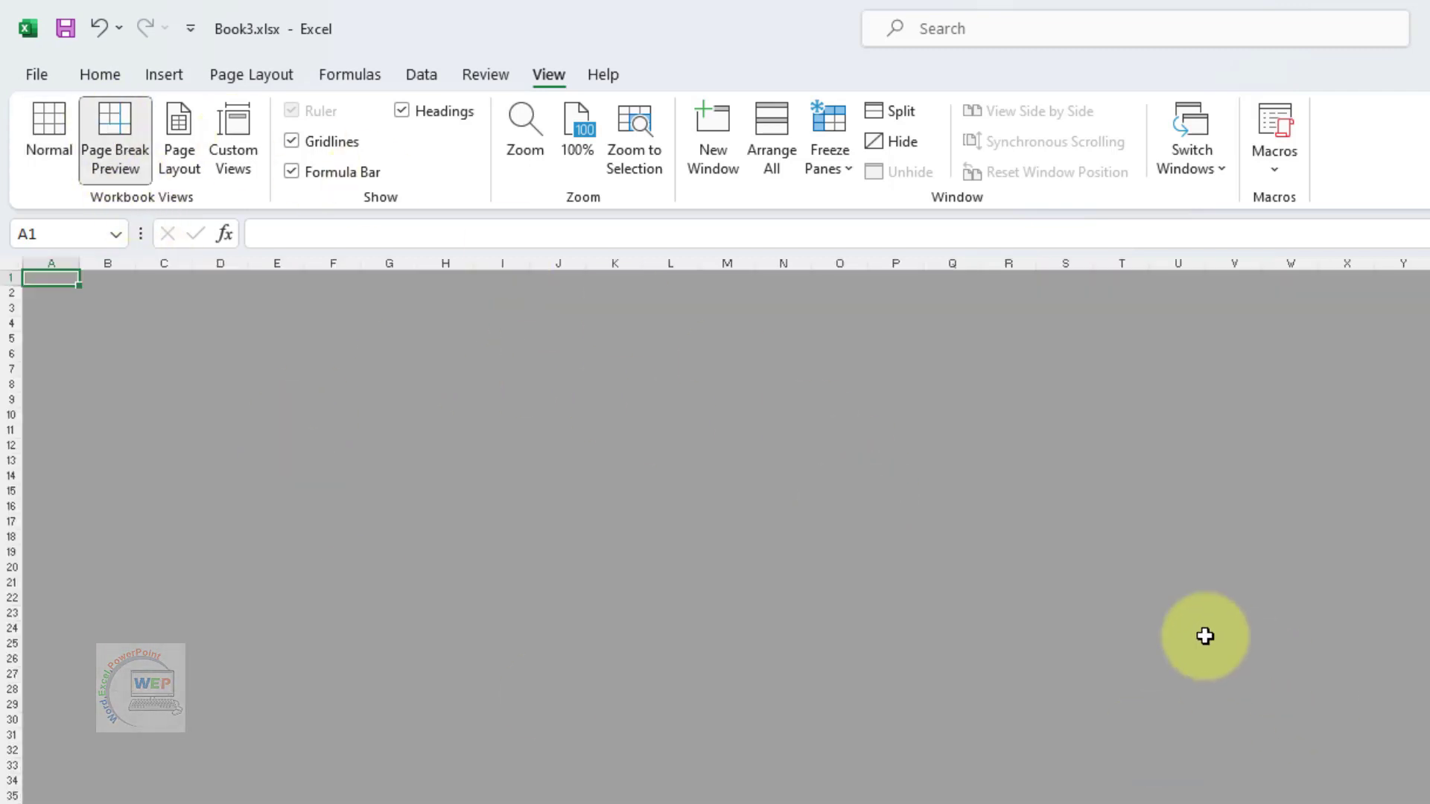
{"action": "left_click", "coordinate": [119, 323]}
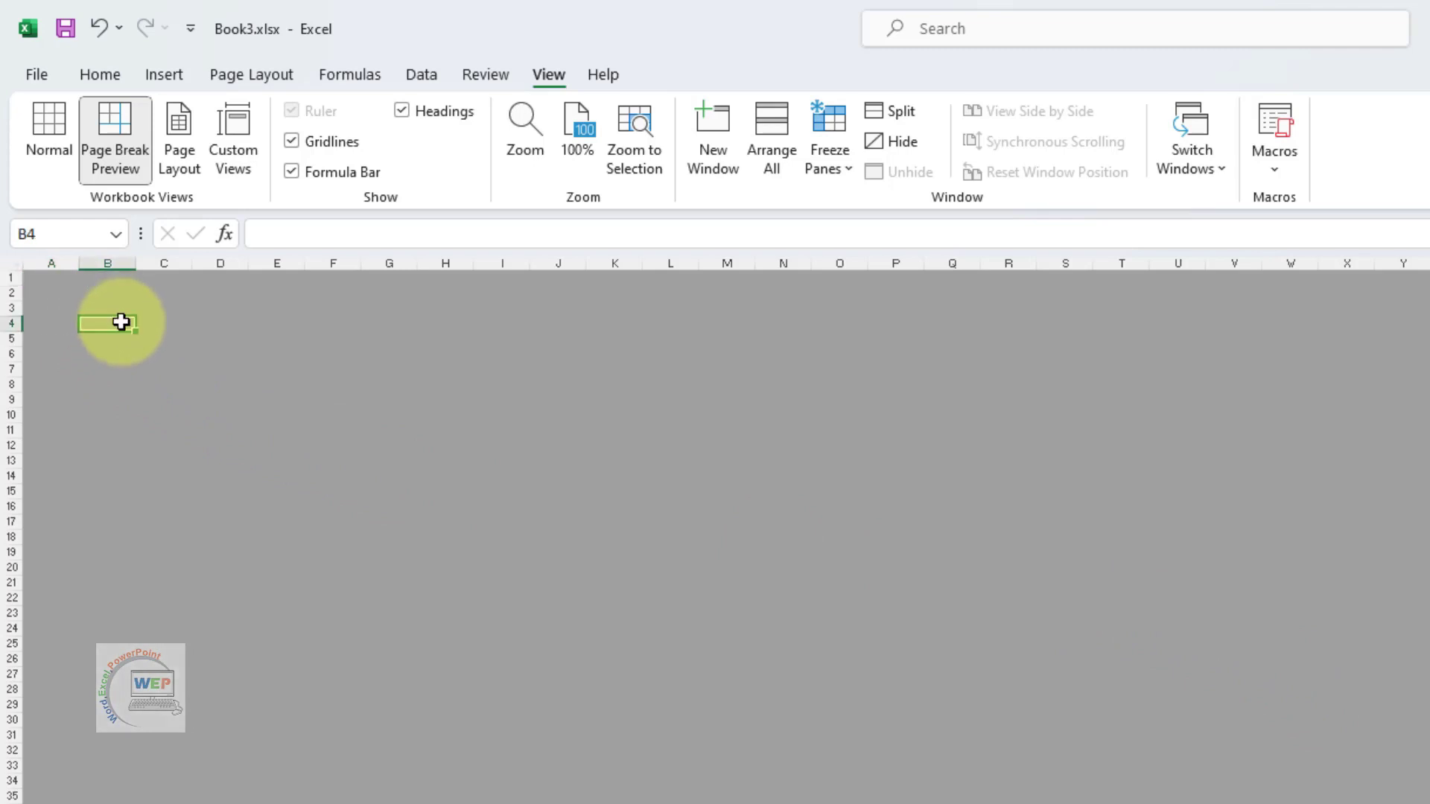
{"action": "type", "text": "dgdfg"}
{"action": "key", "text": "Tab"}
{"action": "type", "text": "dfgdg\tdfg\t"}
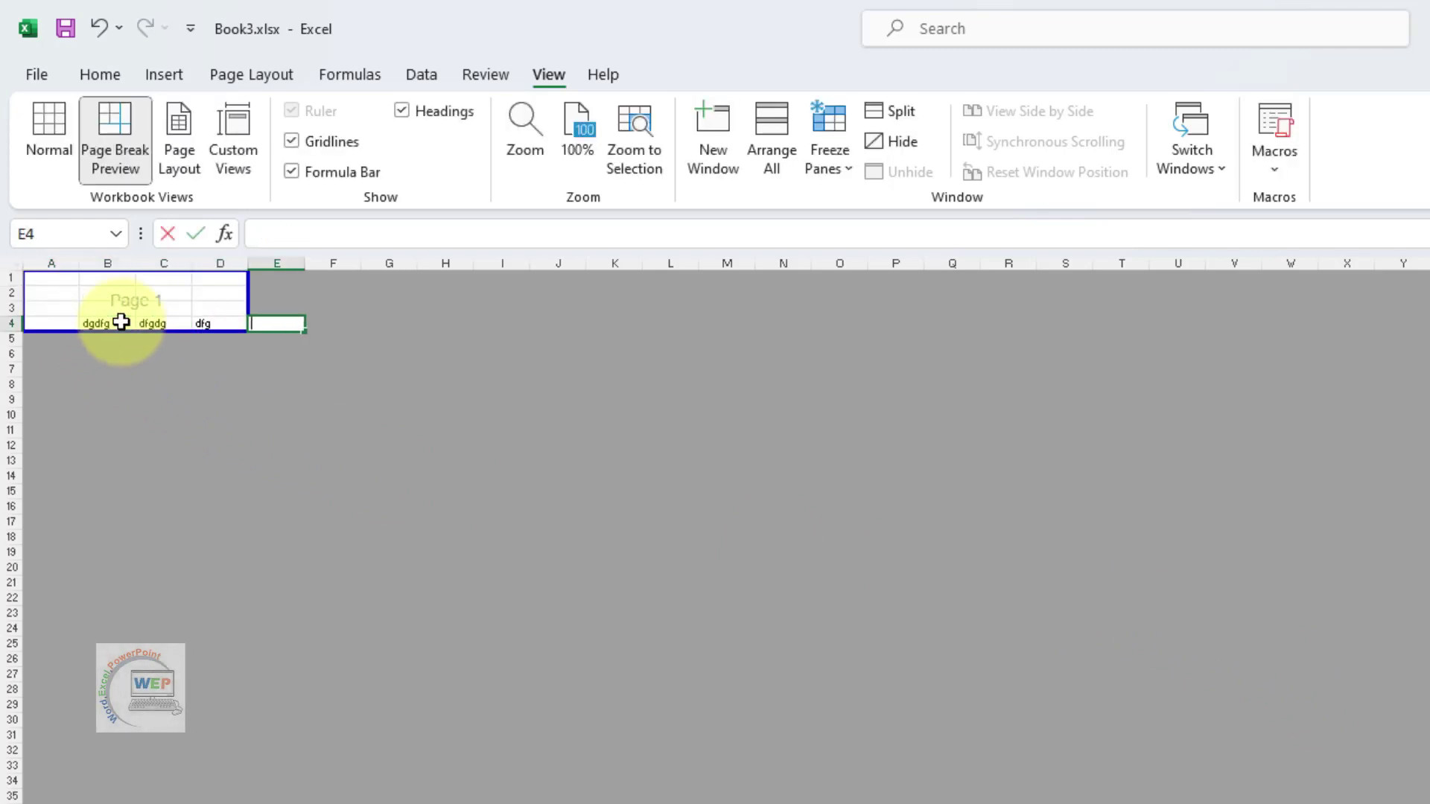
{"action": "type", "text": "dg"}
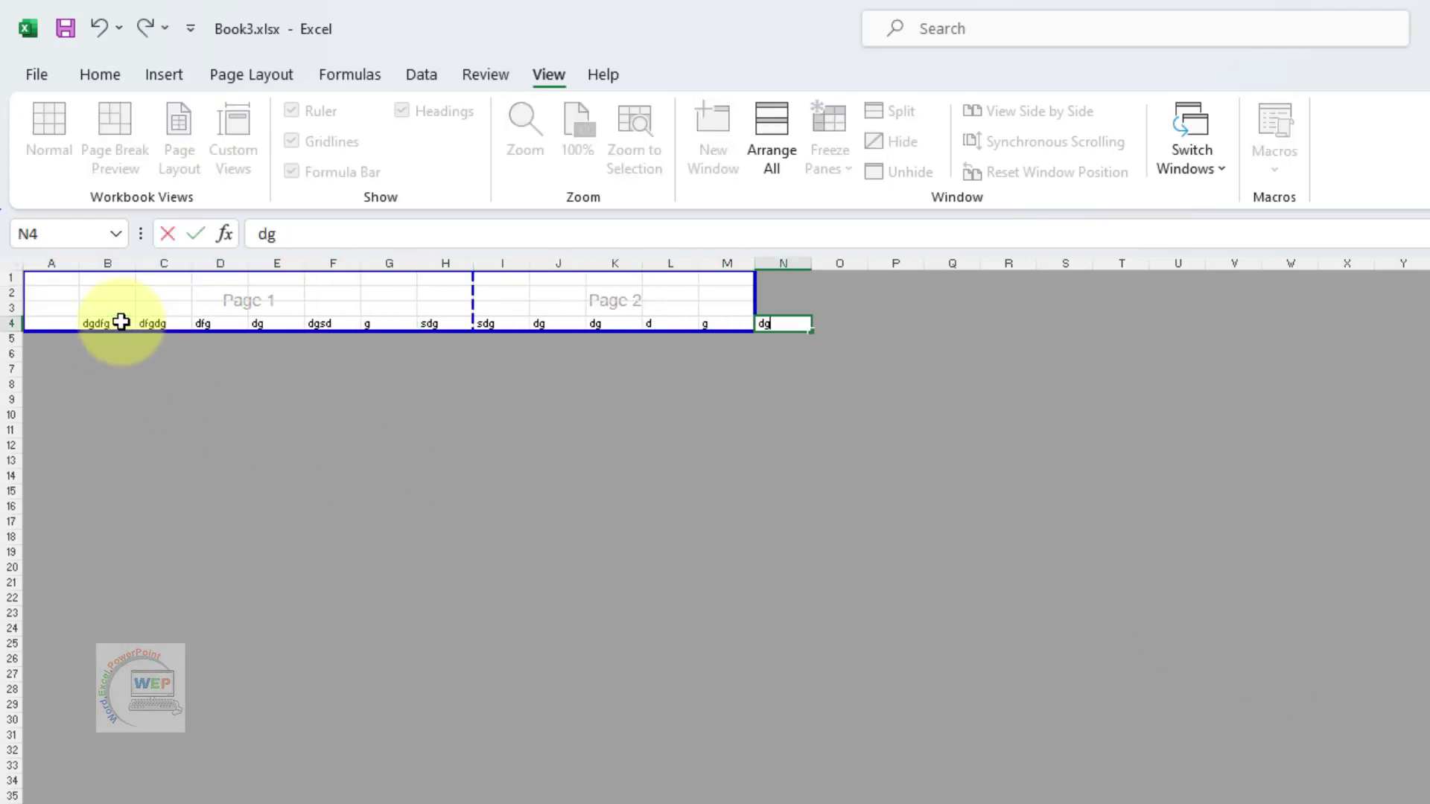
{"action": "type", "text": "\tdgsd\tg\tsdg\tsdg\tdg\tdg\td\tg\tdg\tdsg\tdg\td\tgd\tg\tdg\td\tg\tgd"}
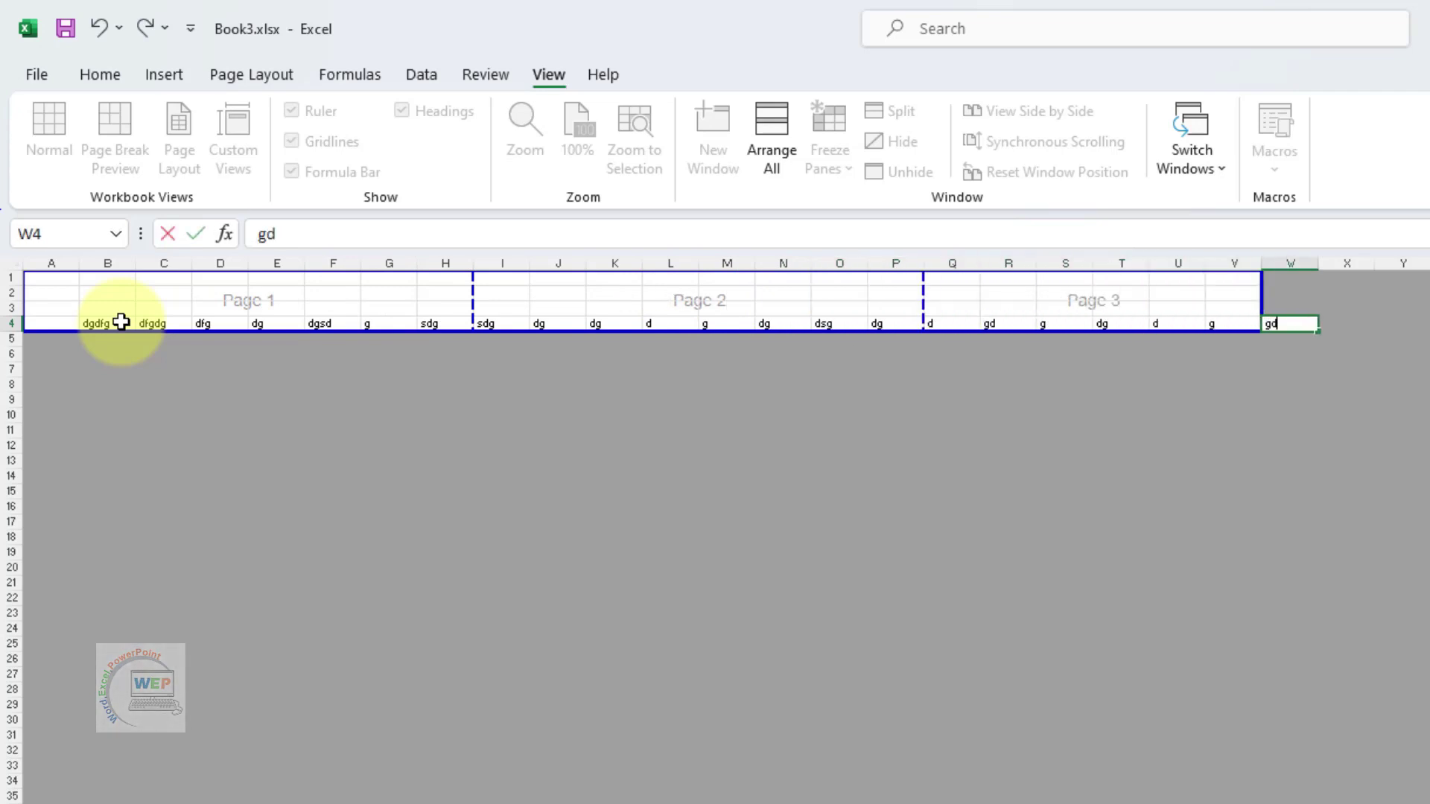
{"action": "type", "text": "\tgd\tg"}
{"action": "key", "text": "Tab"}
{"action": "key", "text": "Tab"}
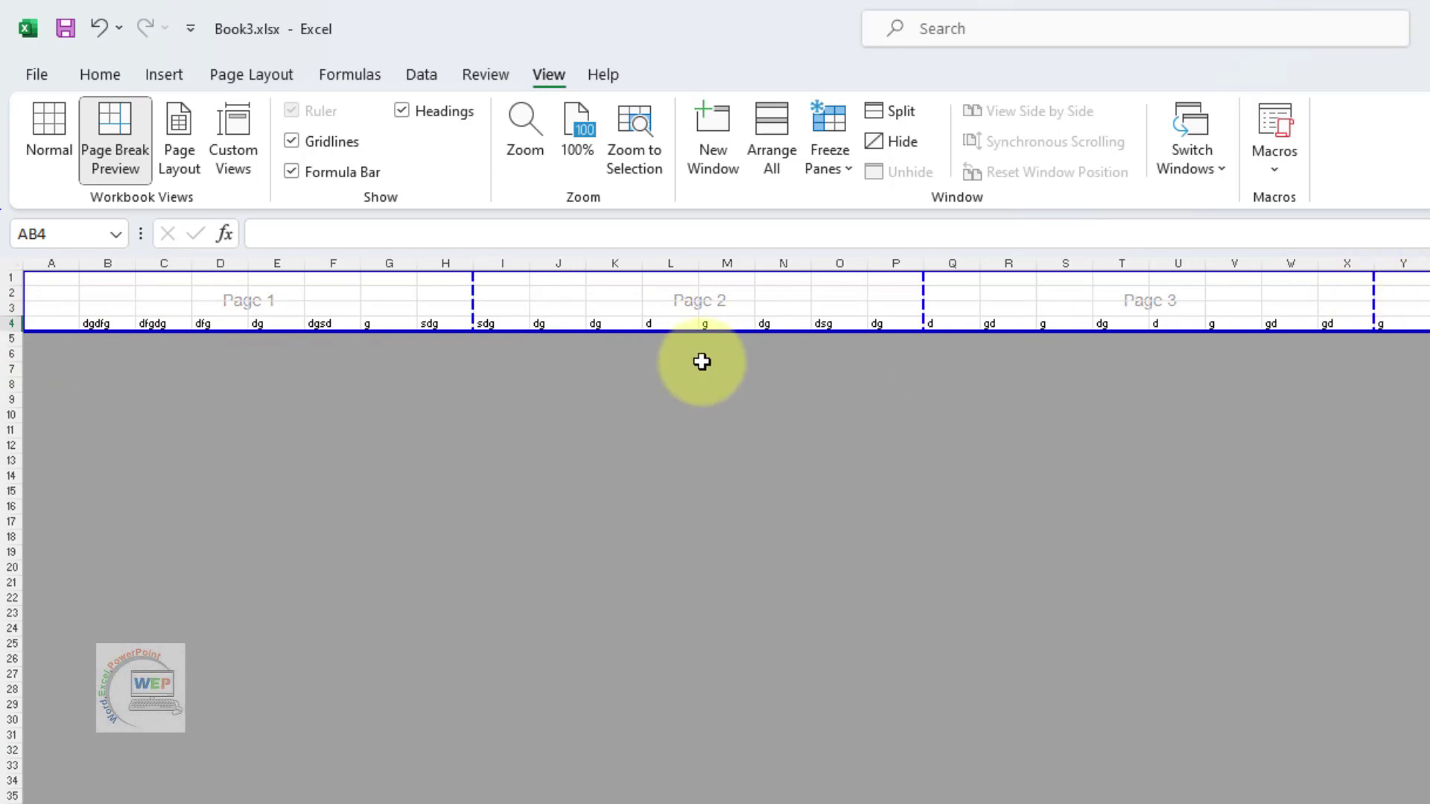
{"action": "left_click", "coordinate": [436, 307]}
{"action": "left_click", "coordinate": [51, 130]}
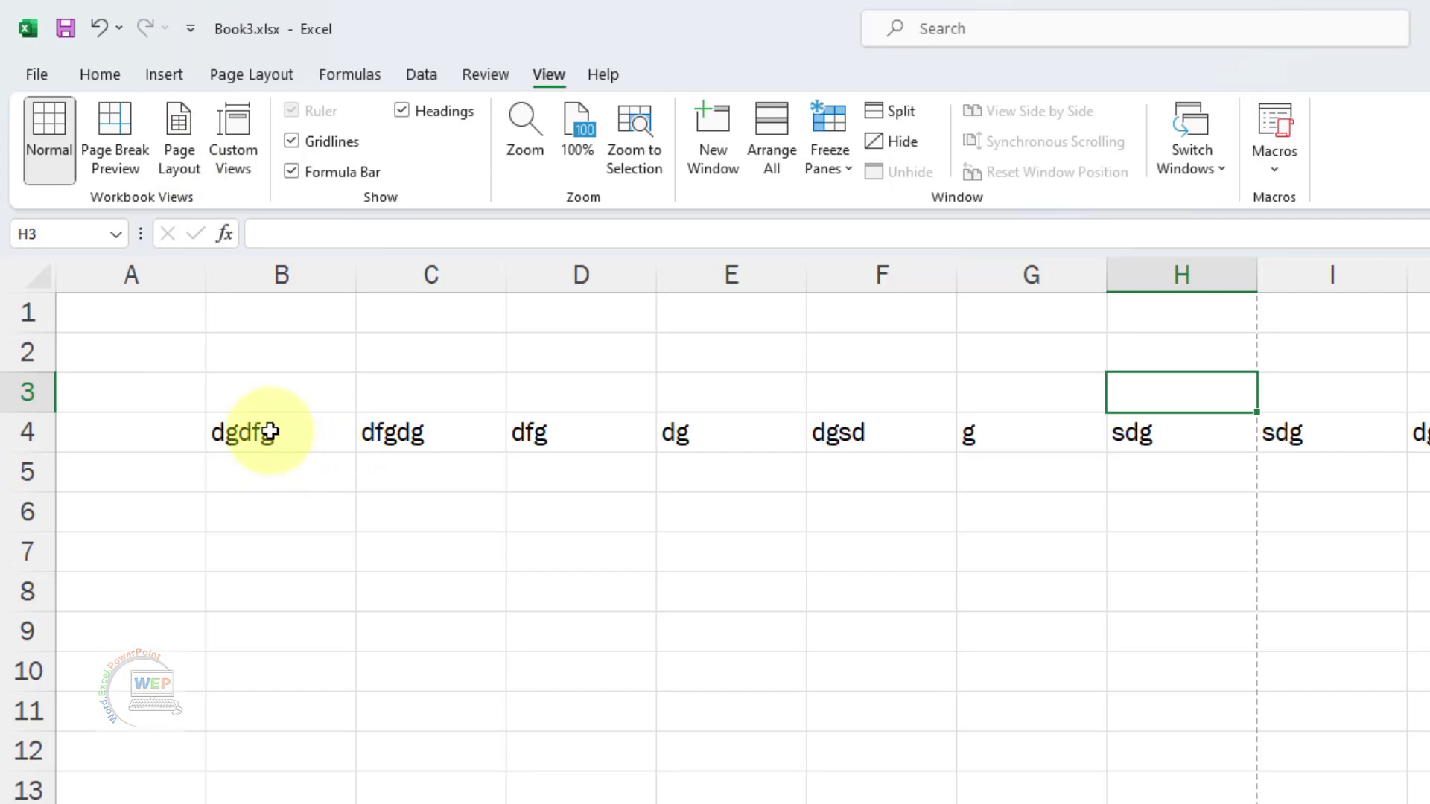
Step: In Page Layout view, enter dfdsf in G9 and fsdf in M11, then switch back to Normal view
{"action": "left_click", "coordinate": [177, 123]}
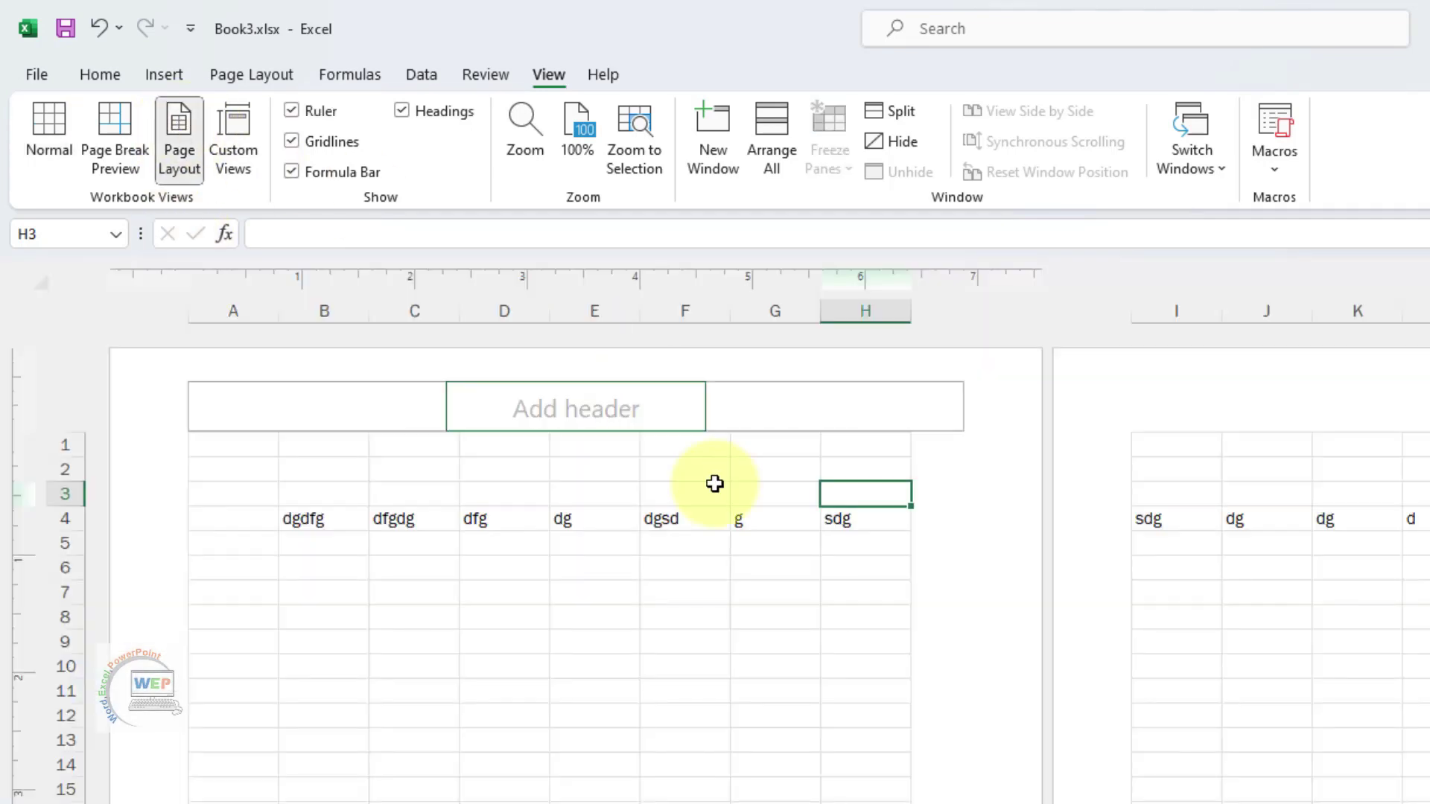
{"action": "left_click", "coordinate": [734, 633]}
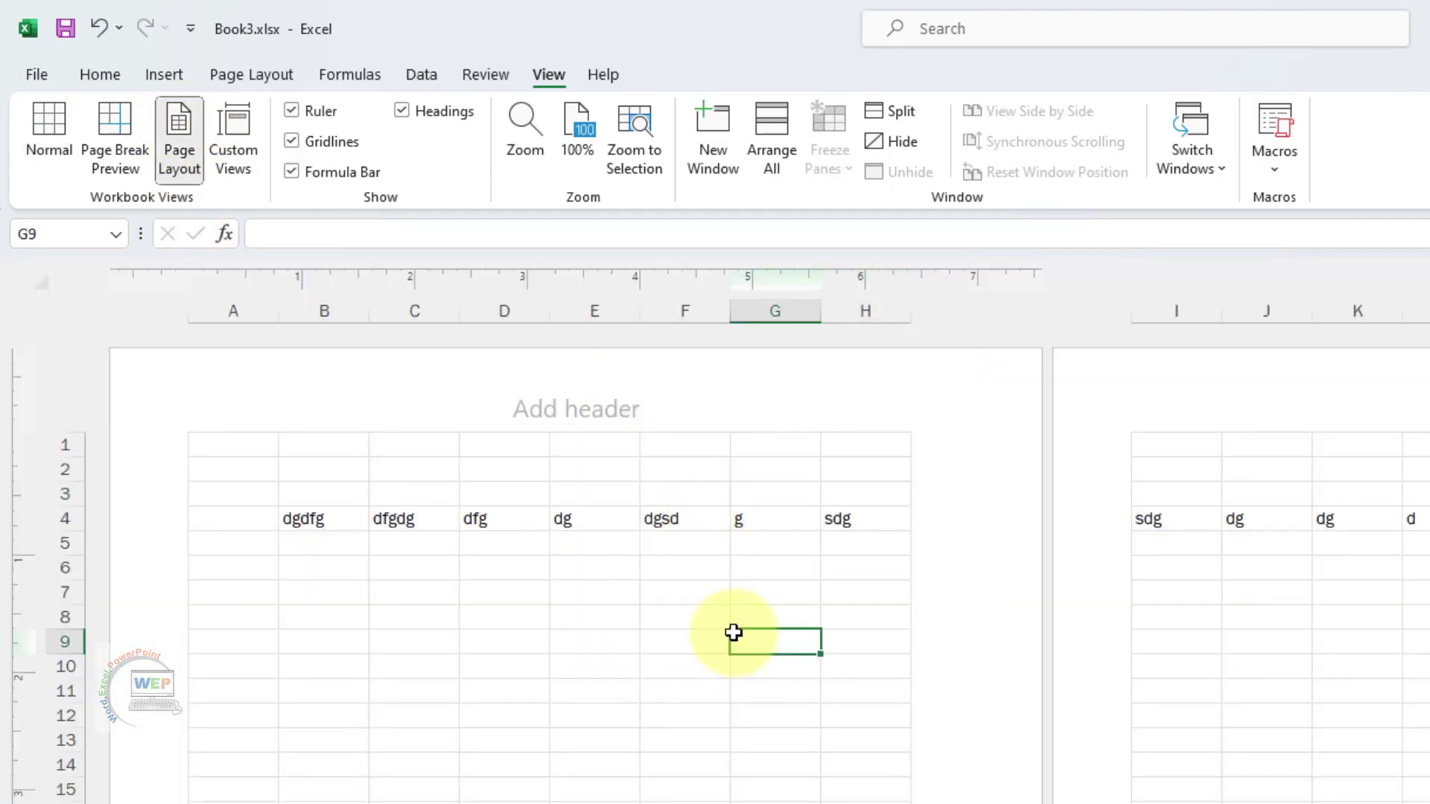
{"action": "type", "text": "dfdsf"}
{"action": "left_click", "coordinate": [1061, 659]}
{"action": "type", "text": "fsdf"}
{"action": "left_click", "coordinate": [623, 588]}
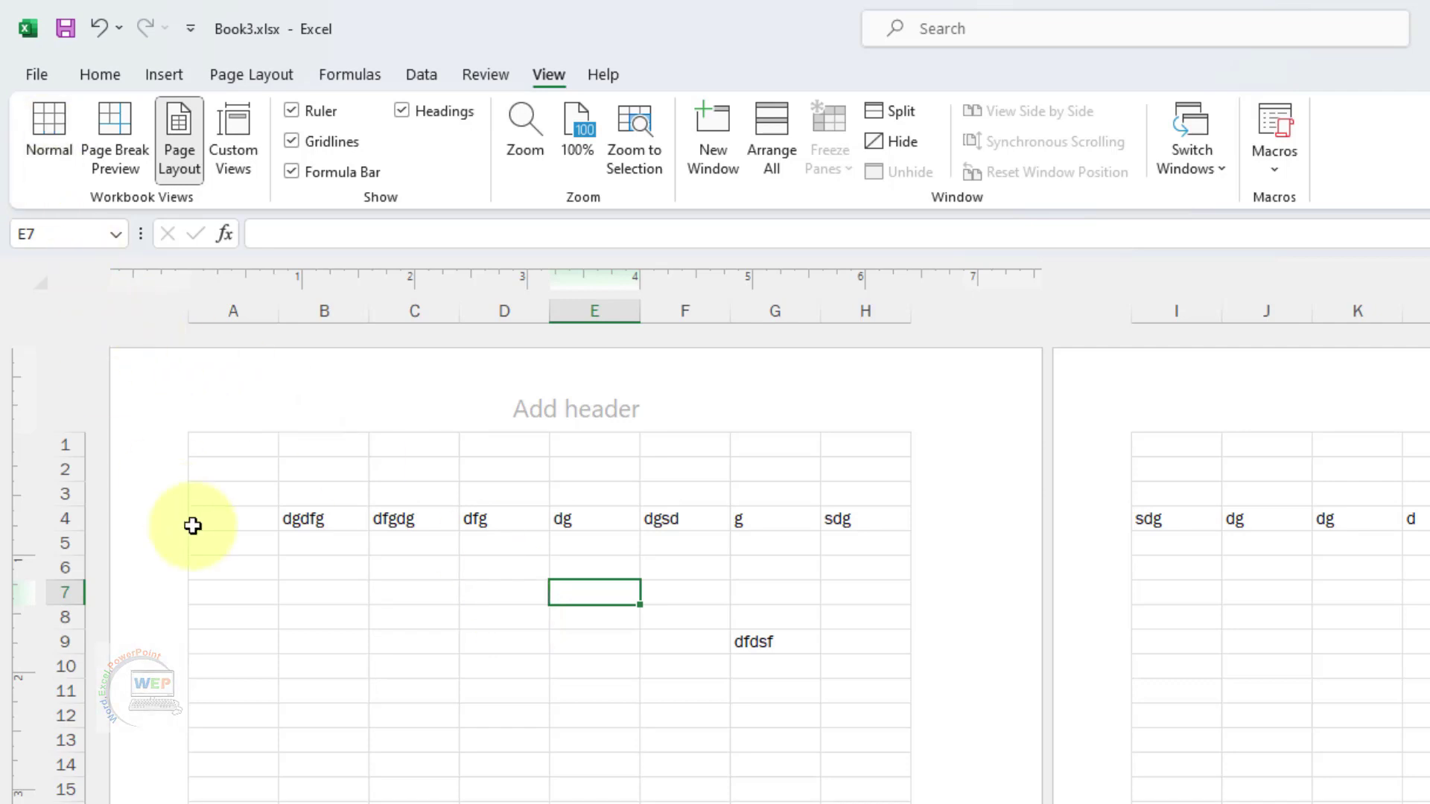
{"action": "left_click", "coordinate": [213, 495]}
{"action": "left_click", "coordinate": [50, 130]}
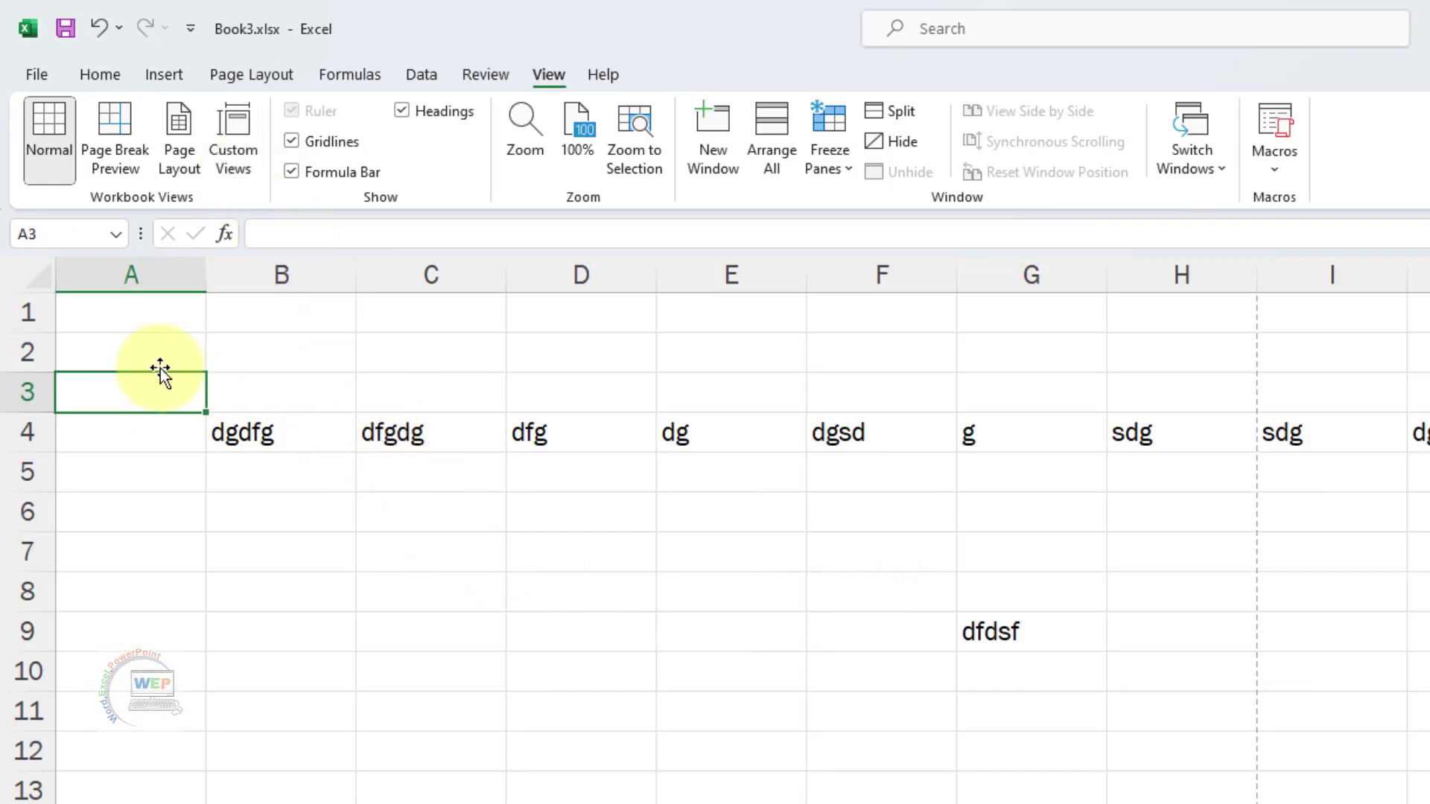
Step: Select the range from A1 across column F and save it as a custom view named 'new'
{"action": "mouse_move", "coordinate": [99, 322]}
{"action": "left_mouse_down"}
{"action": "mouse_move", "coordinate": [856, 801]}
{"action": "mouse_move", "coordinate": [845, 789]}
{"action": "left_mouse_up"}
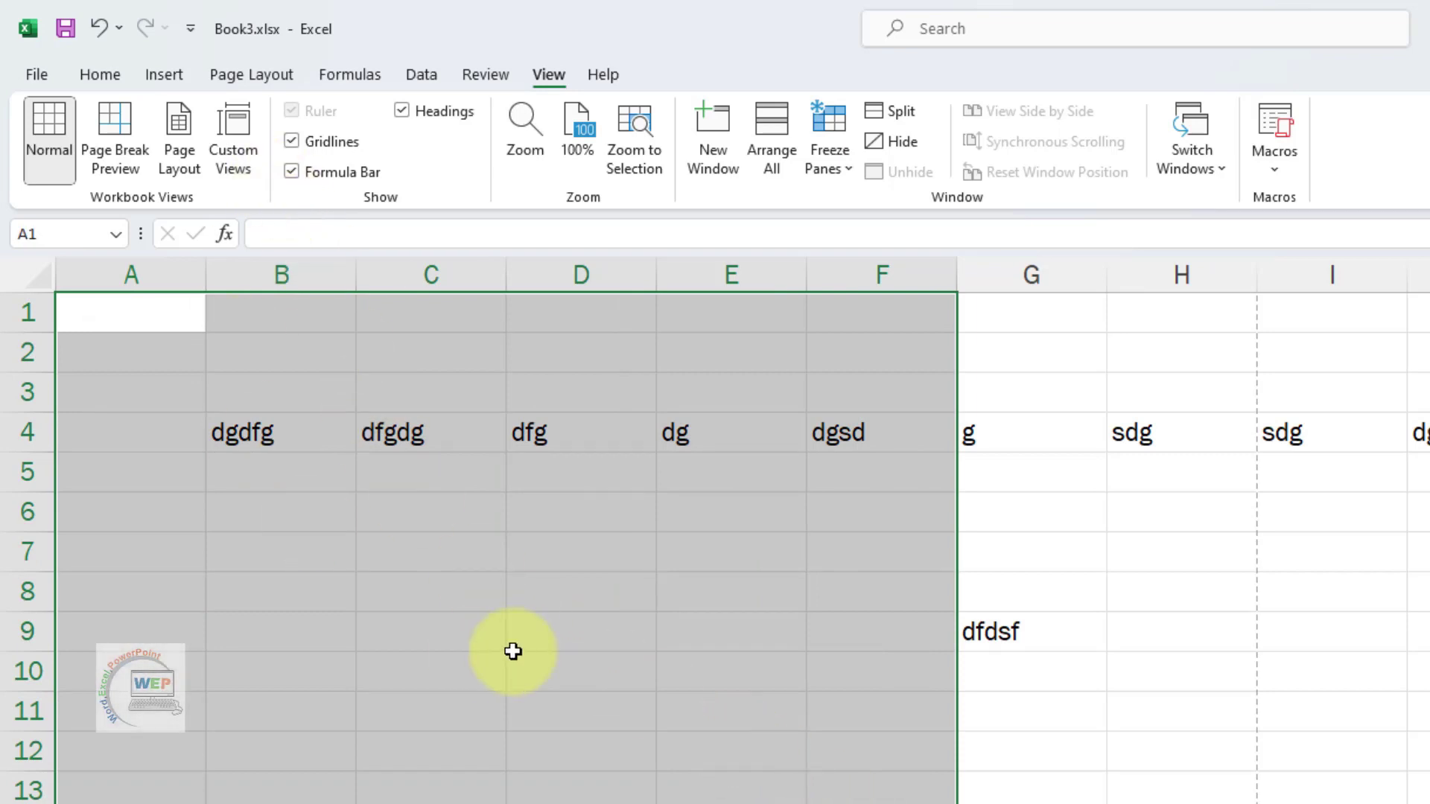
{"action": "left_click_drag", "start_coordinate": [83, 327], "coordinate": [893, 800]}
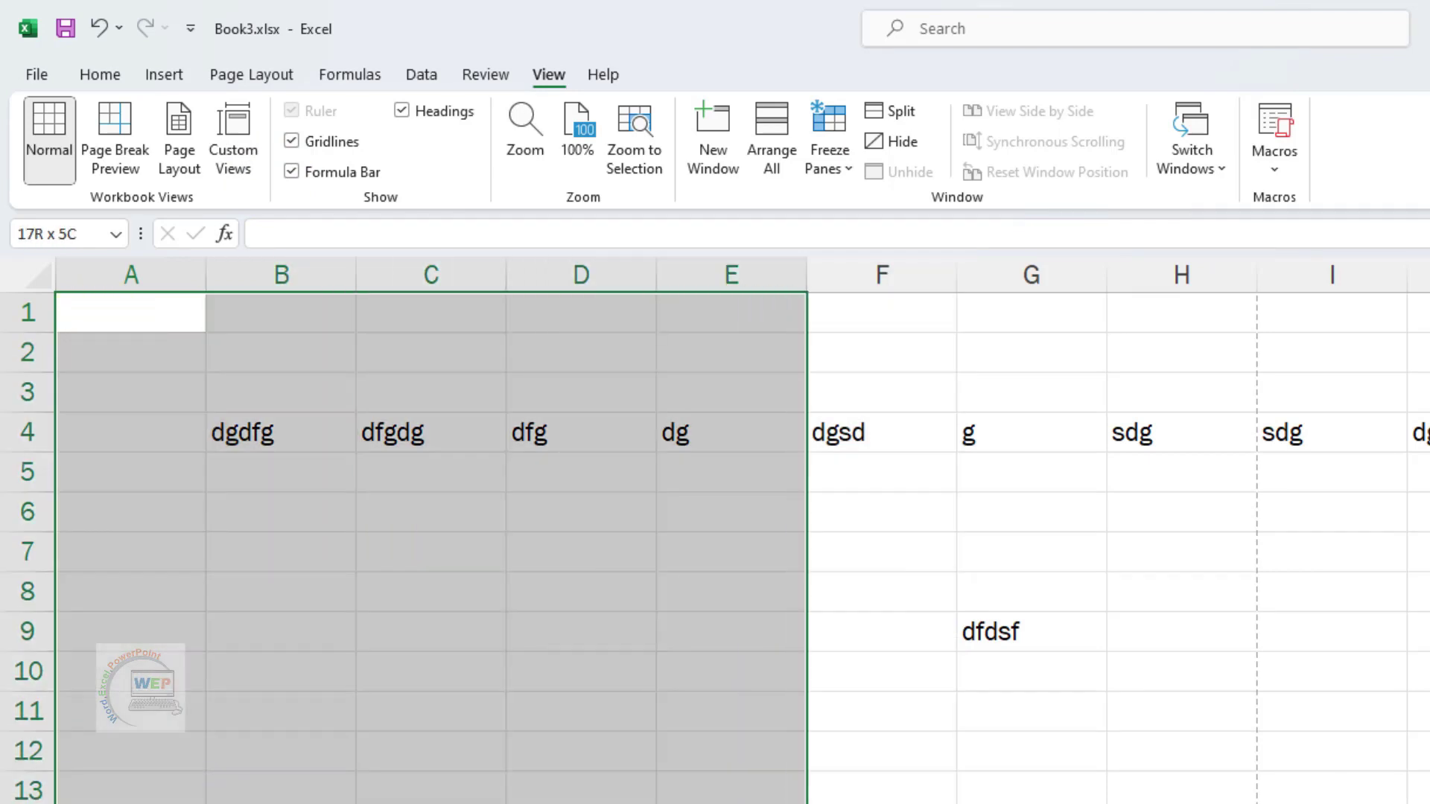
{"action": "left_click", "coordinate": [234, 120]}
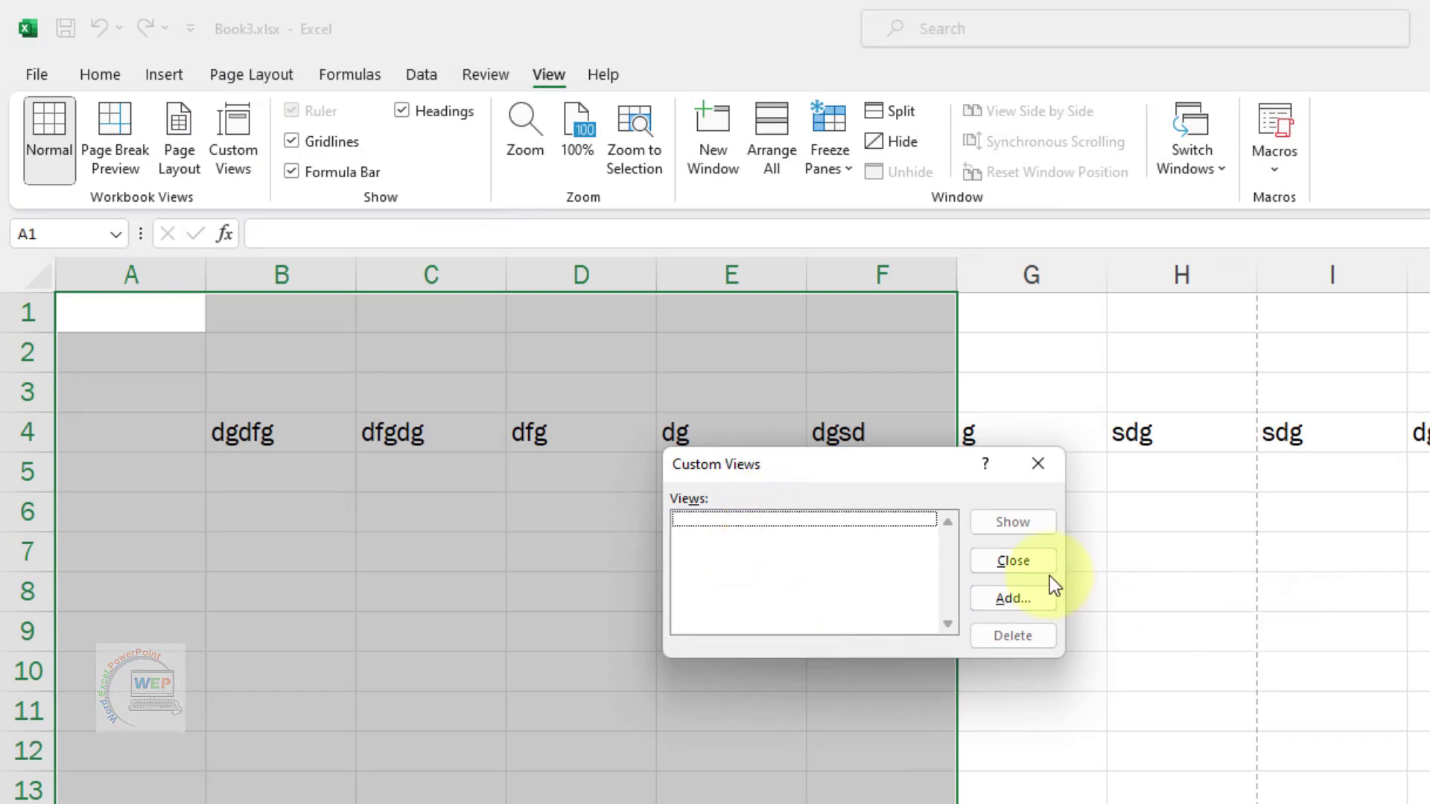
{"action": "left_click", "coordinate": [1022, 600]}
{"action": "type", "text": "new"}
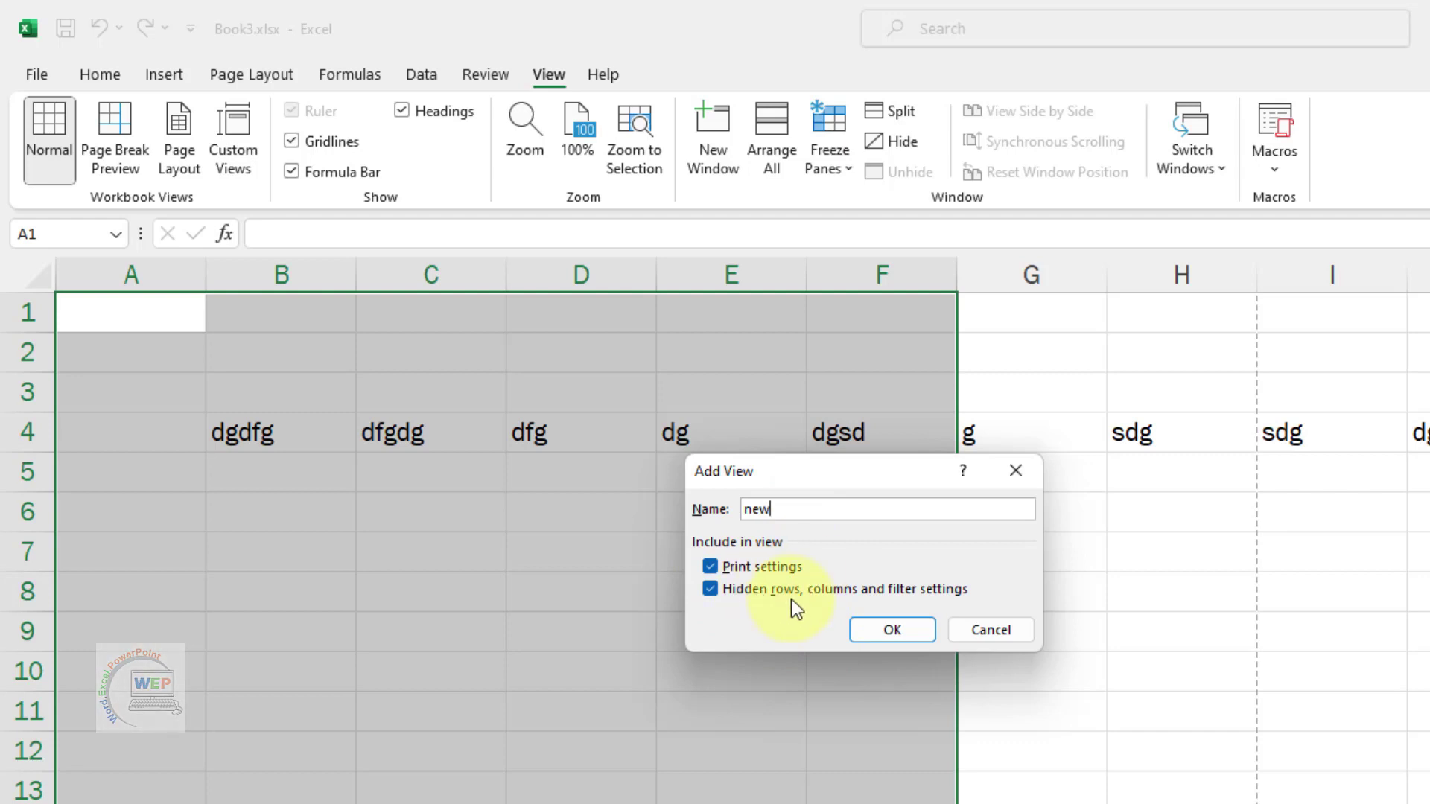
{"action": "left_click", "coordinate": [878, 630]}
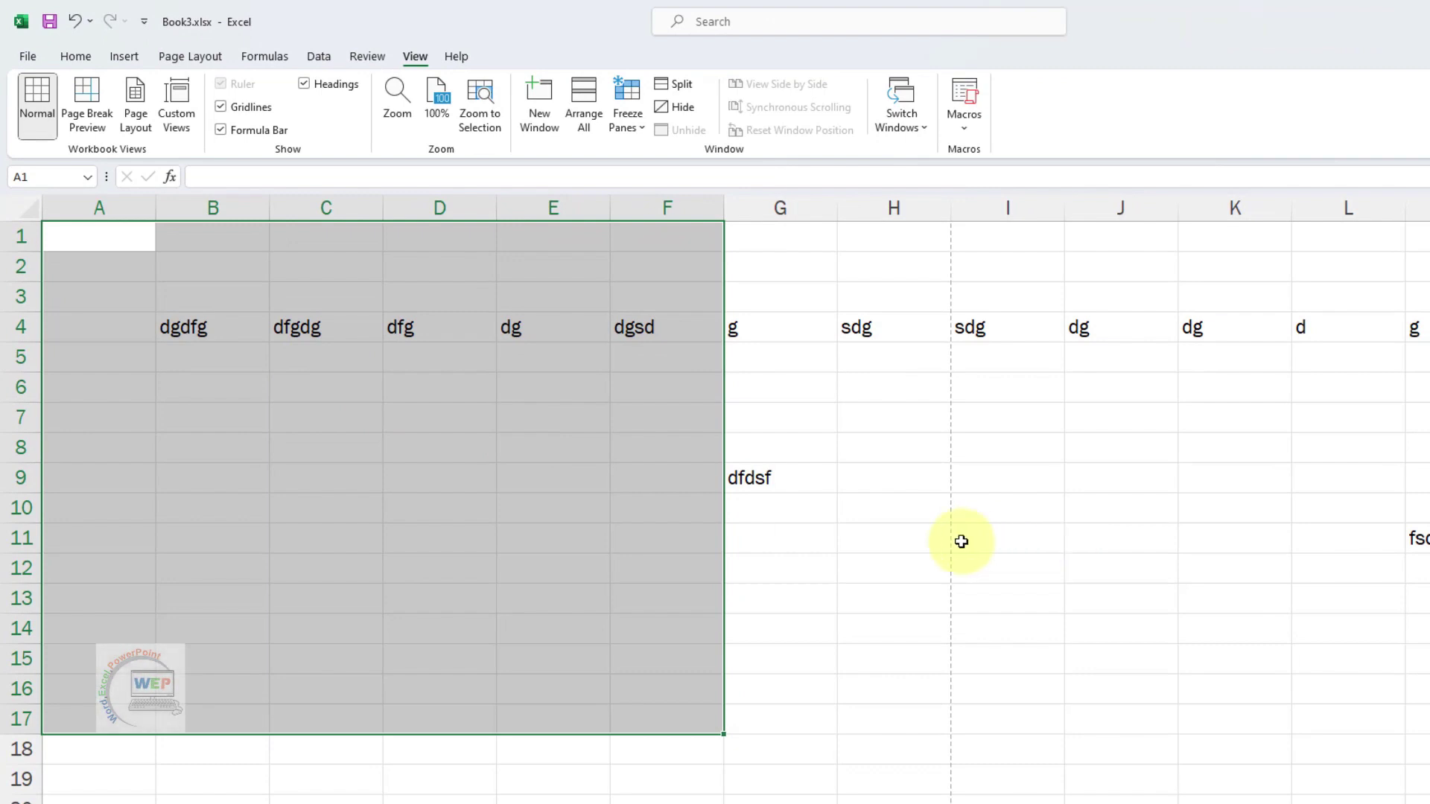
Step: Deselect the range, then show the custom view 'new' to bring back the A1:F17 selection
{"action": "left_click", "coordinate": [939, 532]}
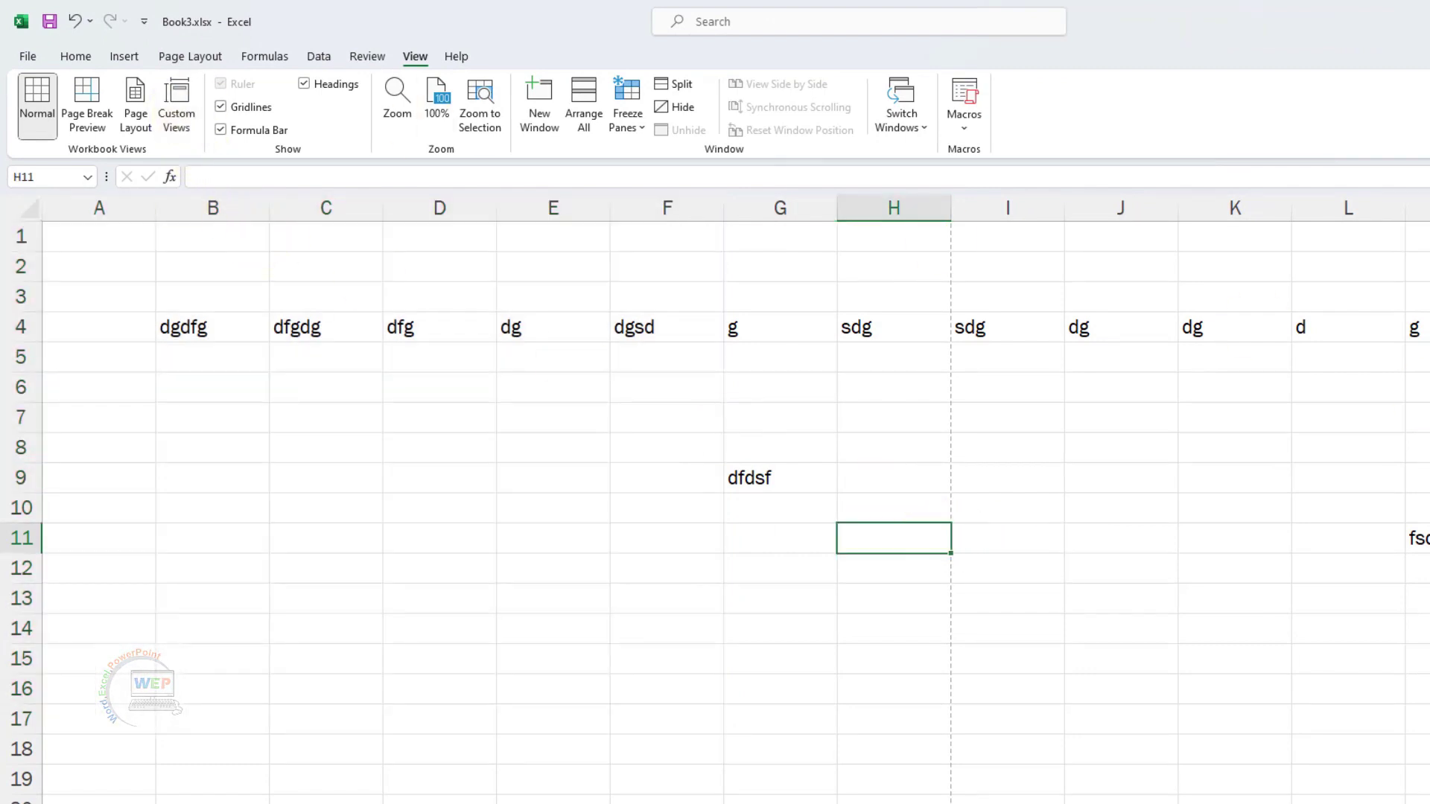
{"action": "left_click", "coordinate": [1287, 428]}
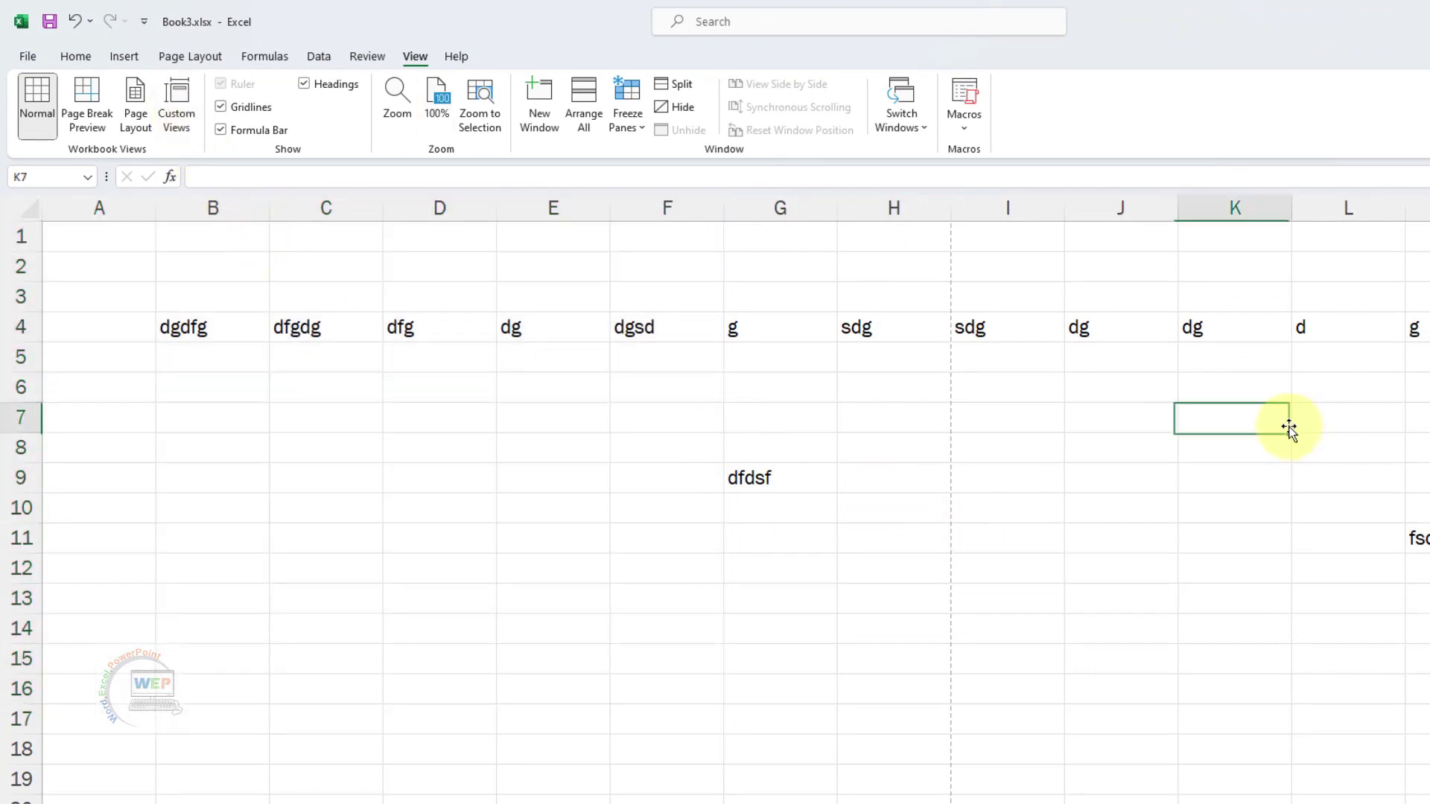
{"action": "left_click", "coordinate": [176, 101]}
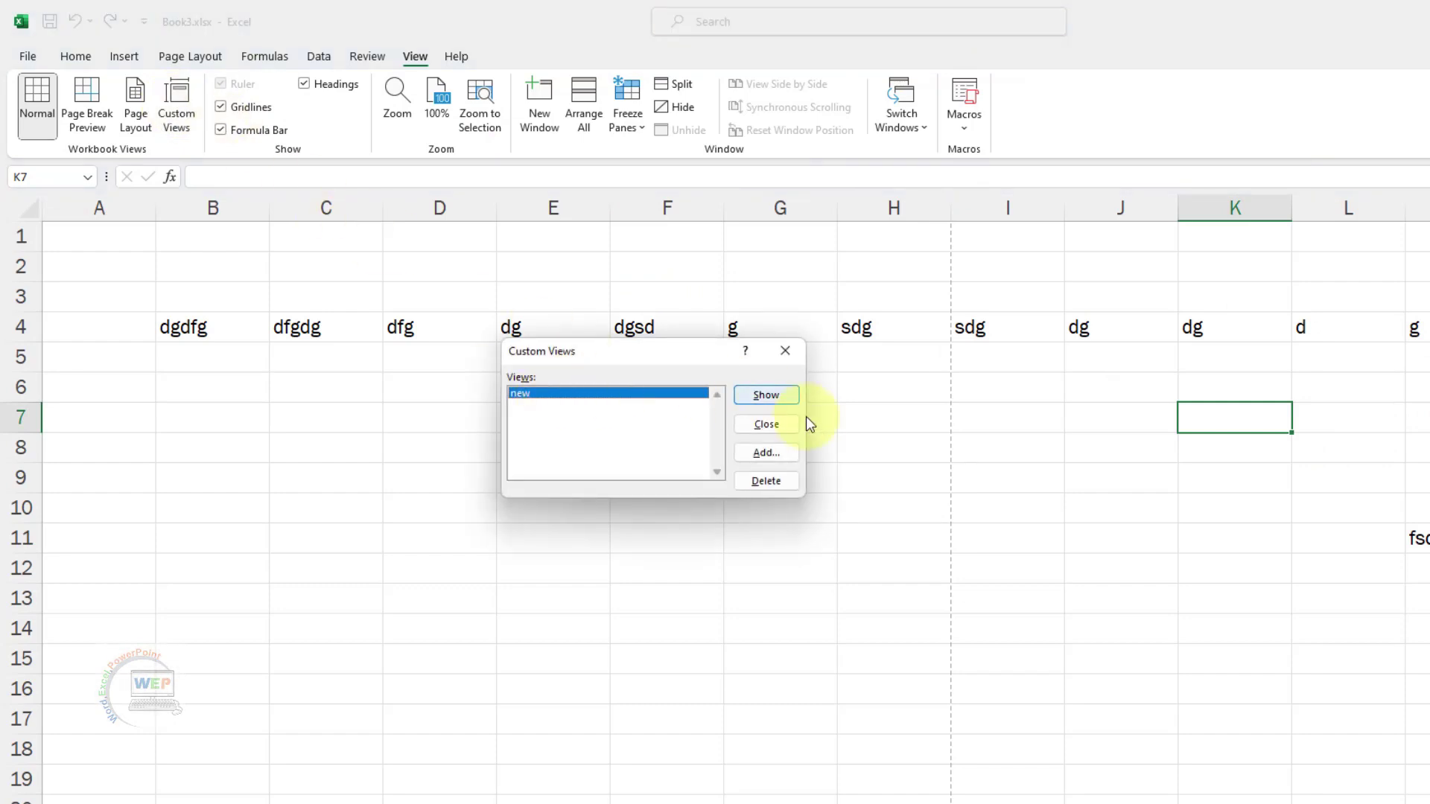
{"action": "left_click", "coordinate": [770, 396]}
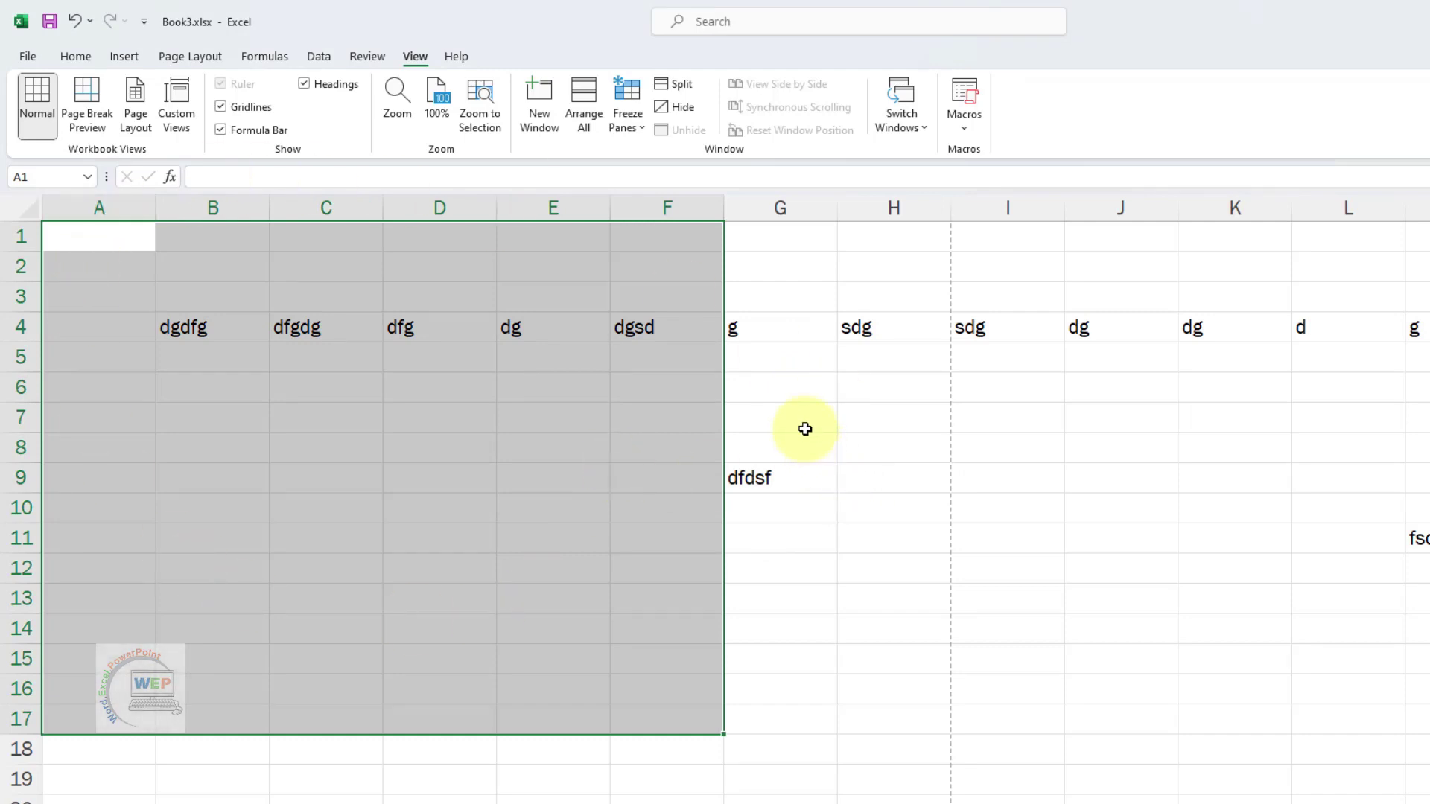
{"action": "left_click", "coordinate": [805, 429]}
Step: In the Print settings, switch the print scope from Print Active Sheets to Print Selection
{"action": "left_click", "coordinate": [36, 61]}
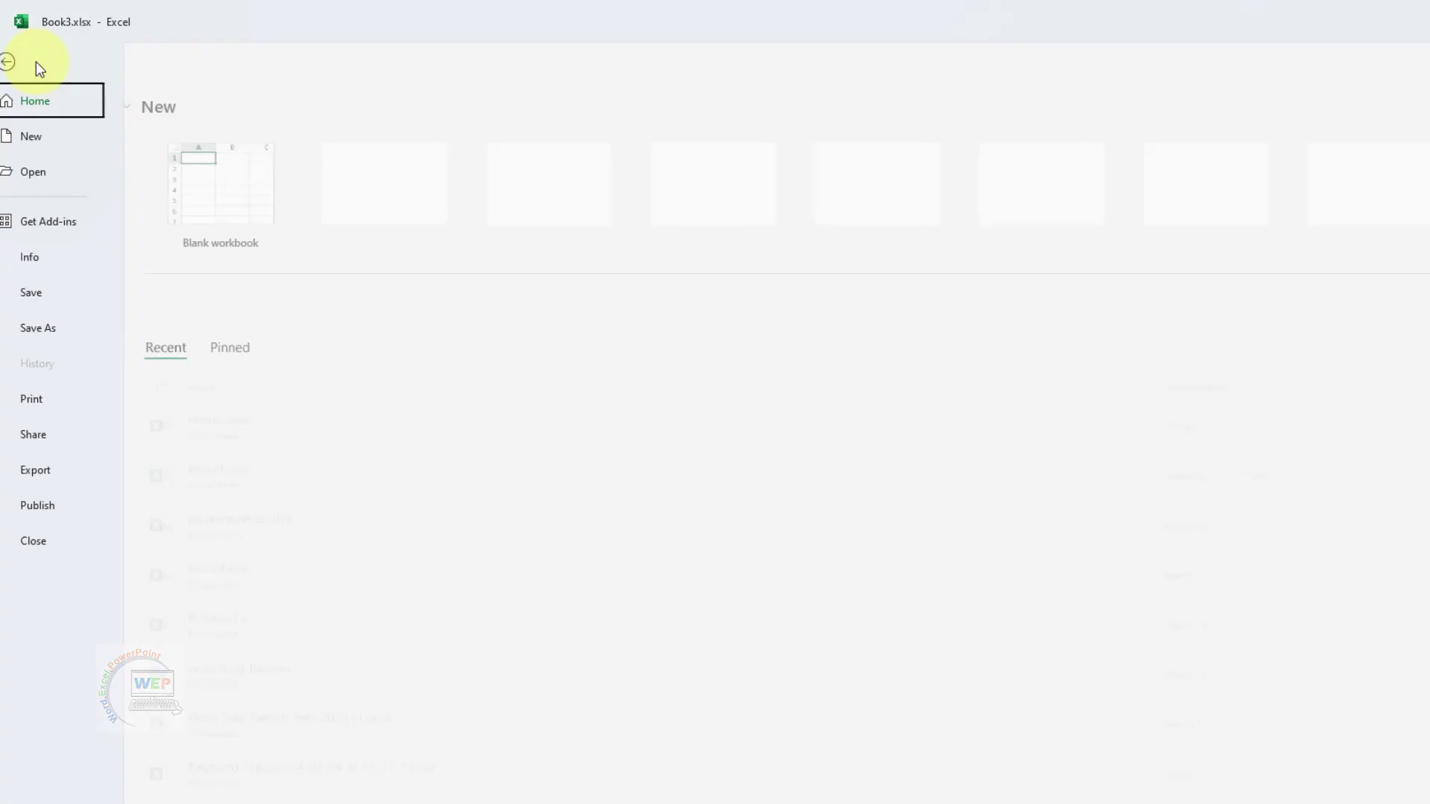
{"action": "left_click", "coordinate": [75, 404]}
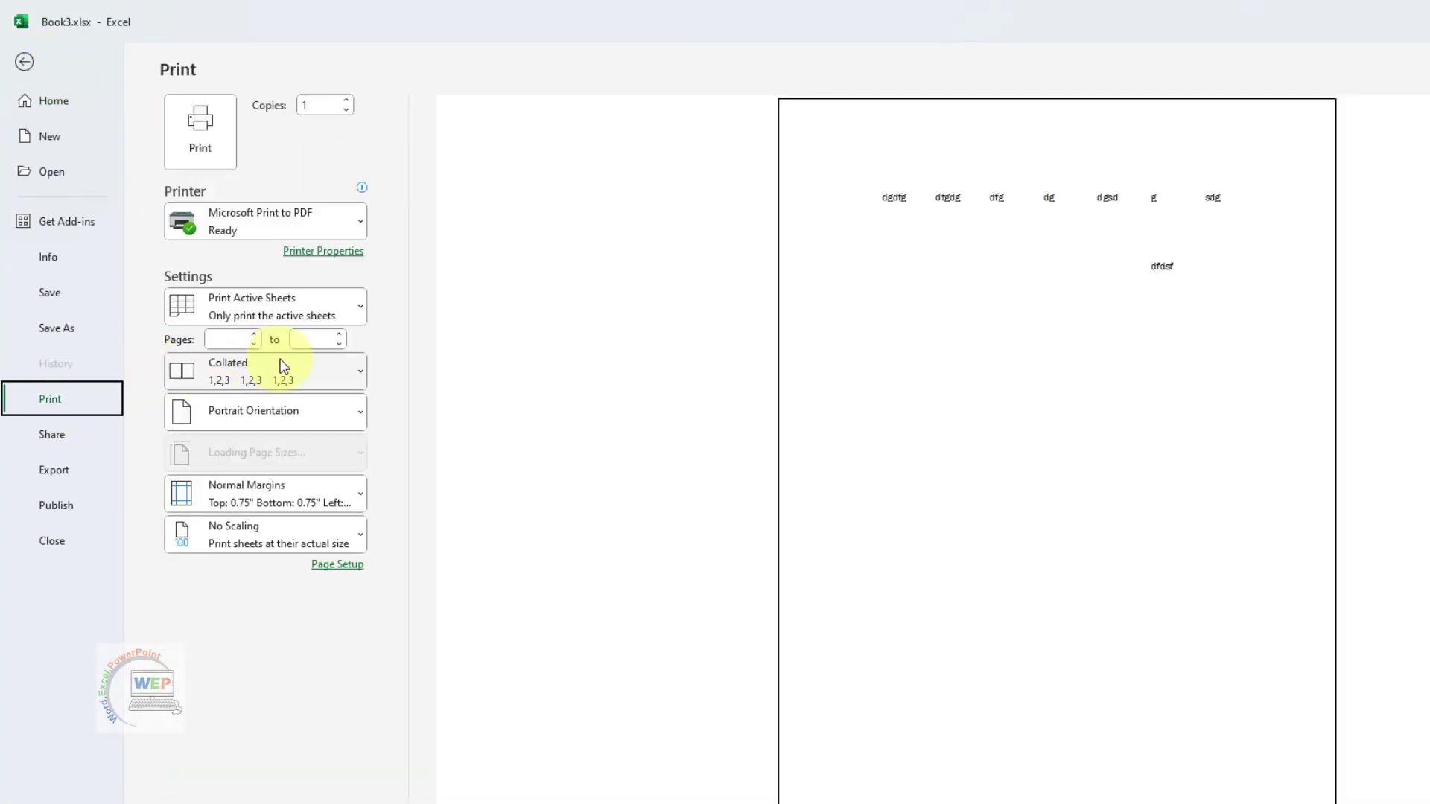
{"action": "left_click", "coordinate": [353, 310]}
{"action": "left_click", "coordinate": [271, 430]}
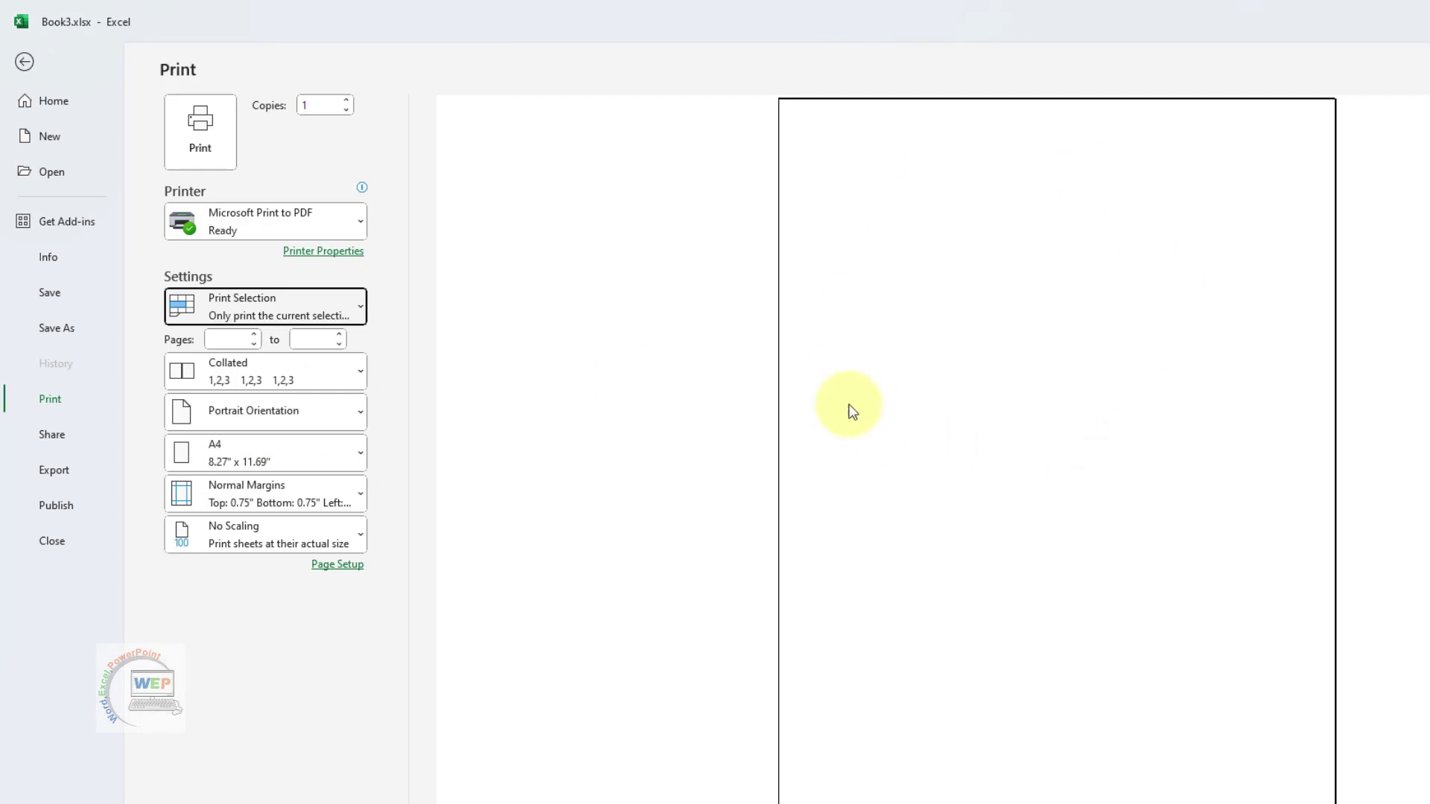
Step: Back on the worksheet, toggle the gridlines off and on so they are shown again
{"action": "left_click", "coordinate": [28, 61]}
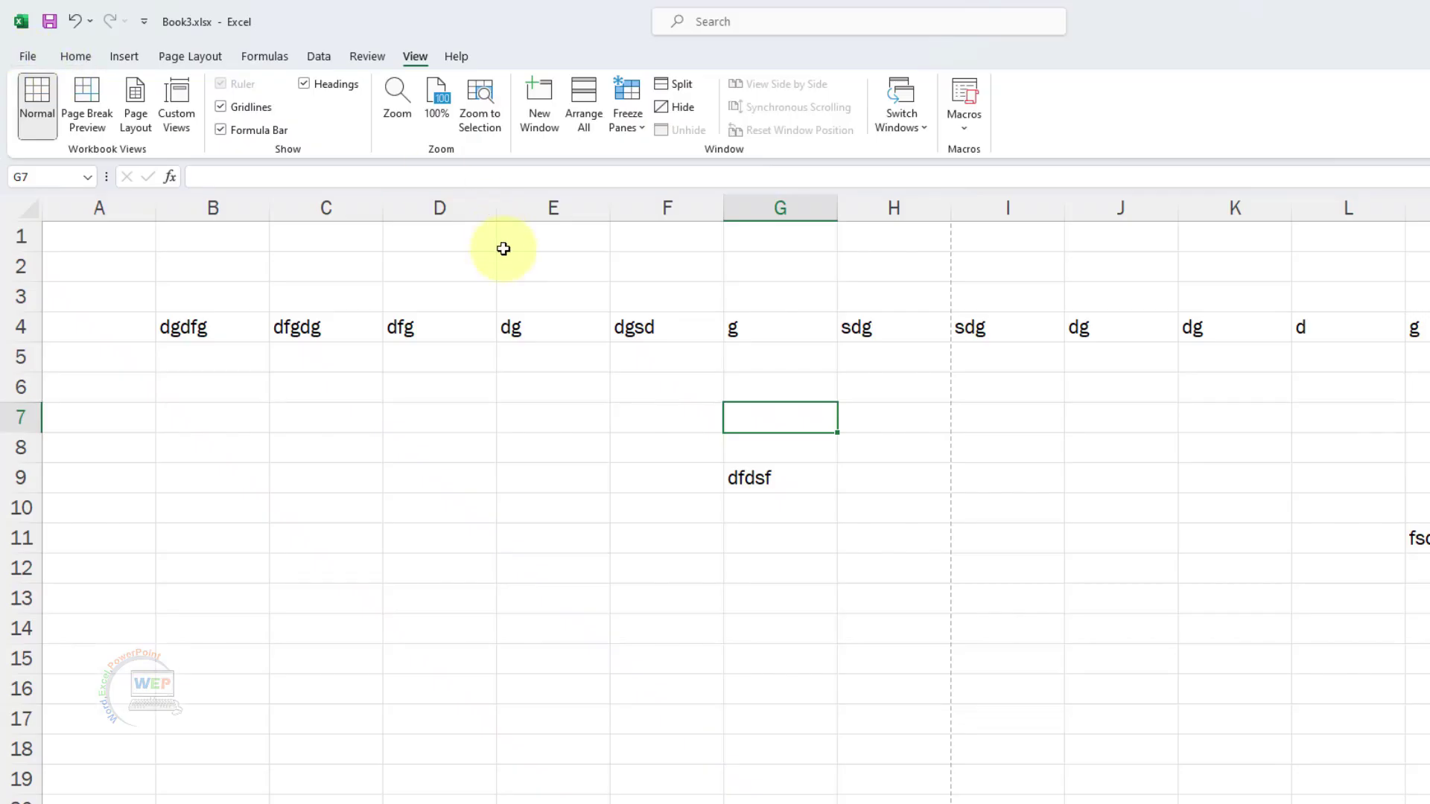
{"action": "left_click", "coordinate": [501, 276]}
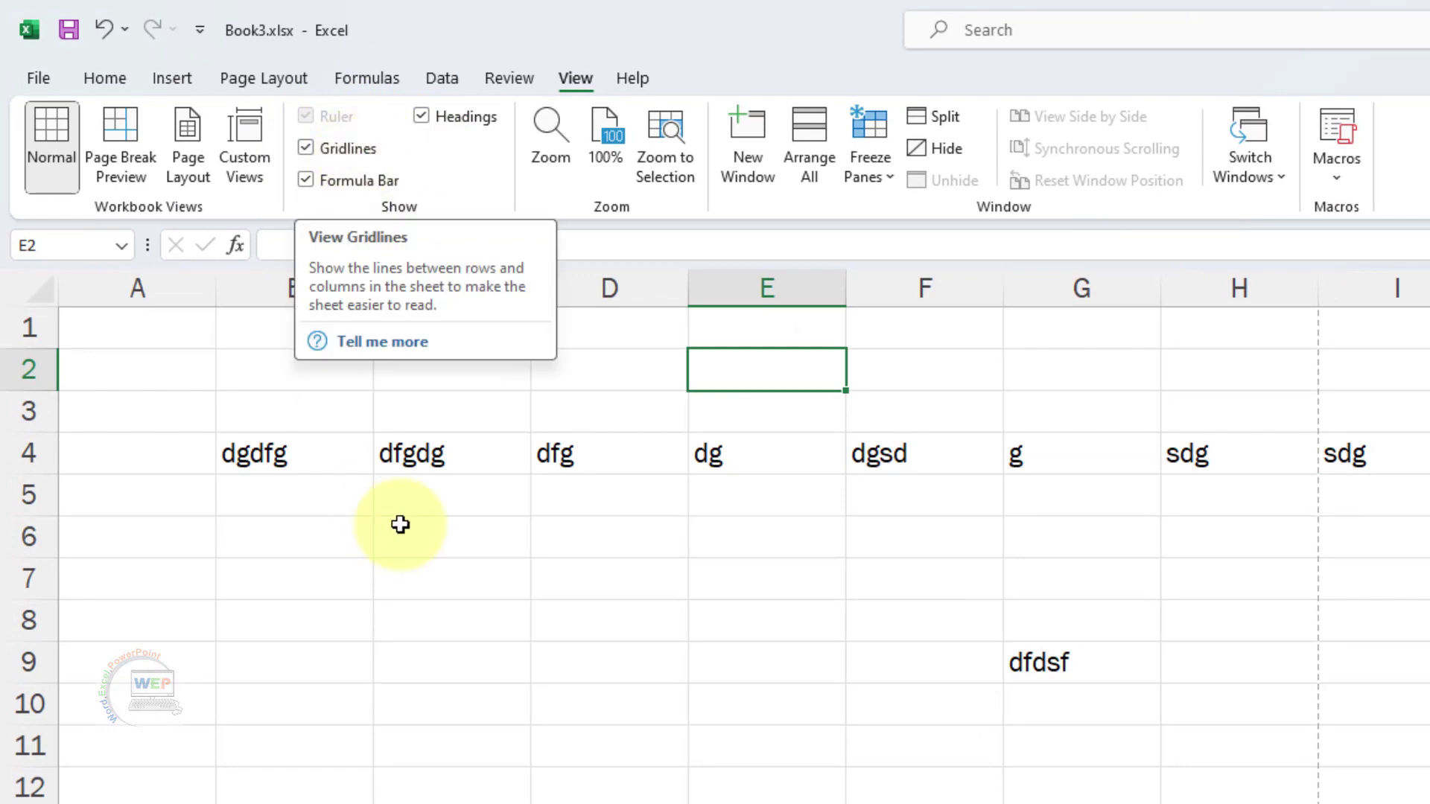
{"action": "left_click", "coordinate": [319, 154]}
{"action": "left_click", "coordinate": [319, 154]}
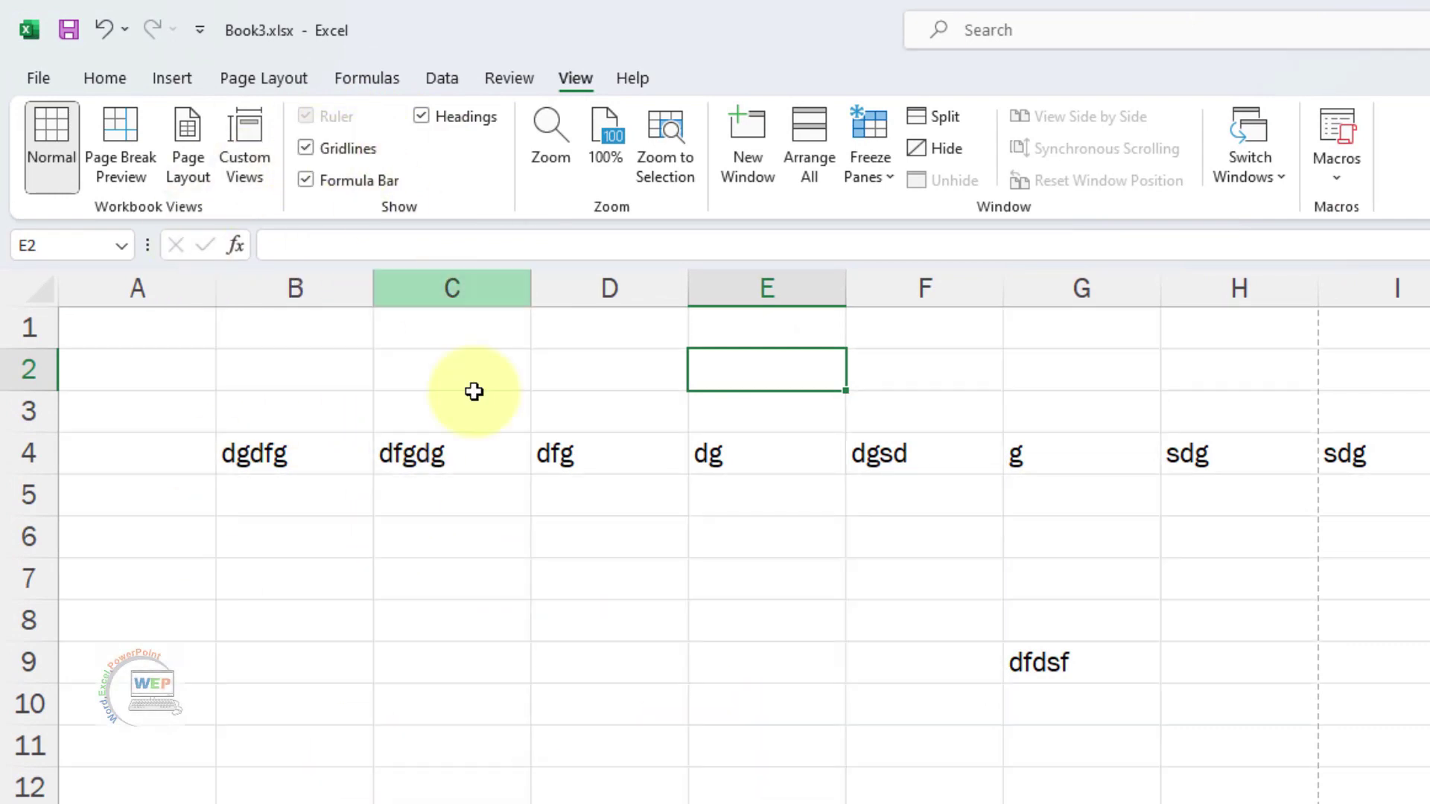
{"action": "left_click", "coordinate": [496, 528]}
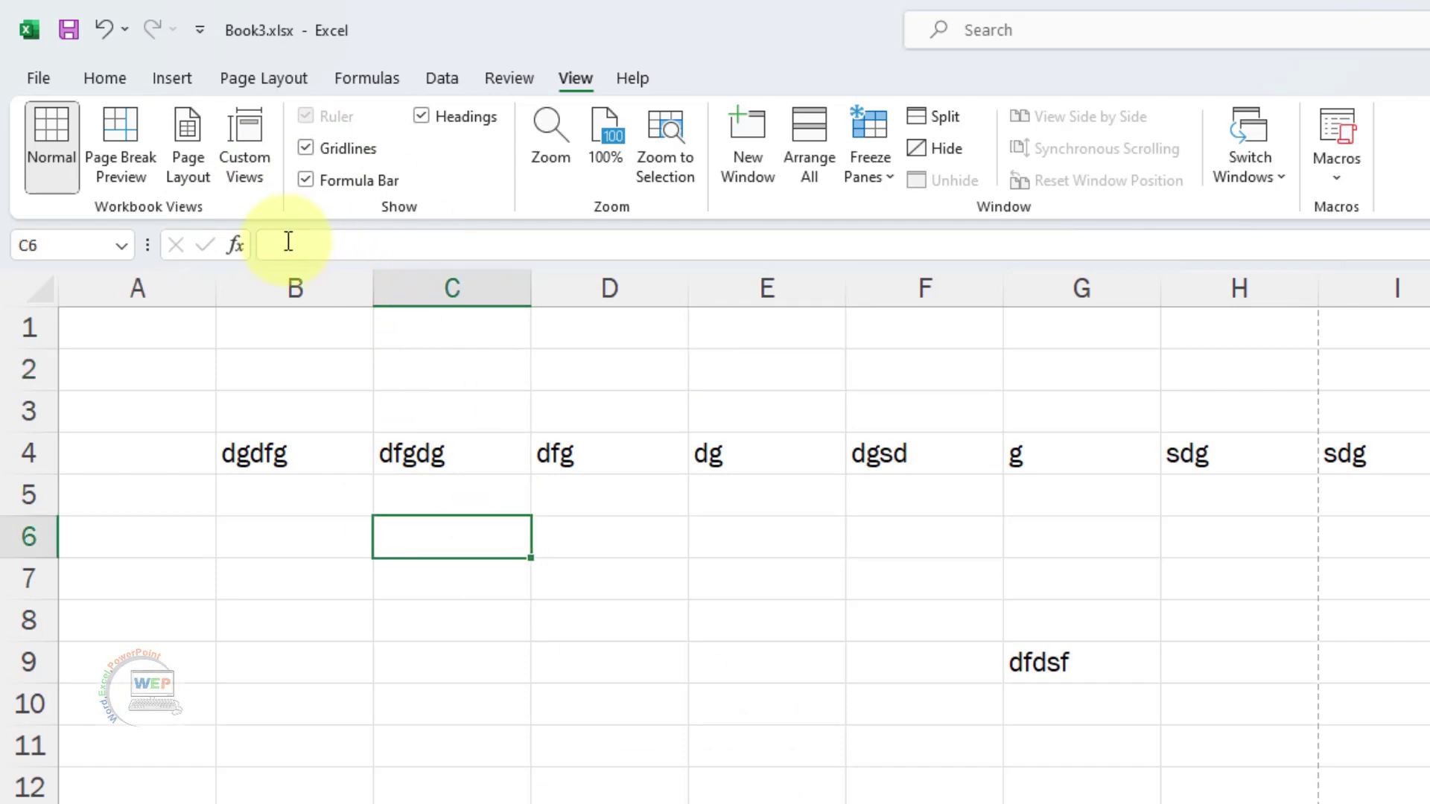
Step: Hide the formula bar and then show it again
{"action": "scroll", "coordinate": [405, 421], "scroll_direction": "up", "scroll_amount": 2}
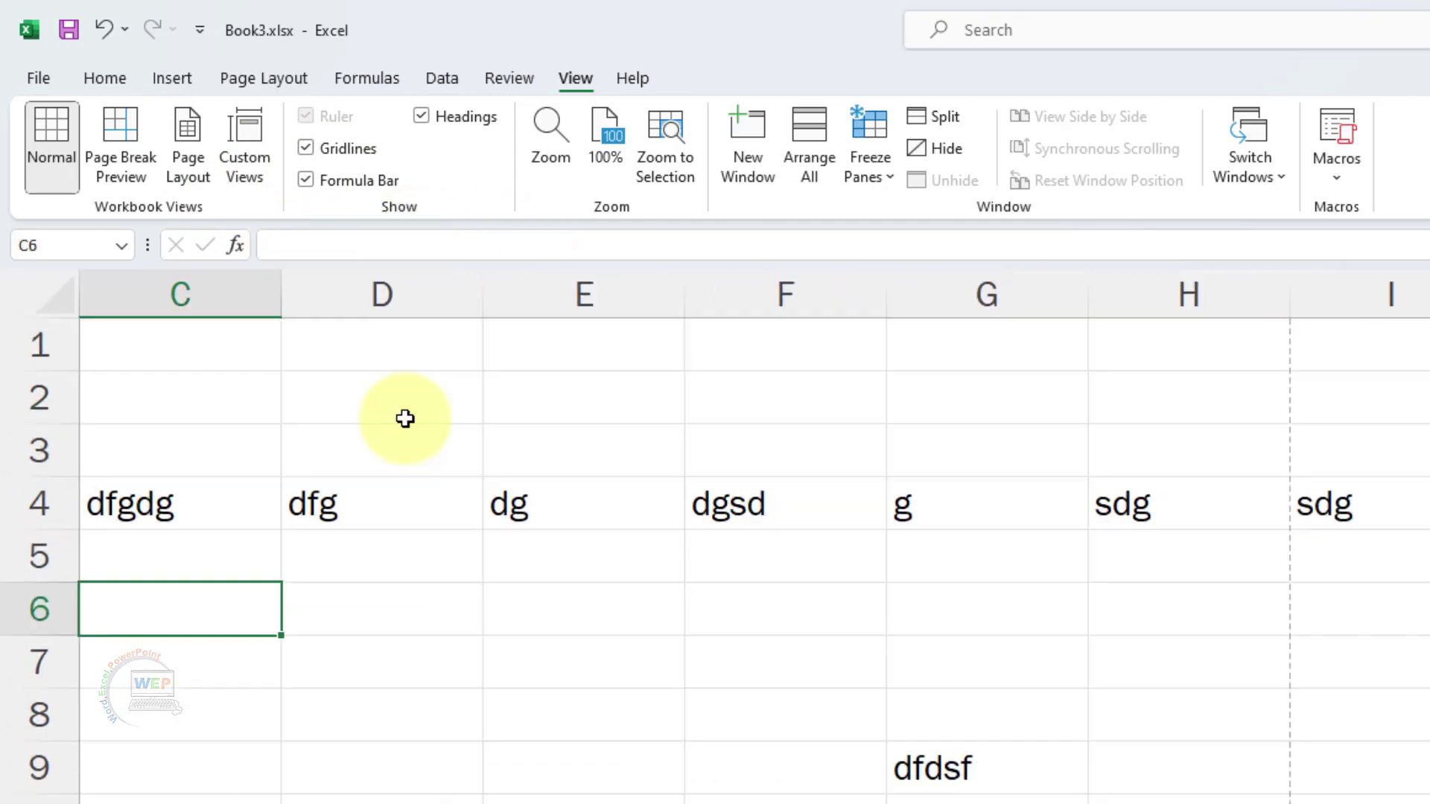
{"action": "left_click", "coordinate": [355, 182]}
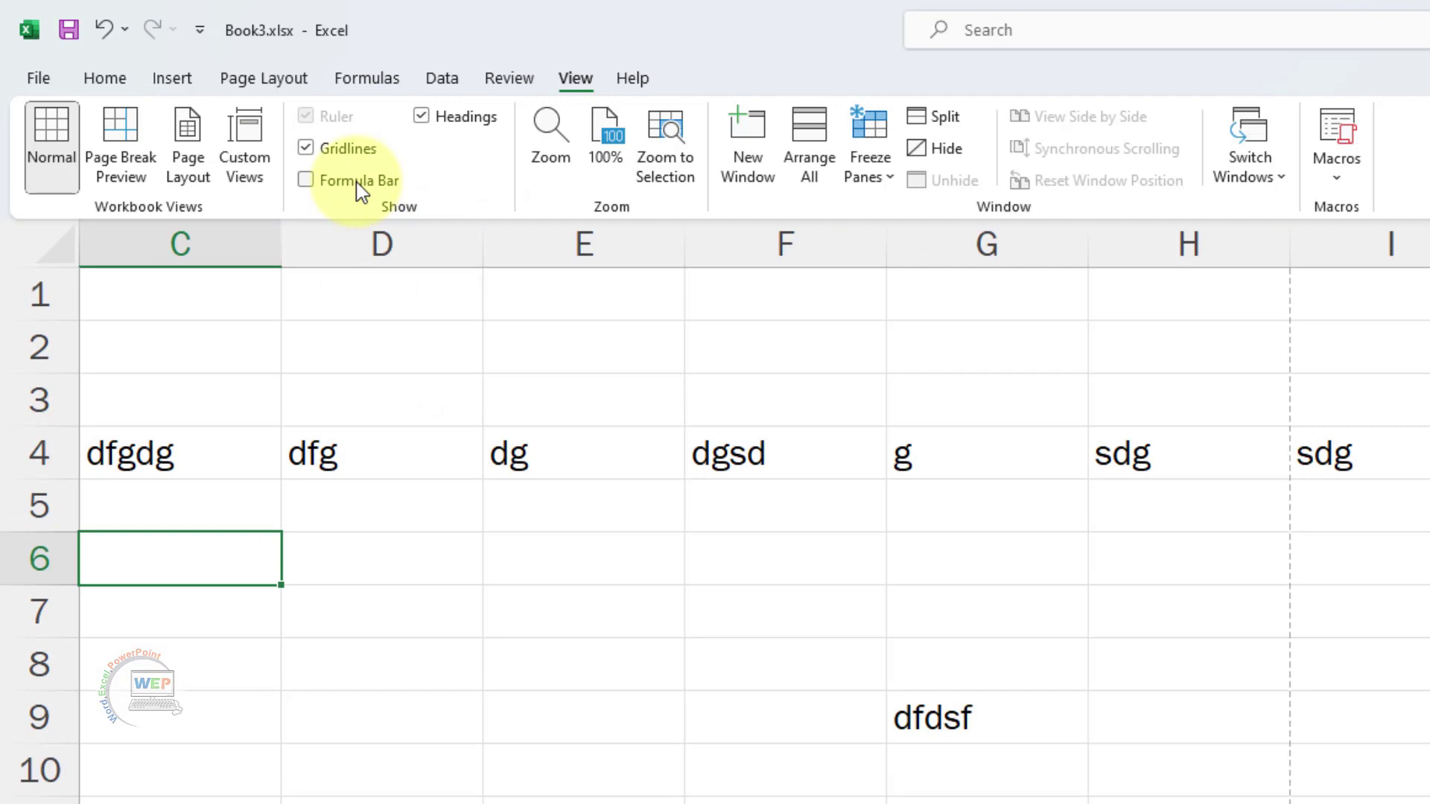
{"action": "left_click", "coordinate": [356, 182]}
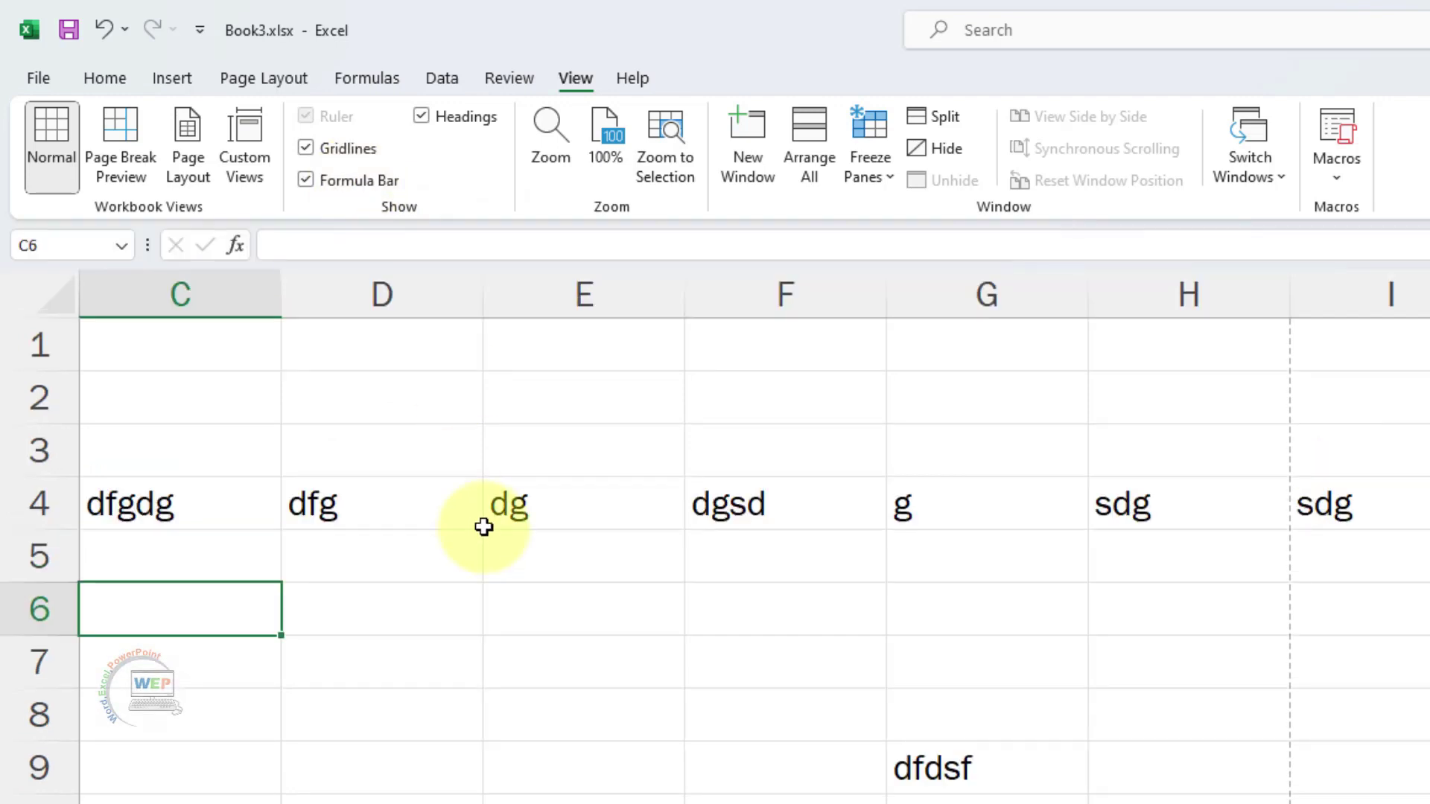
{"action": "key", "text": "Left"}
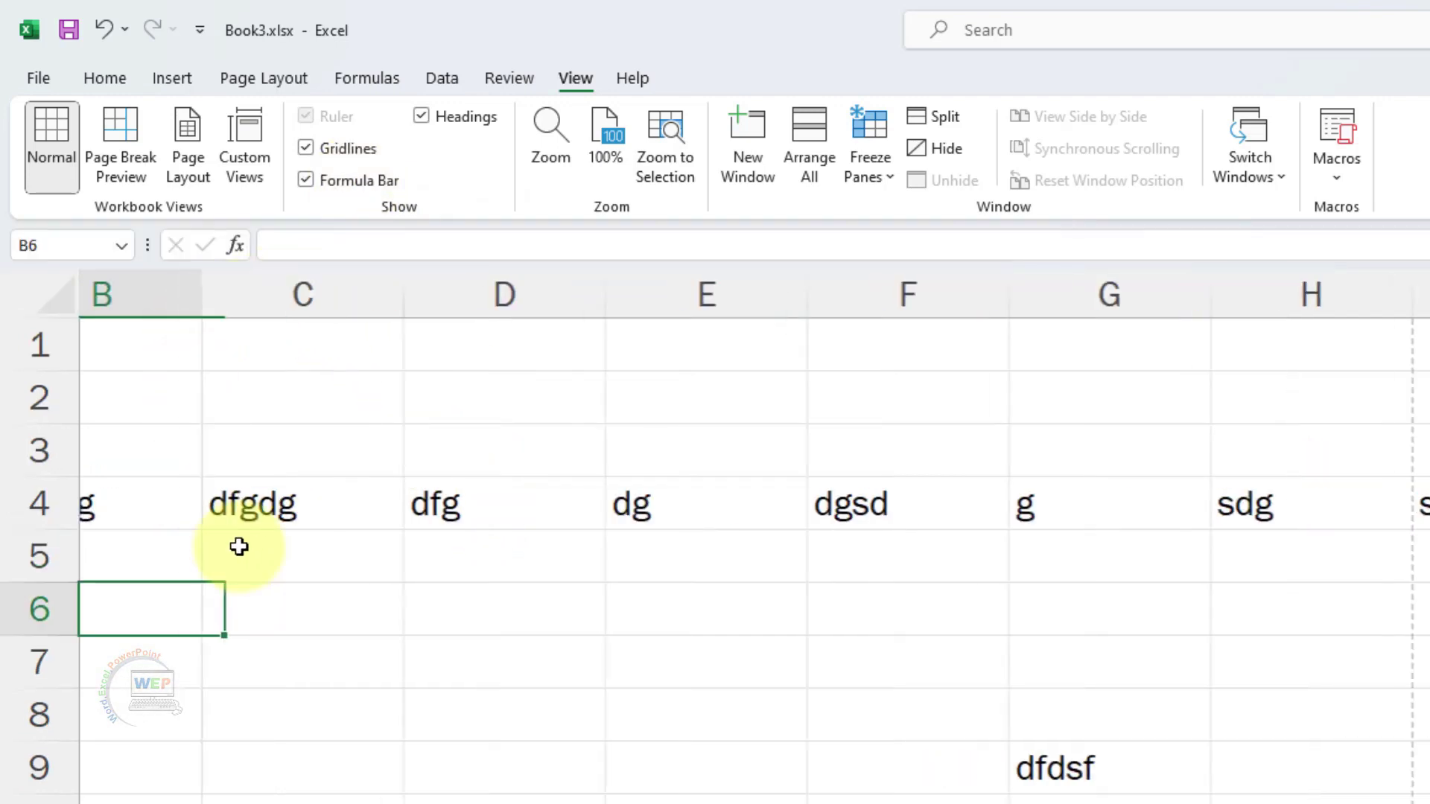
{"action": "key", "text": "Left"}
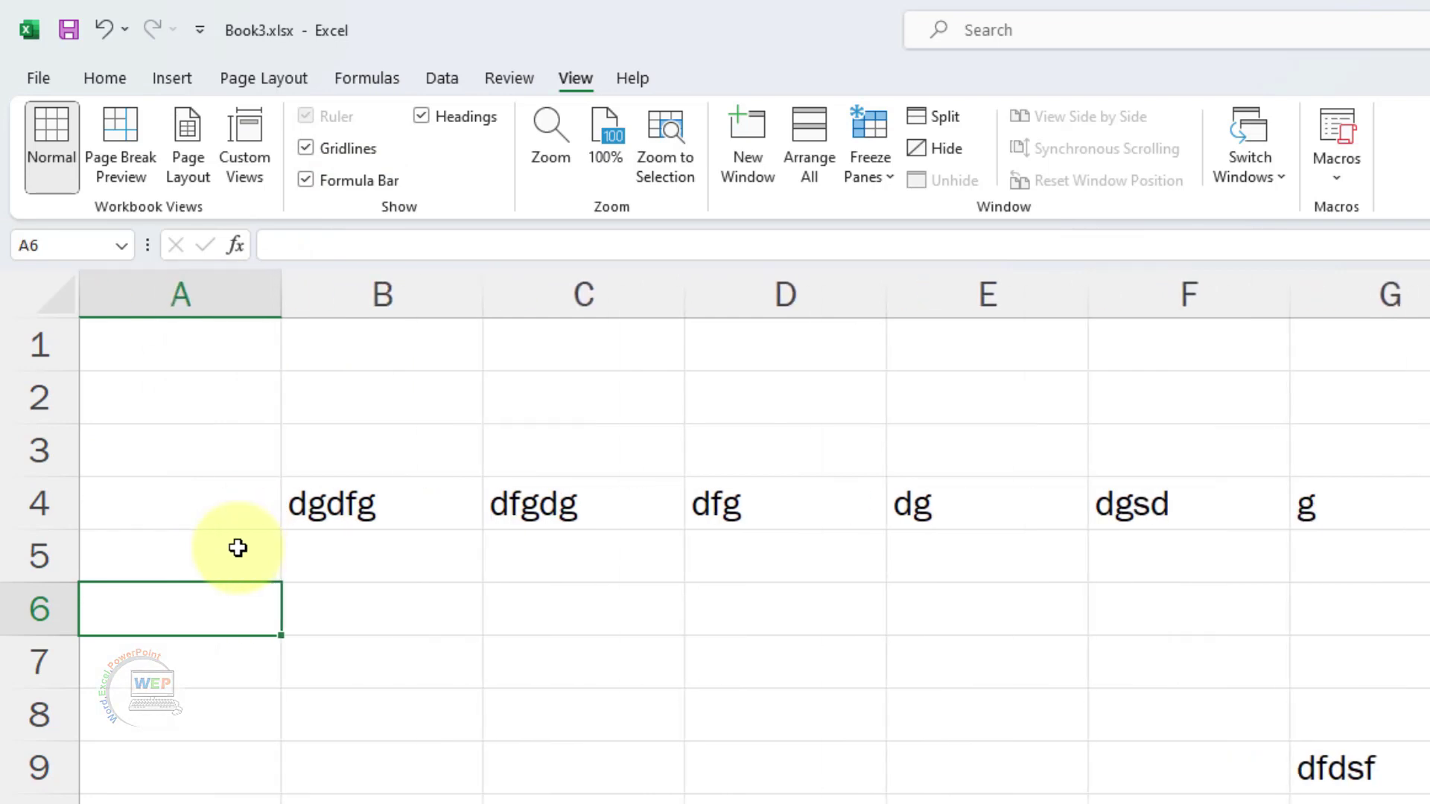
Step: Hide the row and column headings and then show them again
{"action": "left_click", "coordinate": [232, 458]}
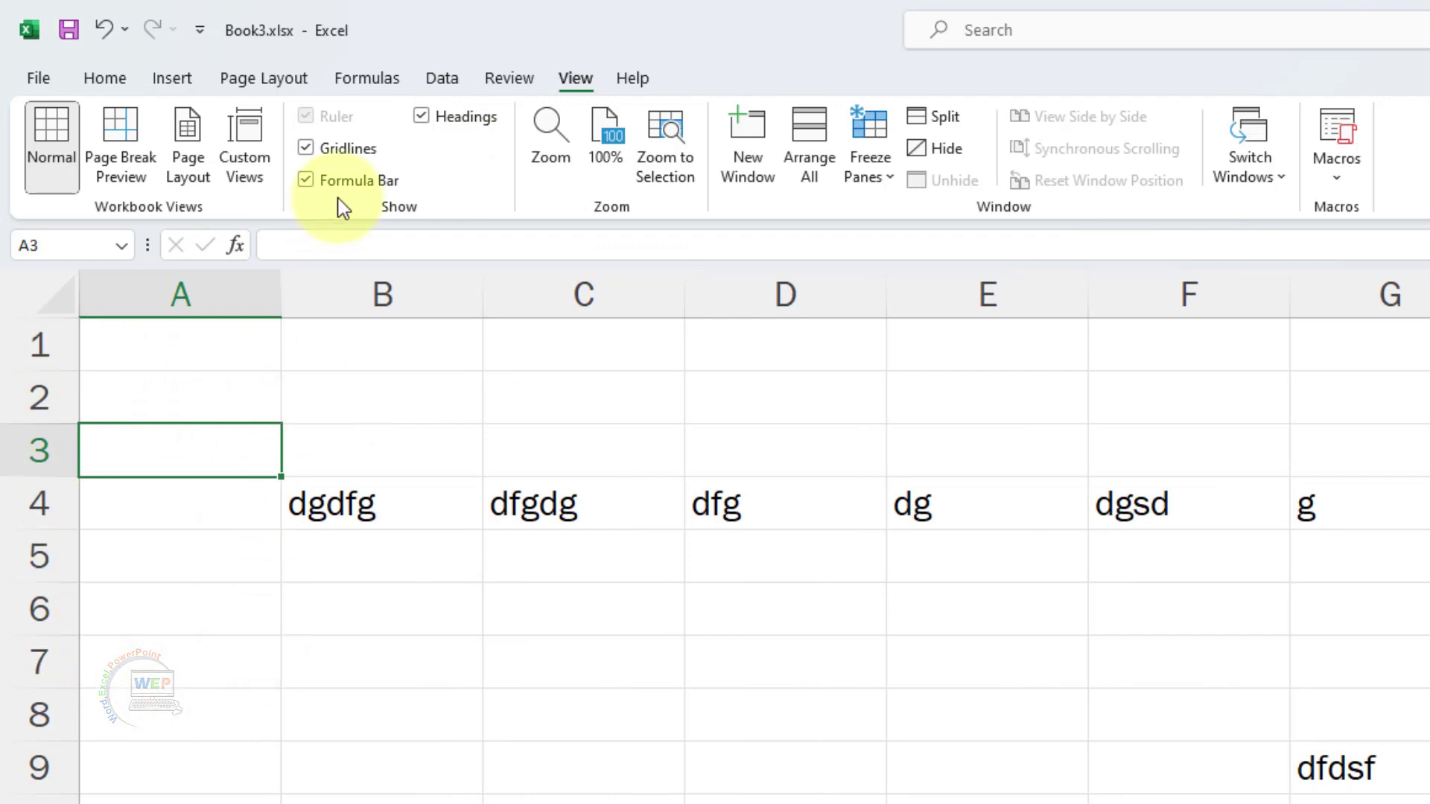
{"action": "left_click", "coordinate": [421, 117]}
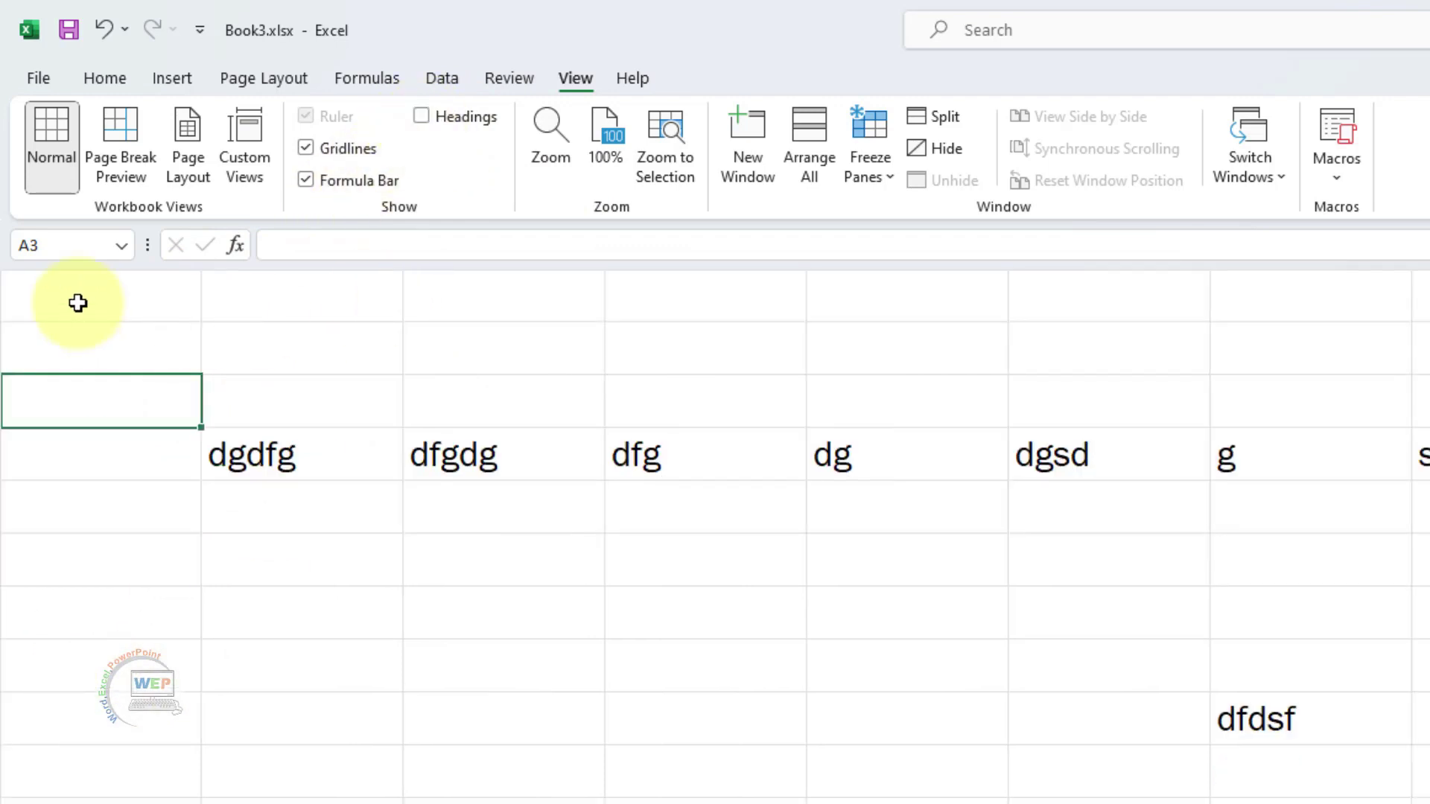
{"action": "left_click", "coordinate": [431, 118]}
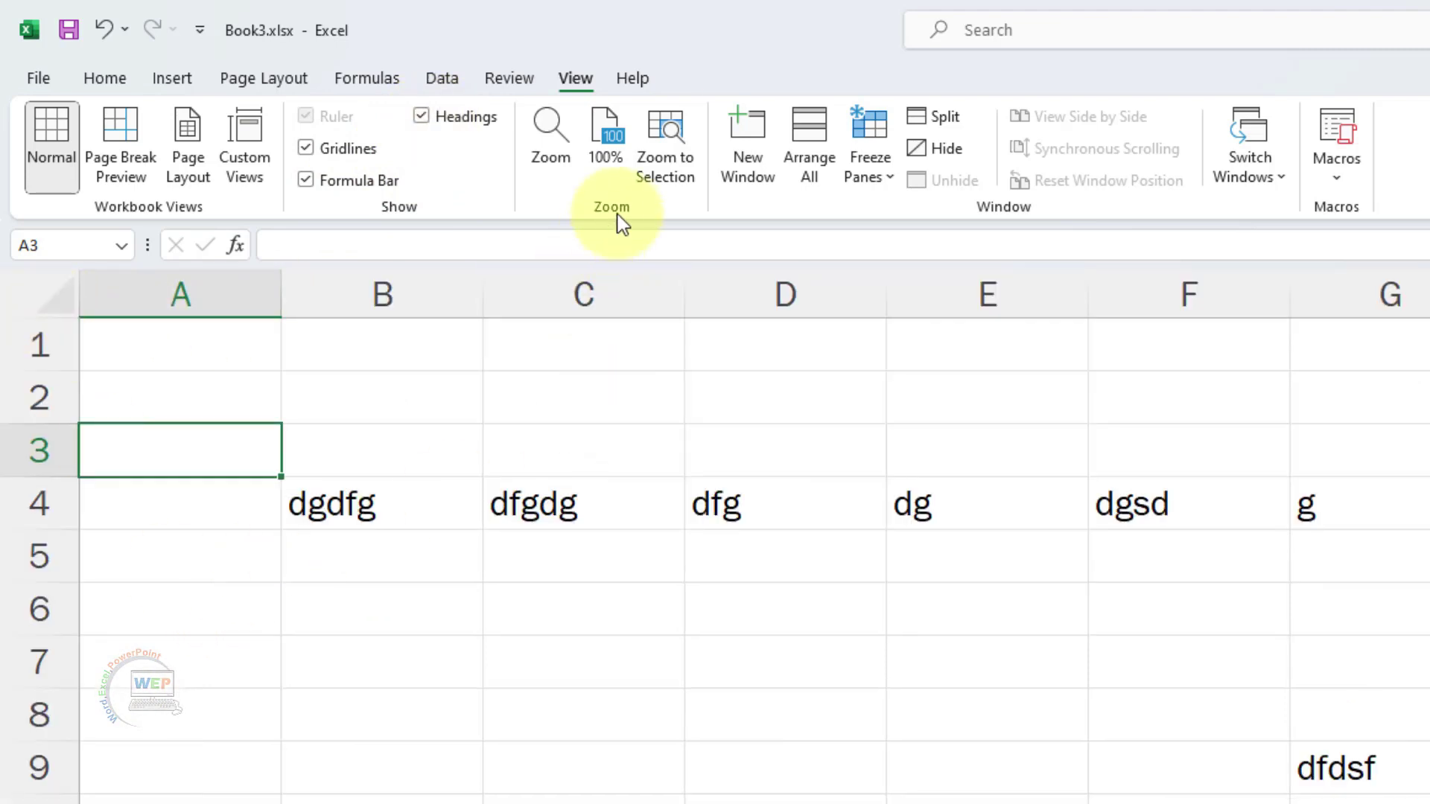
Step: Use the Zoom dialog to apply 100% magnification, then 75%
{"action": "left_click", "coordinate": [634, 444]}
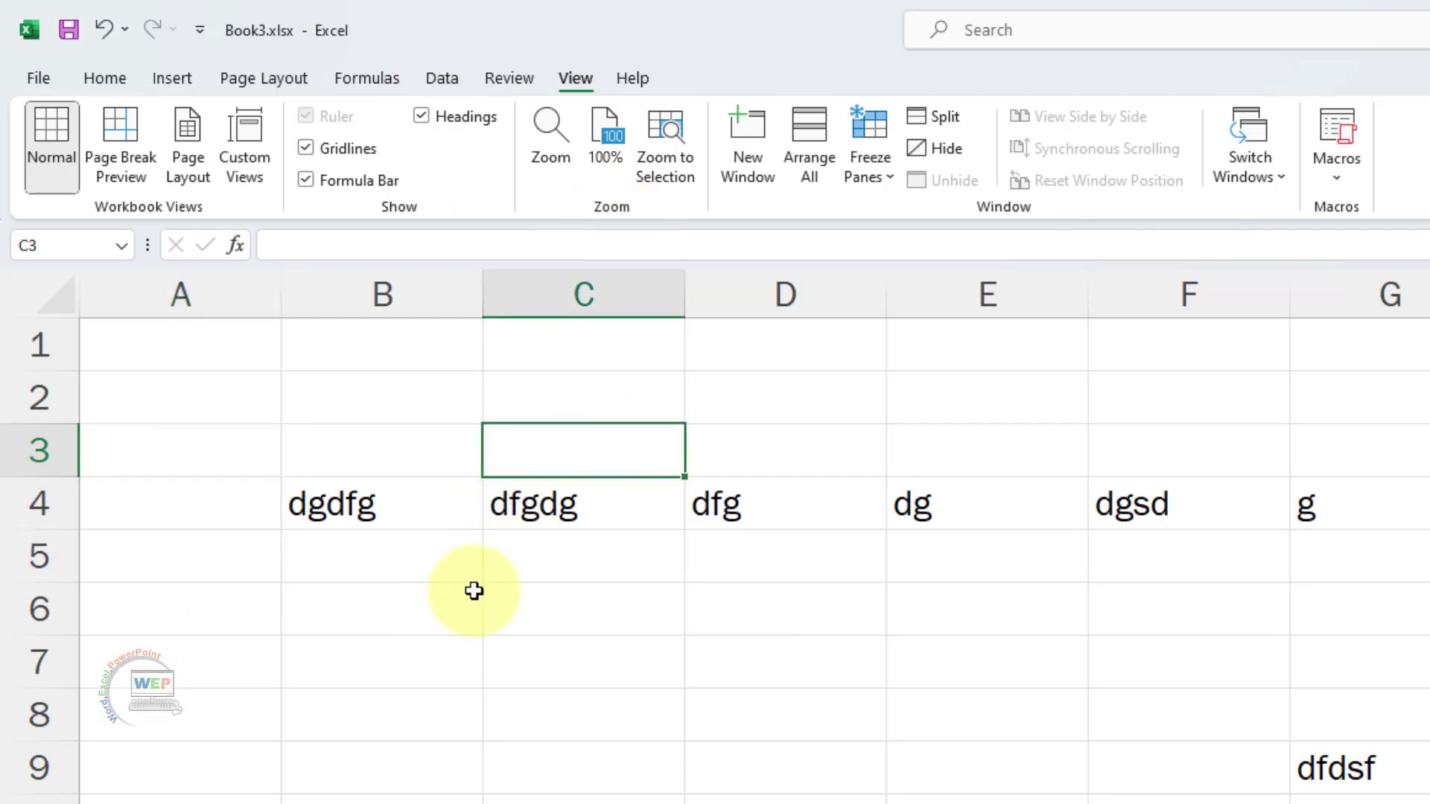
{"action": "left_click", "coordinate": [551, 141]}
{"action": "left_click_drag", "start_coordinate": [839, 440], "coordinate": [650, 380]}
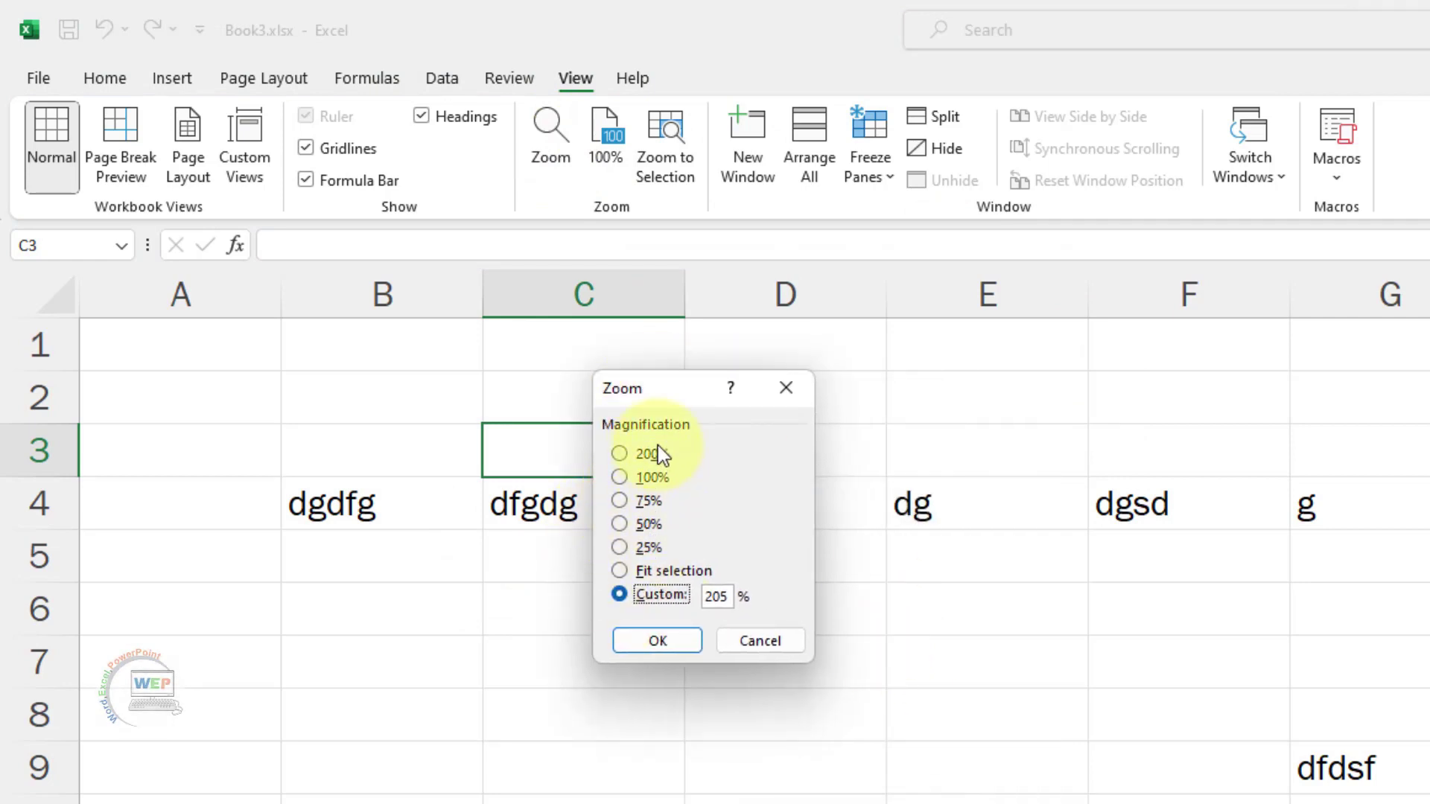
{"action": "left_click", "coordinate": [619, 476]}
{"action": "left_click", "coordinate": [691, 639]}
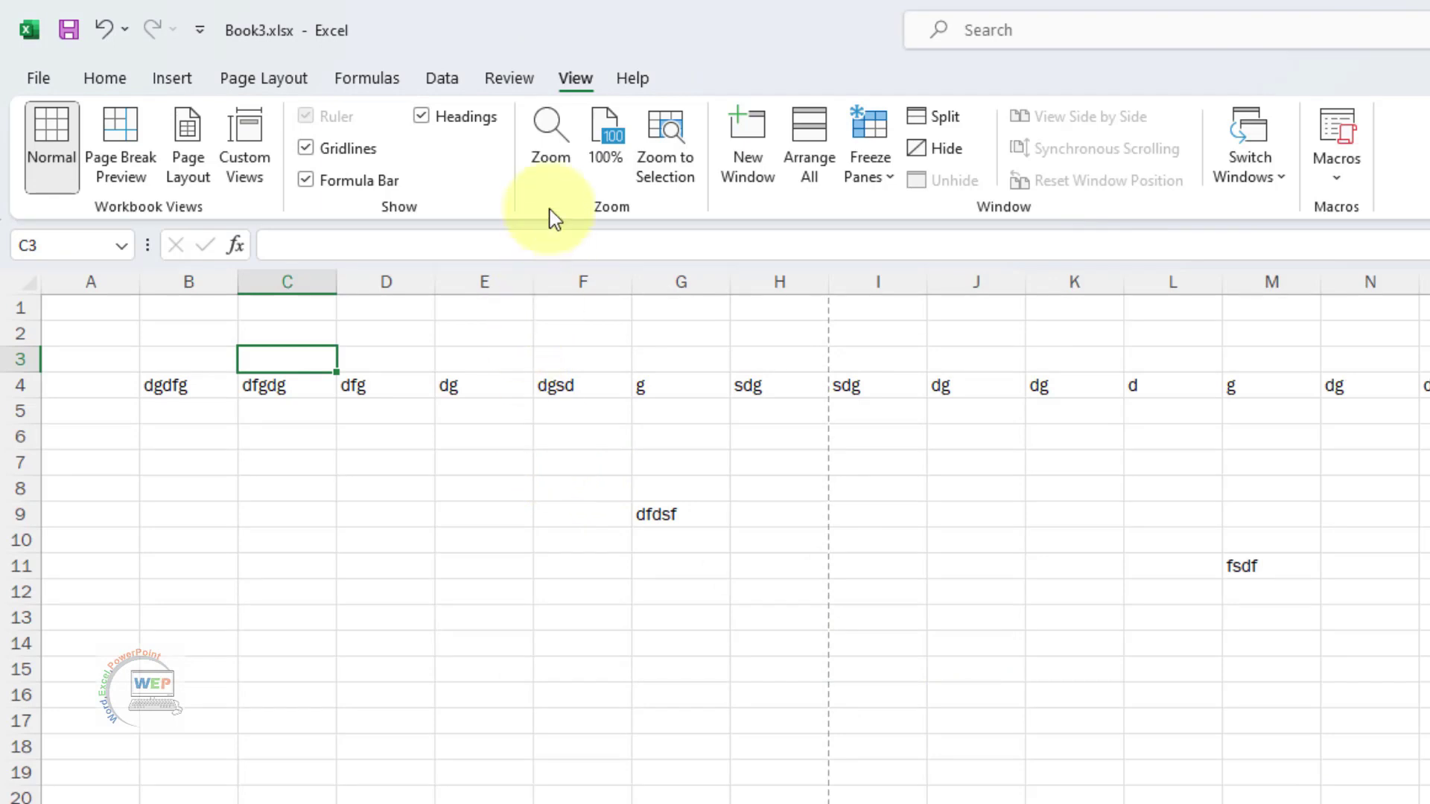
{"action": "left_click", "coordinate": [560, 152]}
{"action": "left_click", "coordinate": [647, 504]}
{"action": "left_click", "coordinate": [656, 639]}
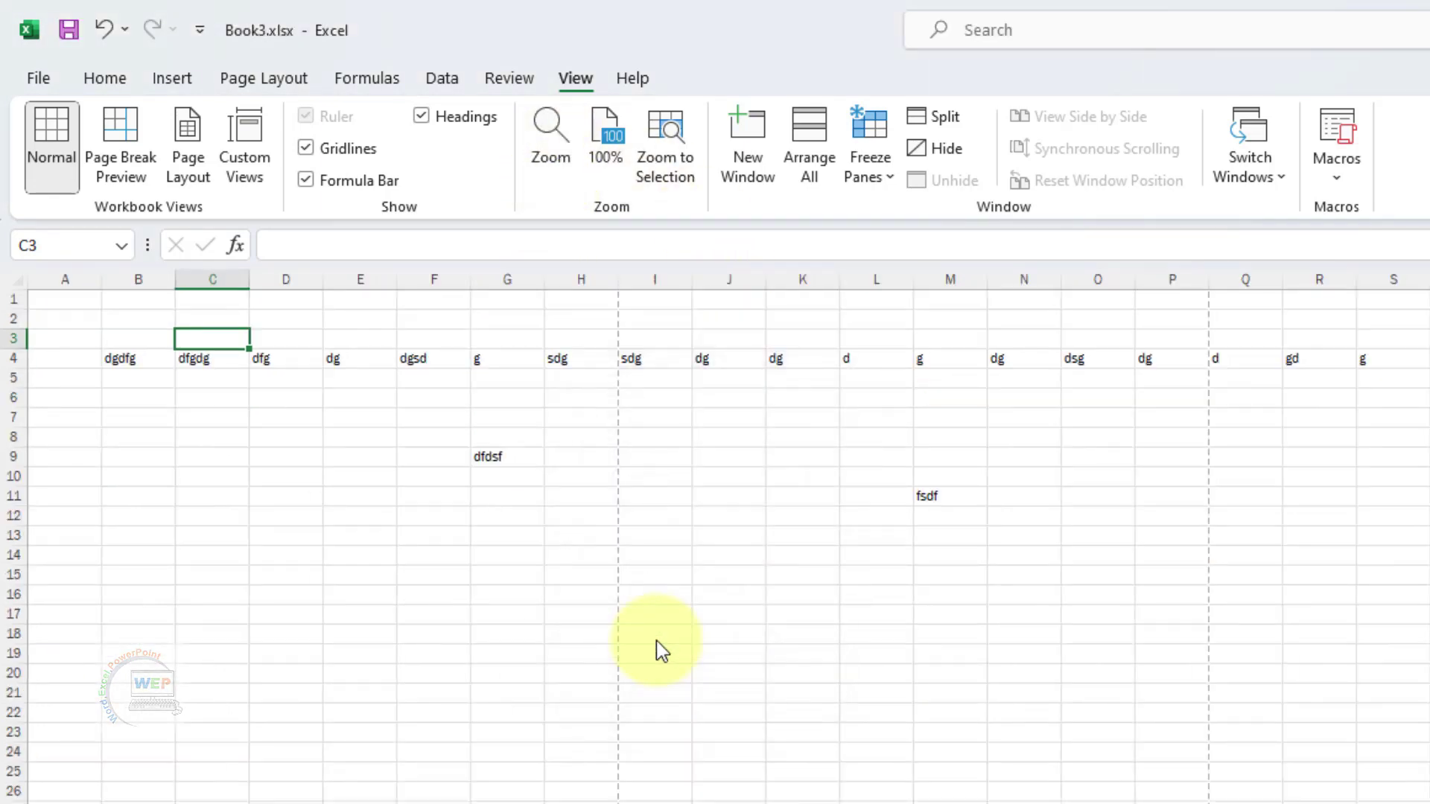
Step: Zoom the sheet to 200%, then reset it to 100%
{"action": "left_click", "coordinate": [549, 141]}
{"action": "left_click", "coordinate": [633, 453]}
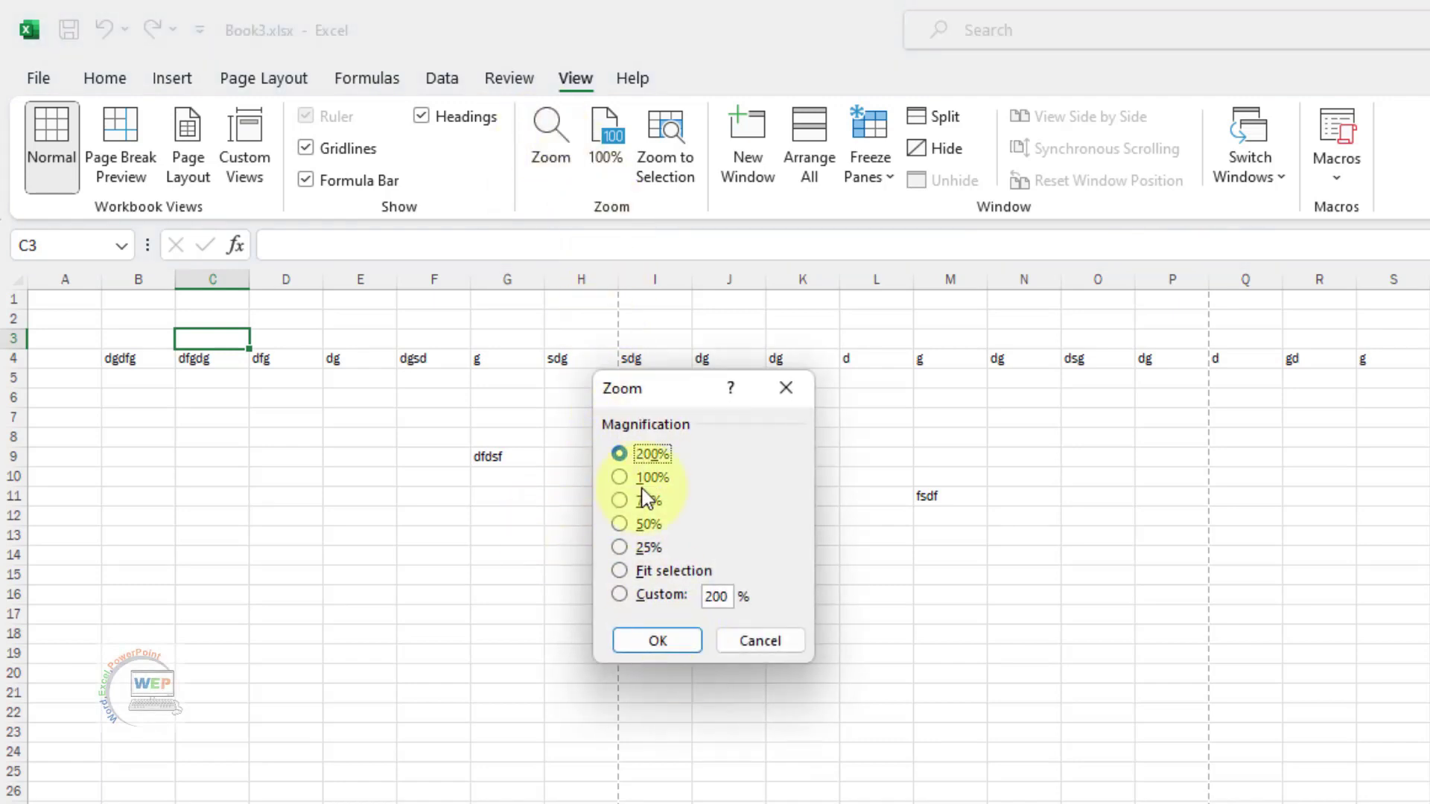
{"action": "left_click", "coordinate": [656, 640]}
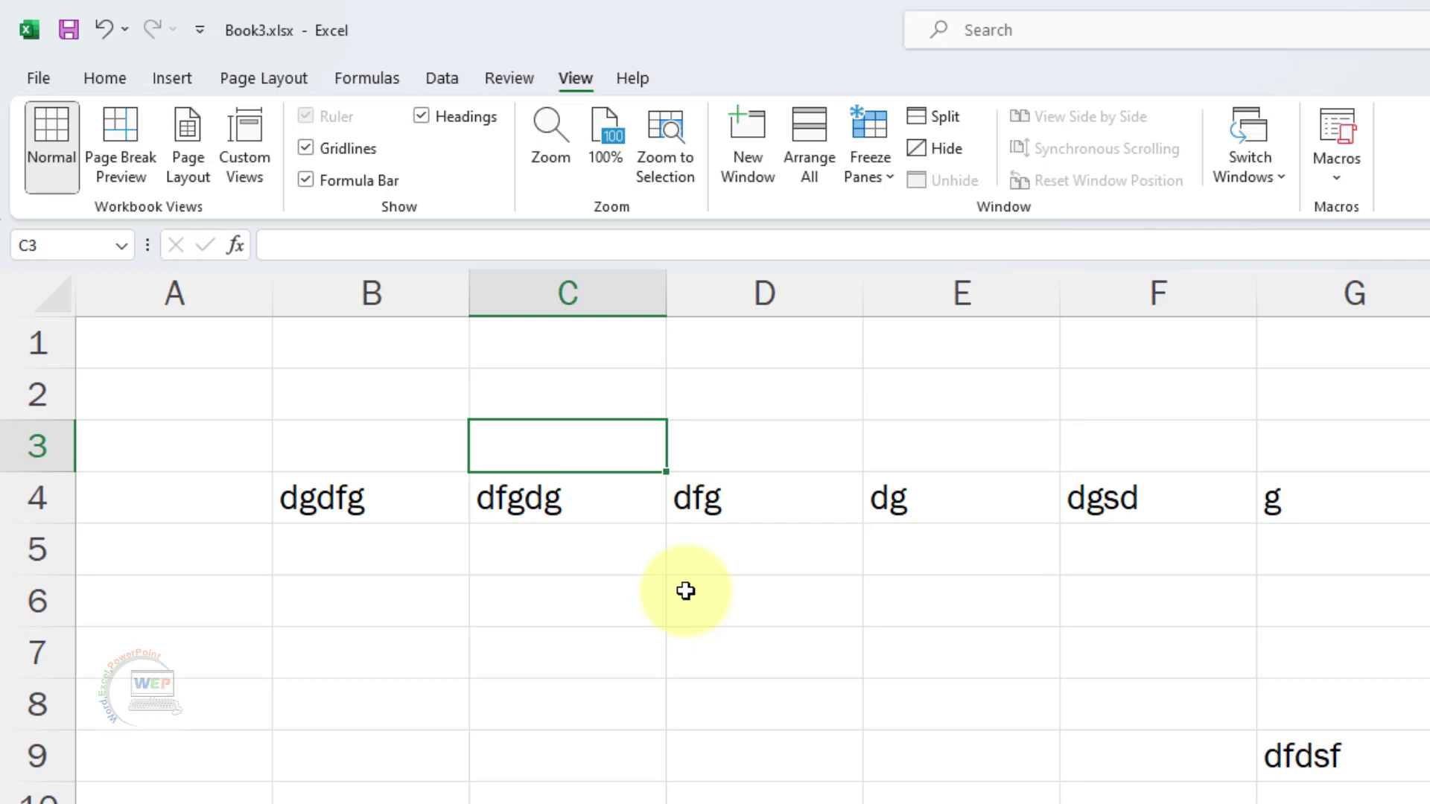
{"action": "left_click", "coordinate": [606, 133]}
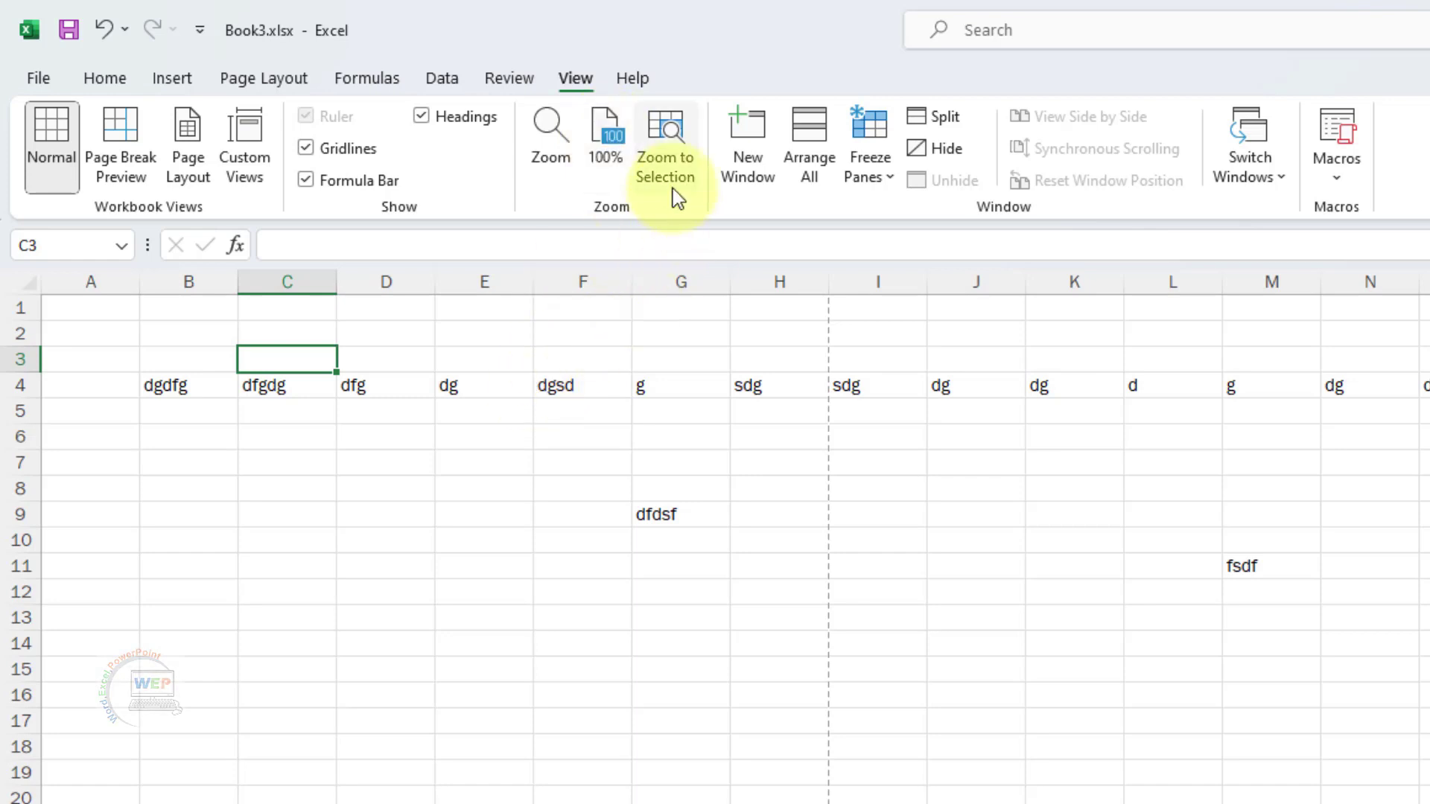
Step: Try Zoom to Selection on a first range, then return to 100% and clear the selection
{"action": "left_click", "coordinate": [673, 155]}
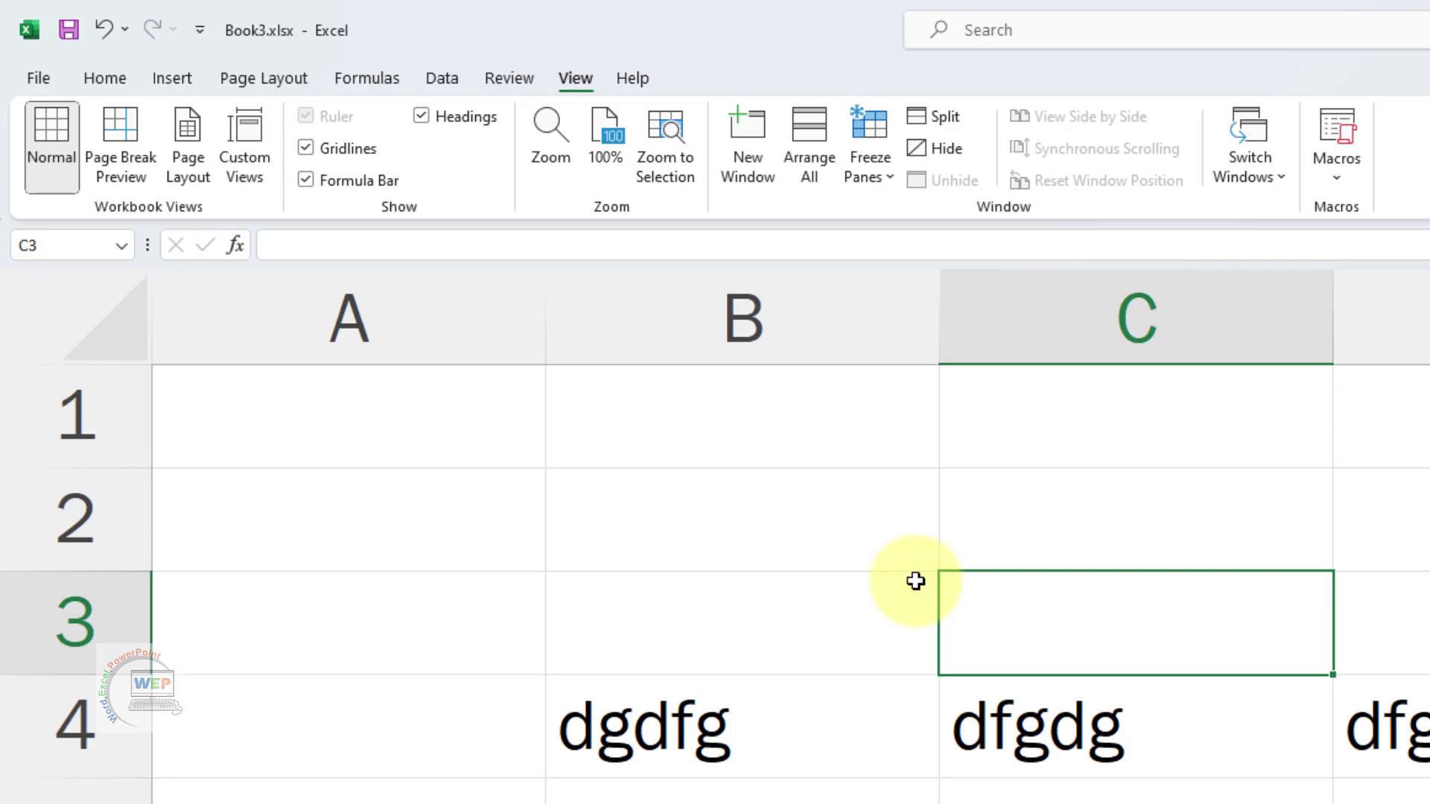
{"action": "left_click_drag", "start_coordinate": [374, 437], "coordinate": [1329, 757]}
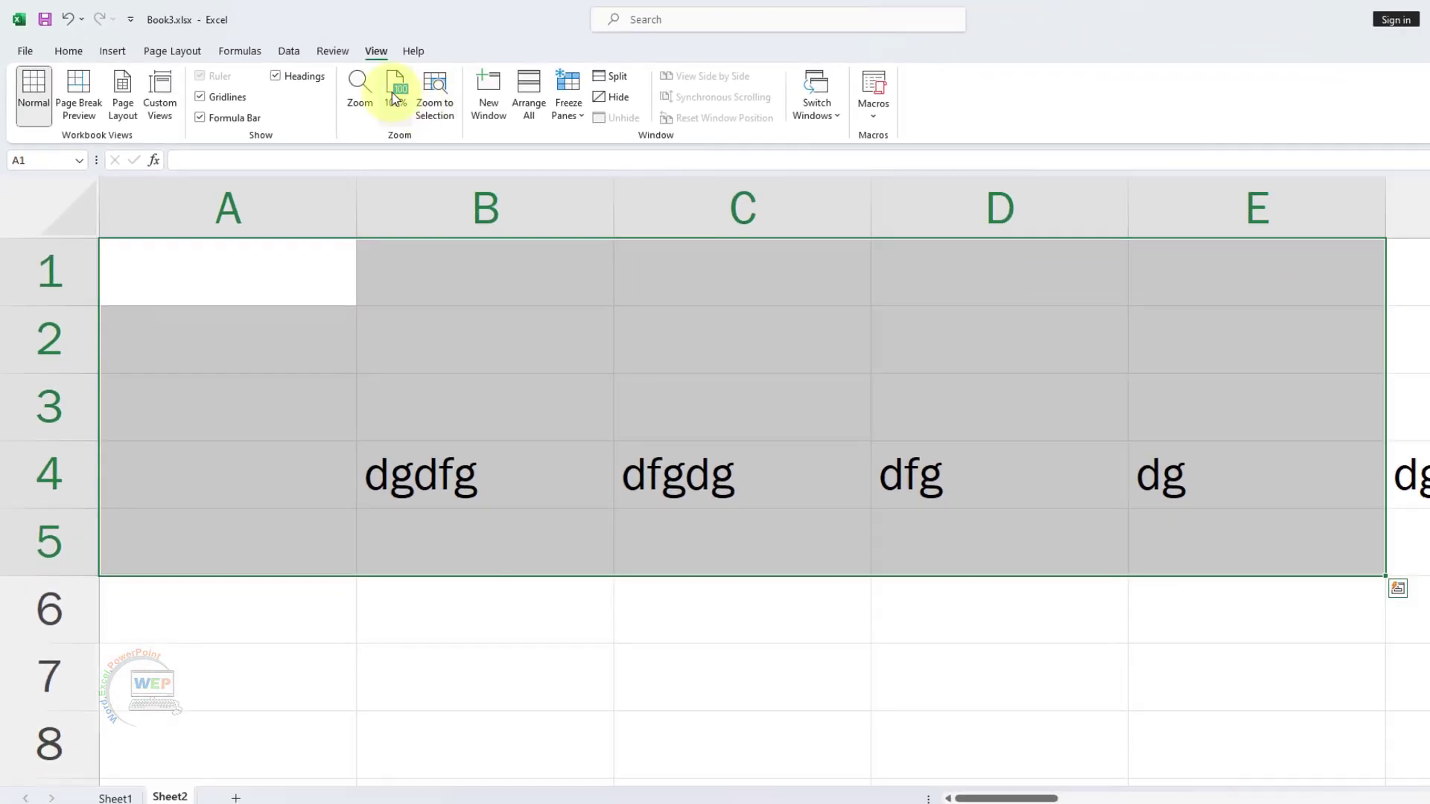
{"action": "left_click", "coordinate": [395, 88]}
{"action": "left_click", "coordinate": [382, 334]}
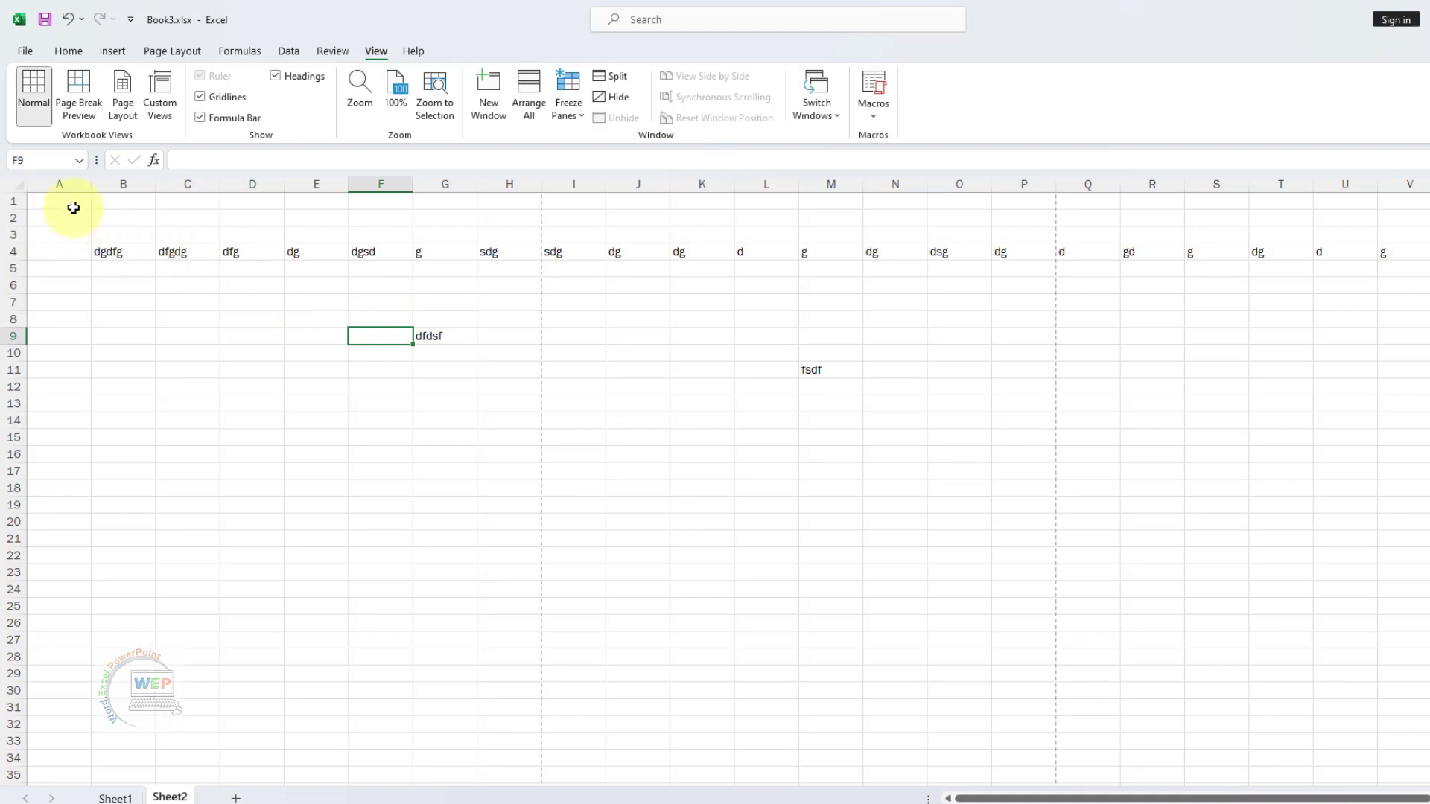
Step: Select A1:E7, apply Zoom to Selection, then select cell B2
{"action": "left_click_drag", "start_coordinate": [73, 208], "coordinate": [303, 305]}
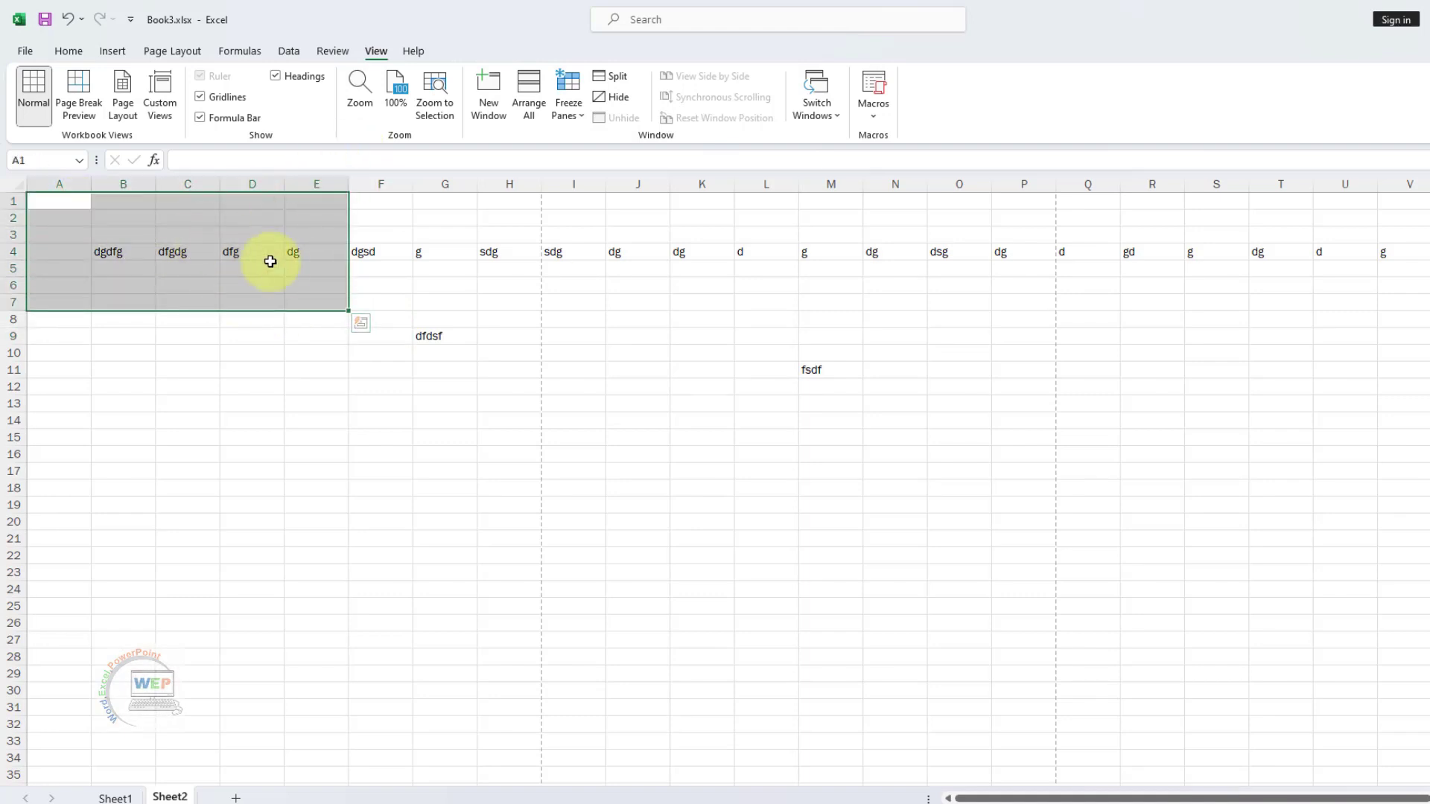
{"action": "left_click", "coordinate": [429, 104]}
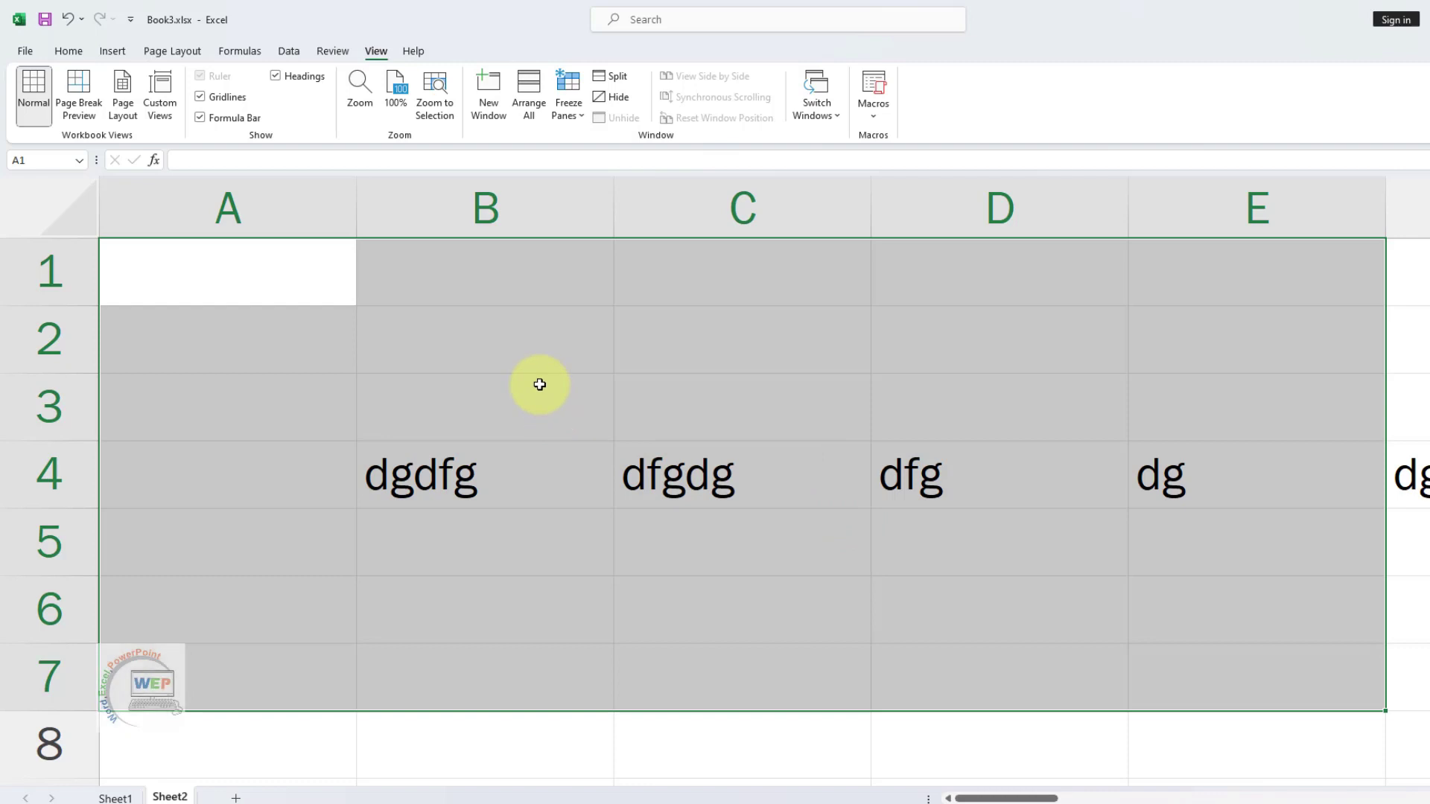
{"action": "scroll", "coordinate": [539, 383], "scroll_direction": "down", "scroll_amount": 1, "text": "ctrl"}
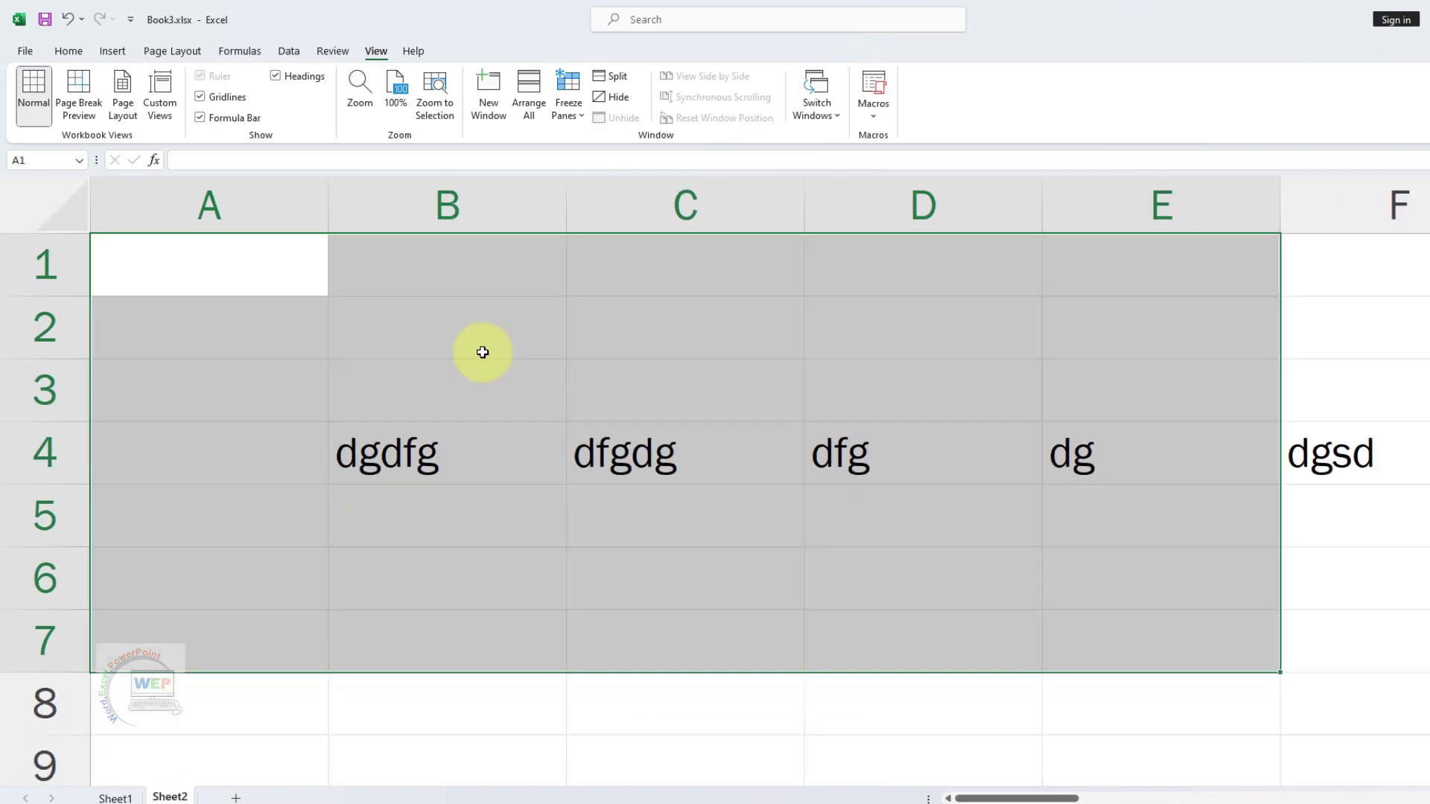
{"action": "left_click", "coordinate": [457, 329]}
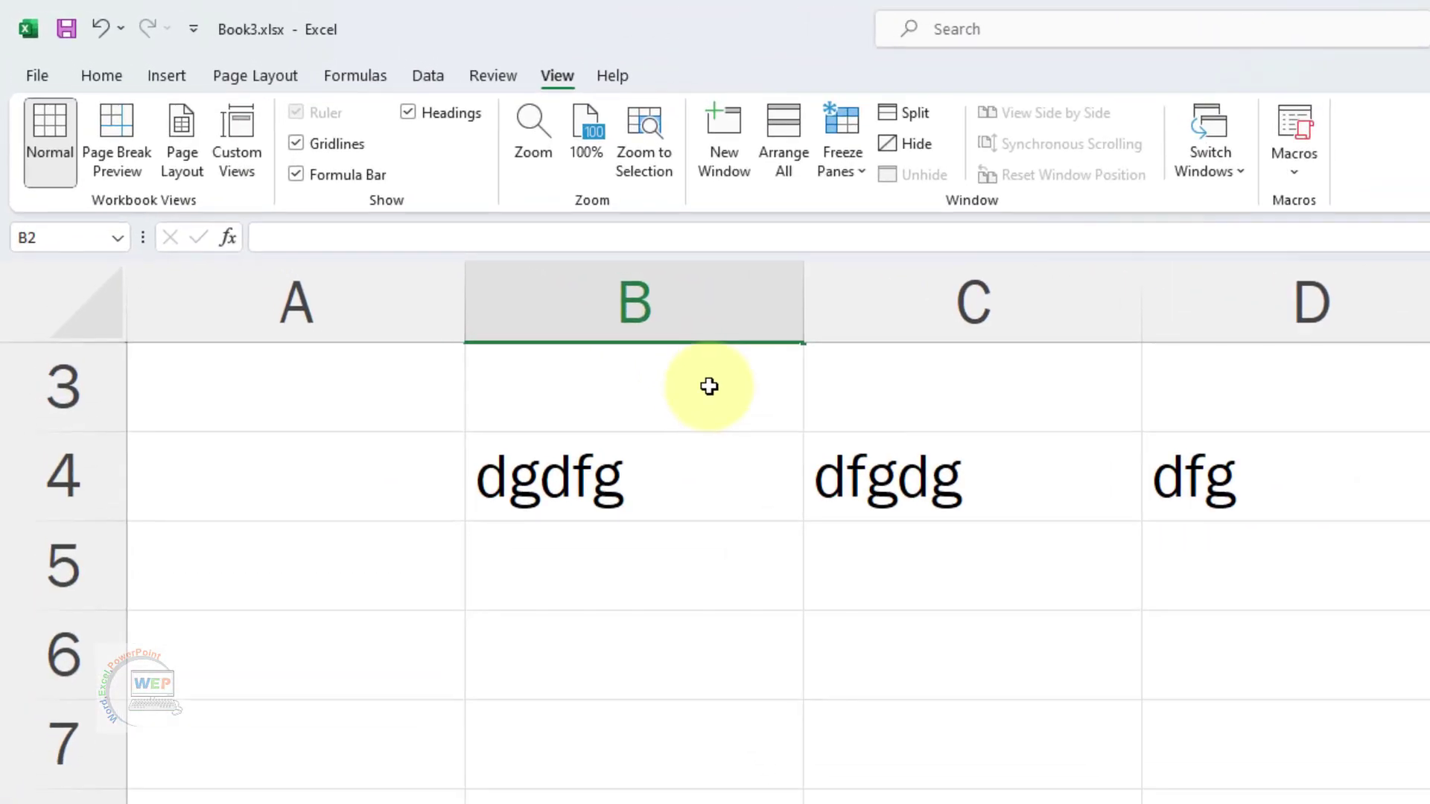
{"action": "scroll", "coordinate": [636, 439], "scroll_direction": "down", "scroll_amount": 1, "text": "ctrl"}
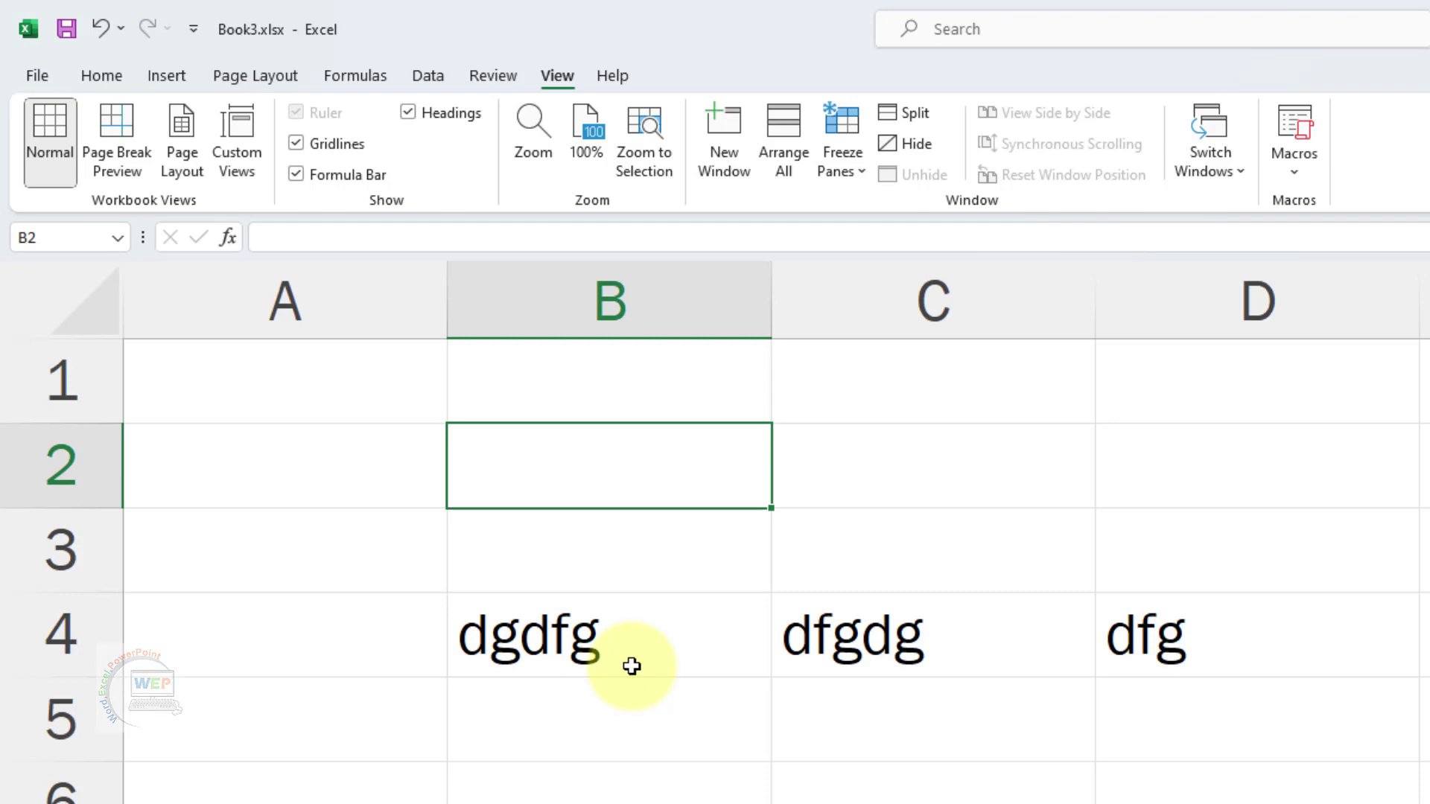
Step: Open a second Book3 window and tile both windows with the Vertical arrangement
{"action": "left_click", "coordinate": [724, 145]}
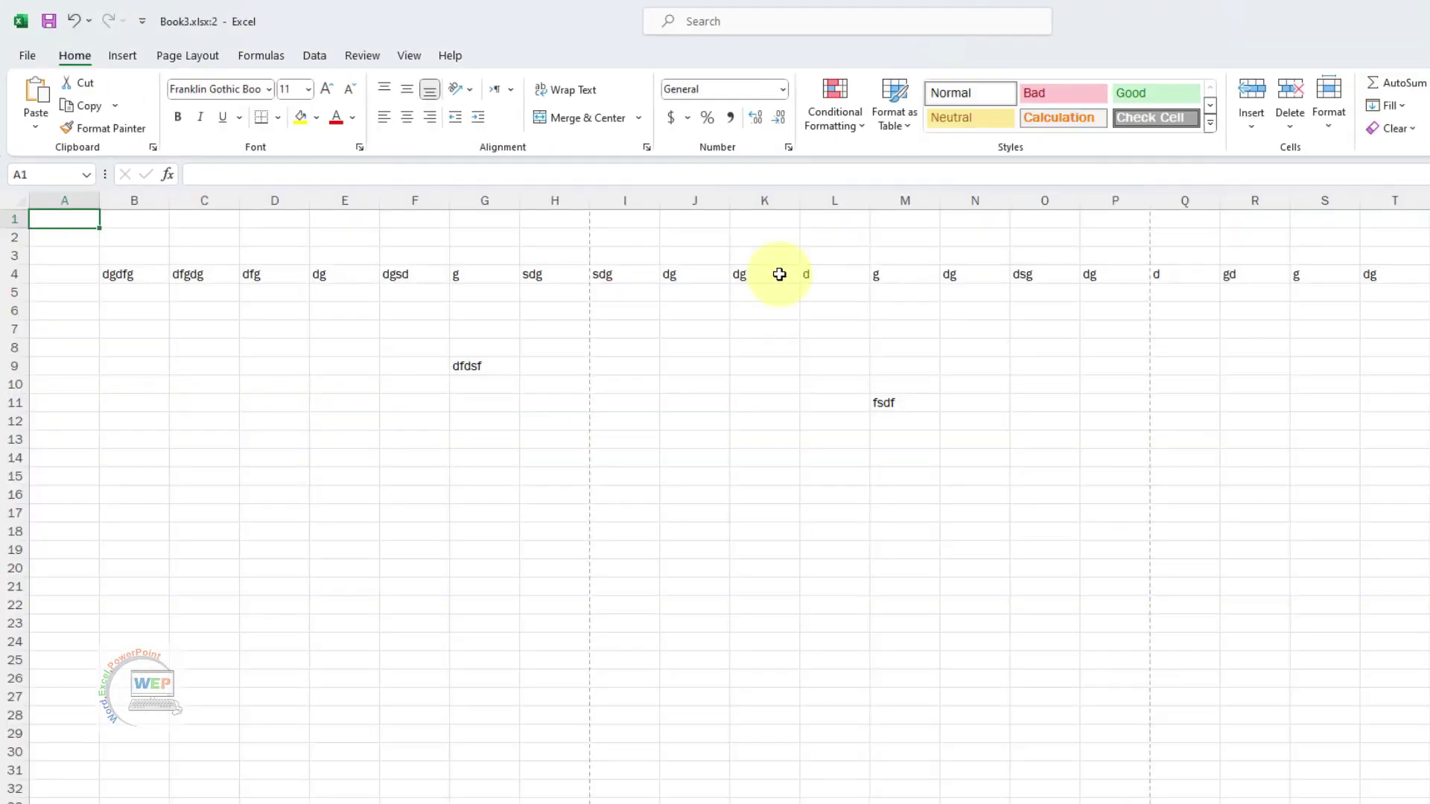
{"action": "scroll", "coordinate": [283, 291], "scroll_direction": "up", "scroll_amount": 4, "text": "ctrl"}
{"action": "scroll", "coordinate": [281, 287], "scroll_direction": "up", "scroll_amount": 3, "text": "ctrl"}
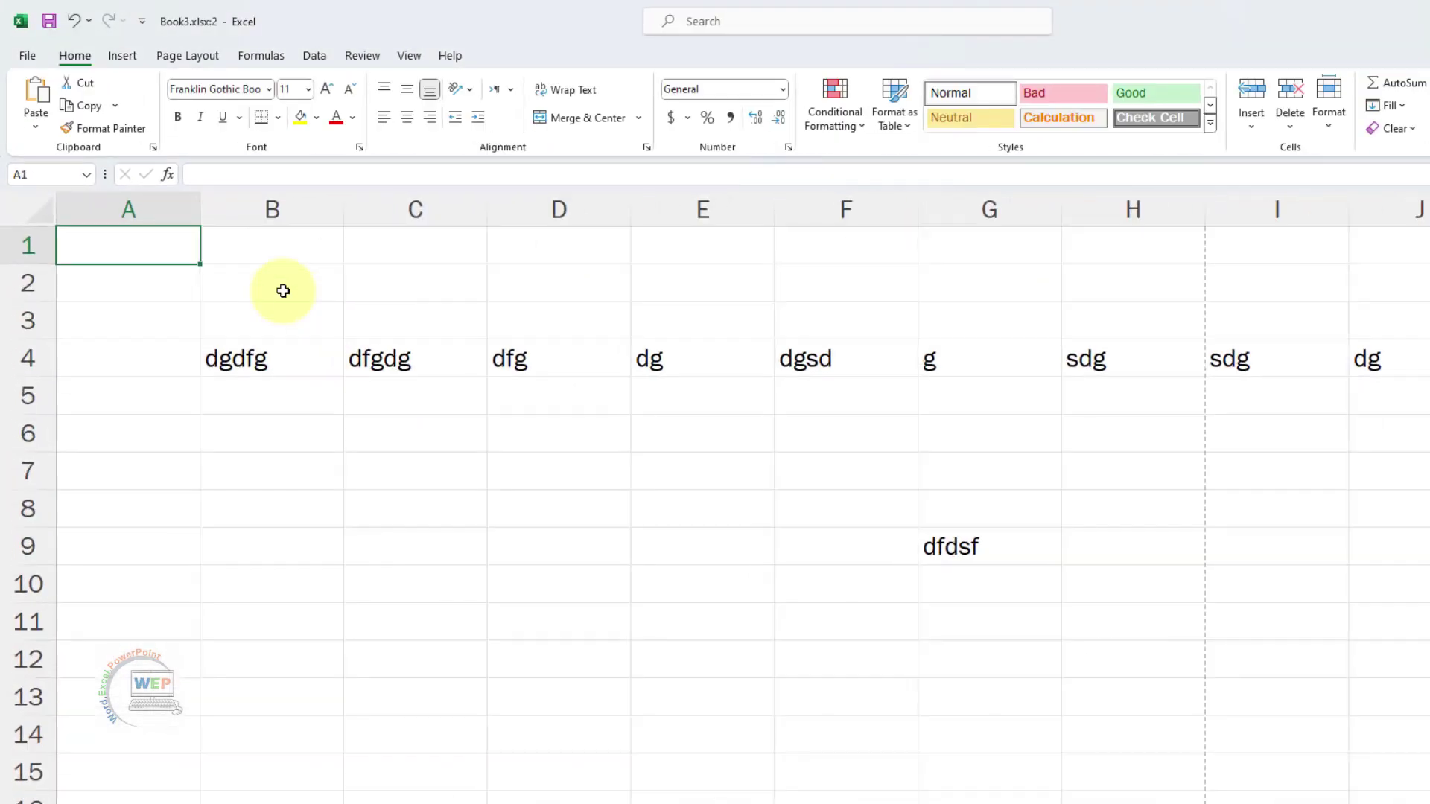
{"action": "left_click", "coordinate": [409, 55]}
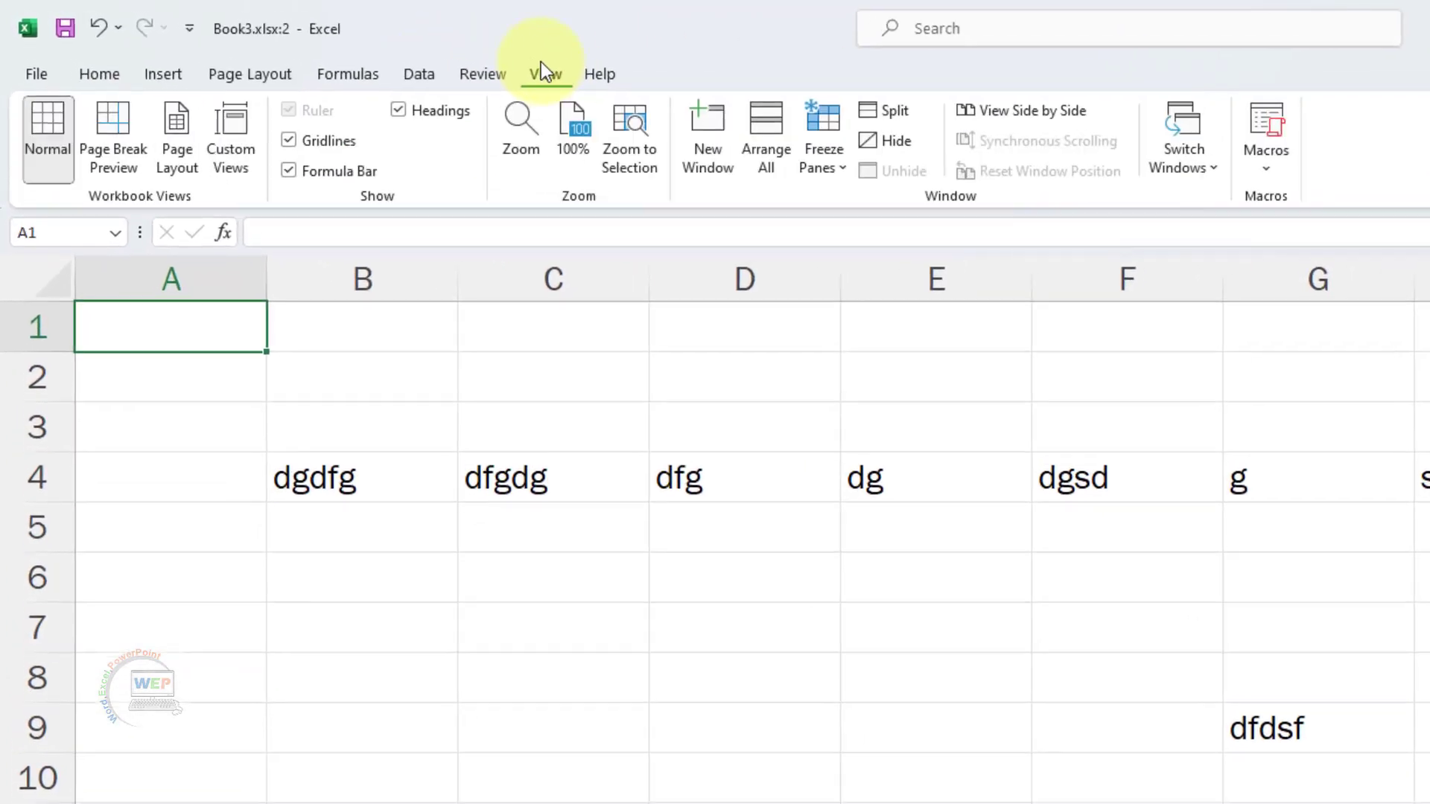
{"action": "left_click", "coordinate": [771, 153]}
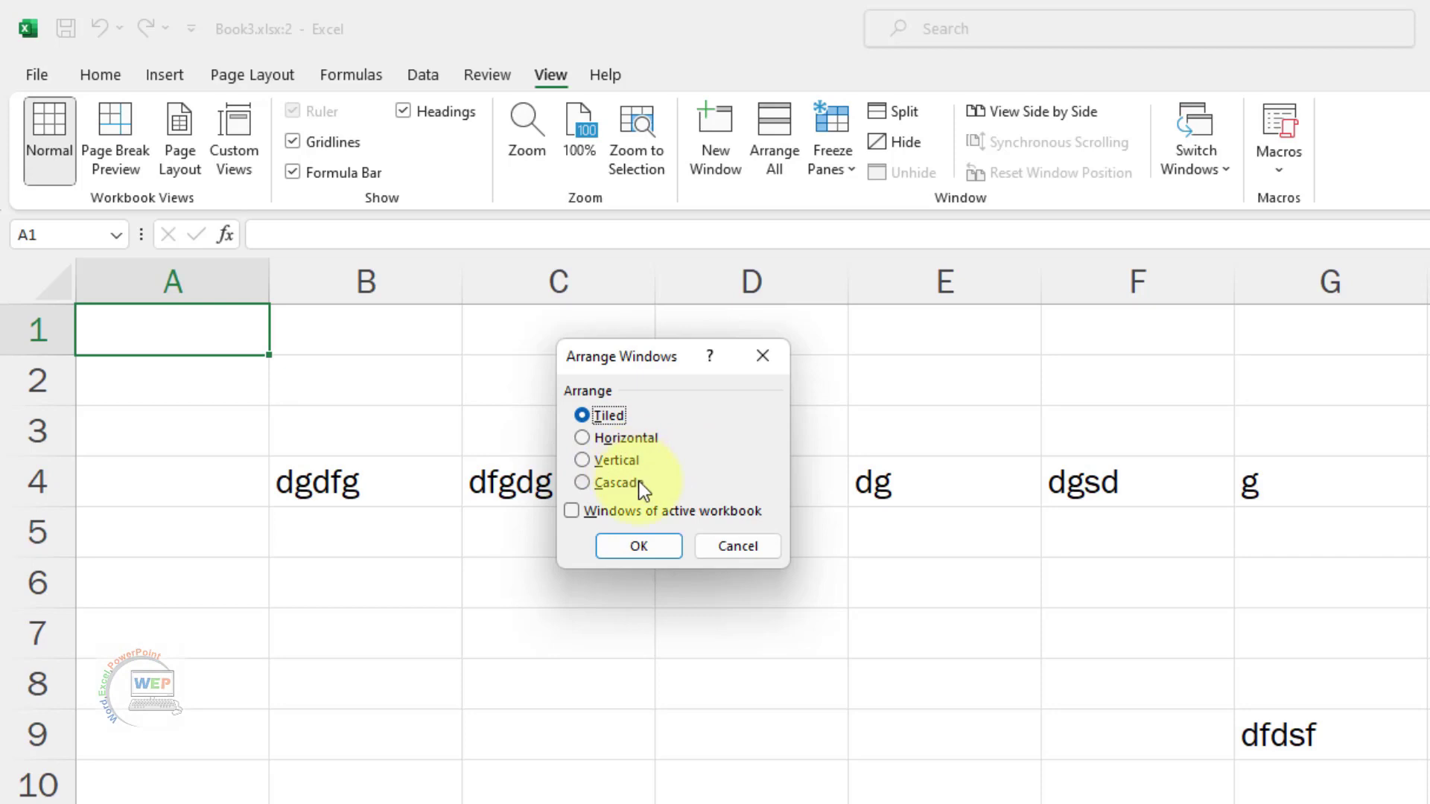
{"action": "left_click", "coordinate": [615, 463]}
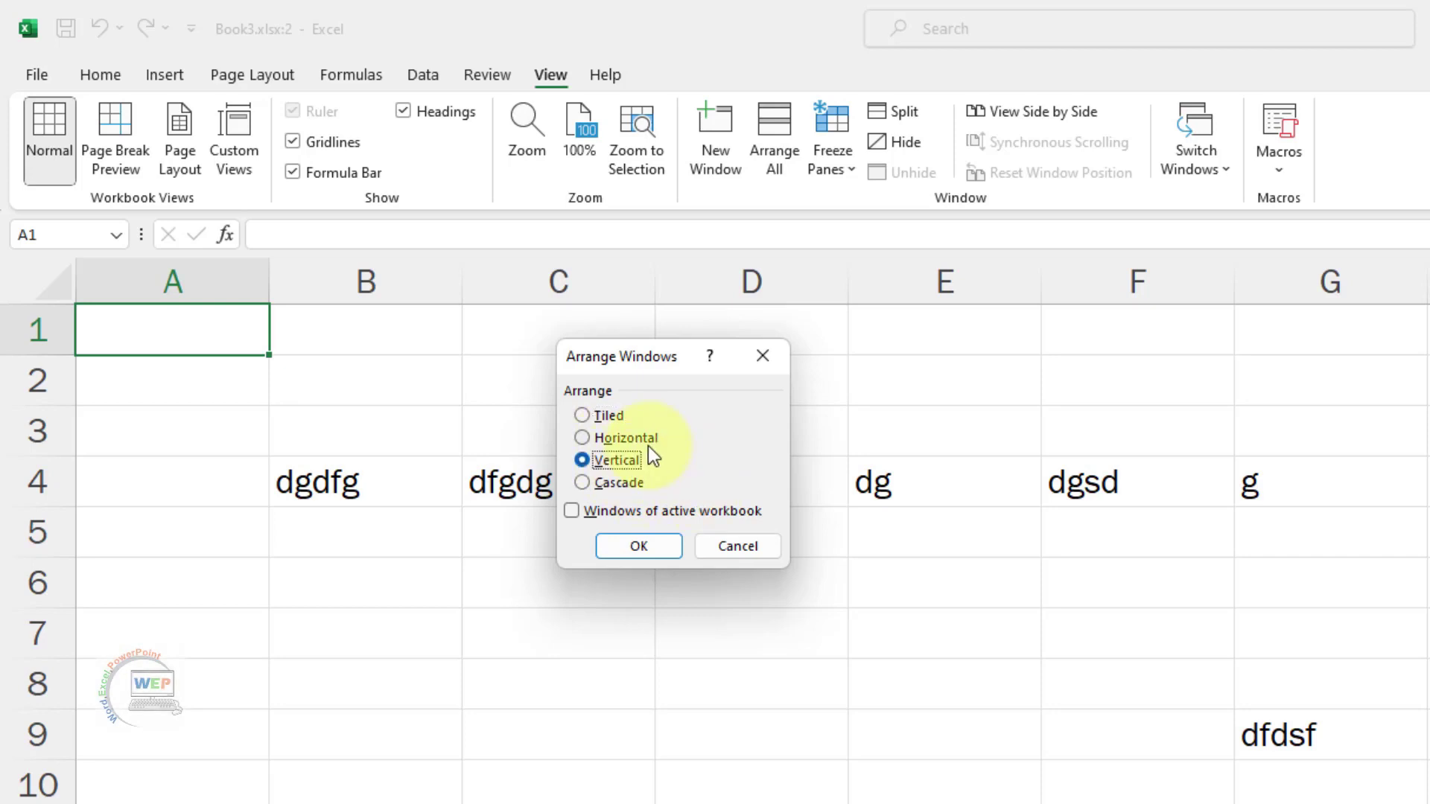
{"action": "left_click", "coordinate": [639, 547]}
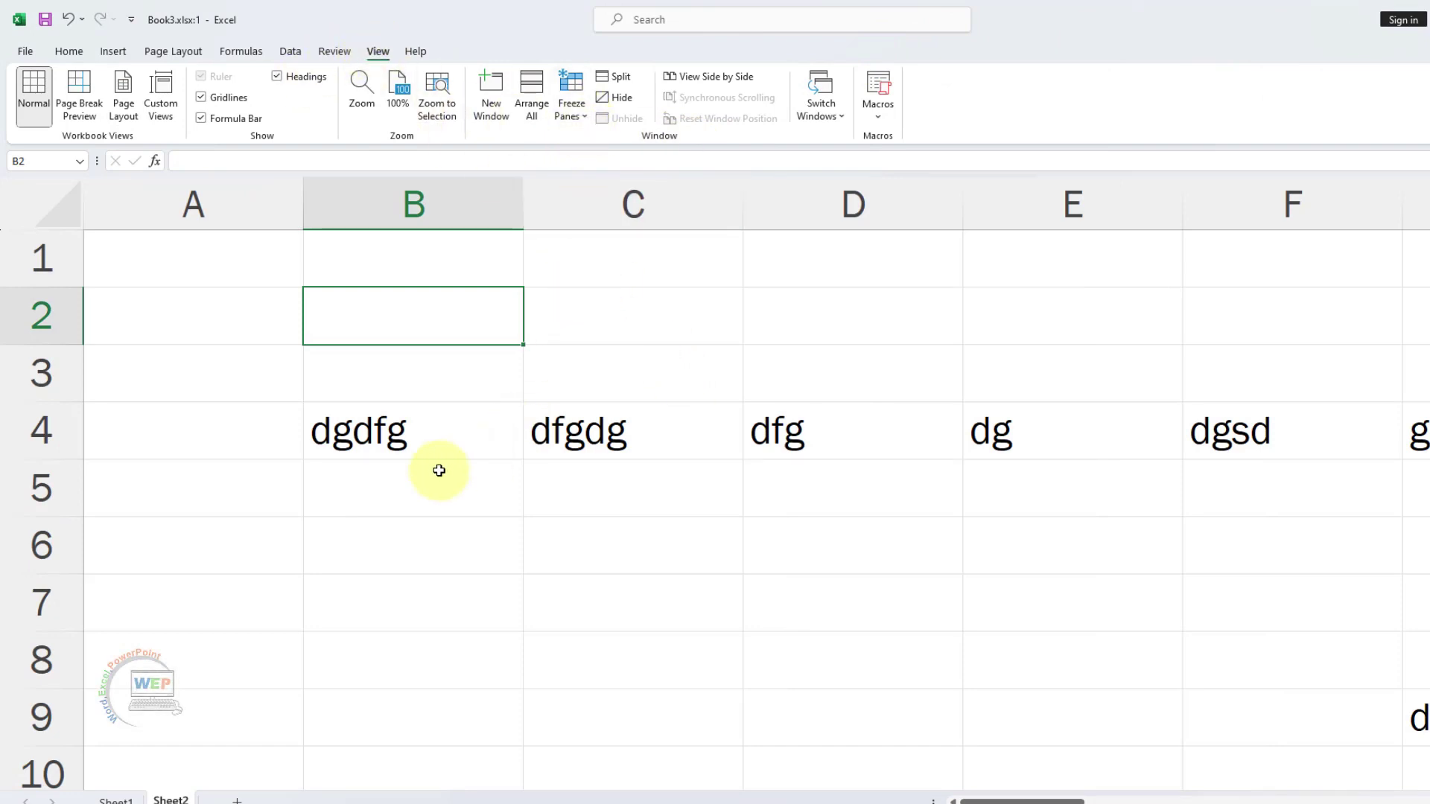
Step: Enter sunday, monday and tuesday across cells A1, B1 and C1
{"action": "left_click", "coordinate": [214, 260]}
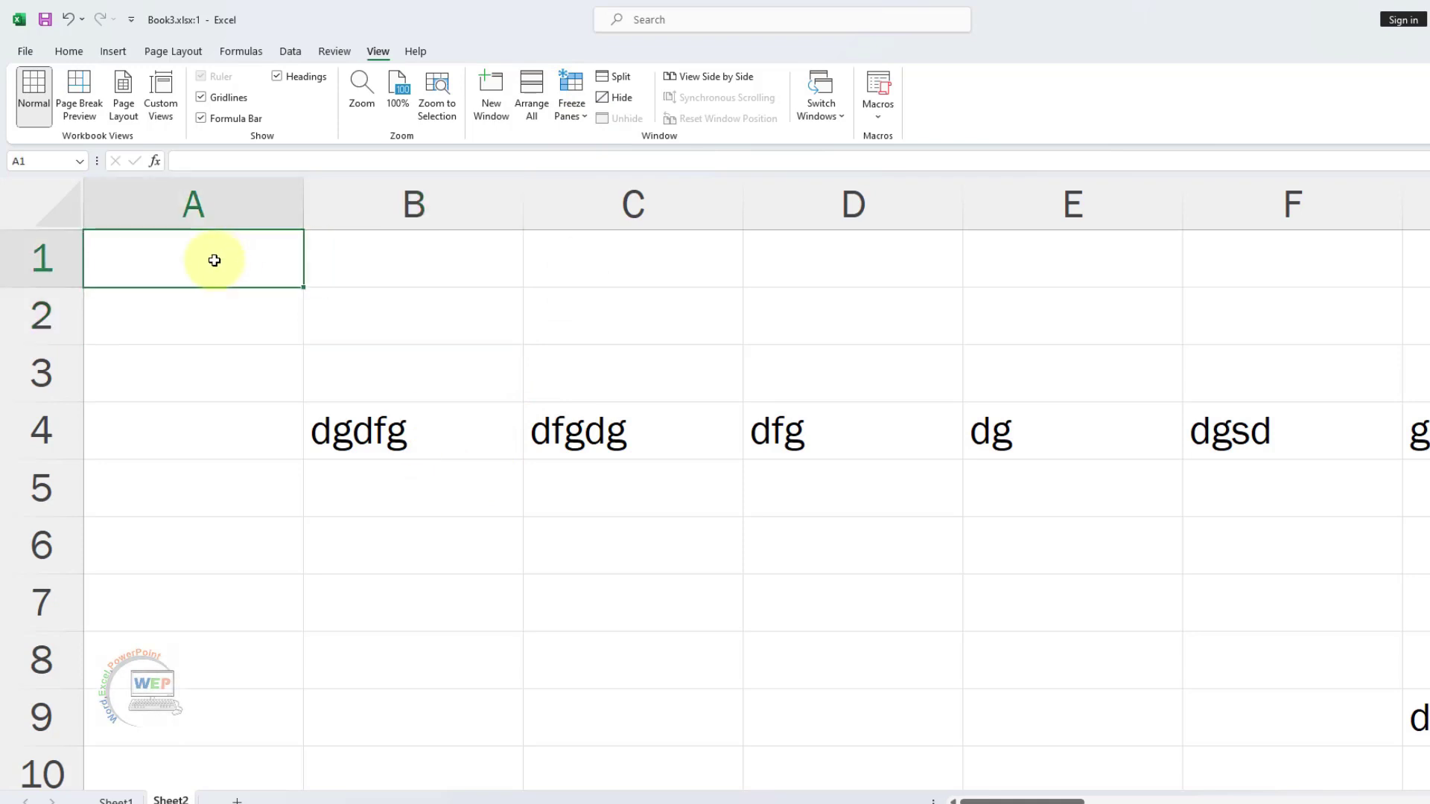
{"action": "type", "text": "sunday"}
{"action": "key", "text": "Tab"}
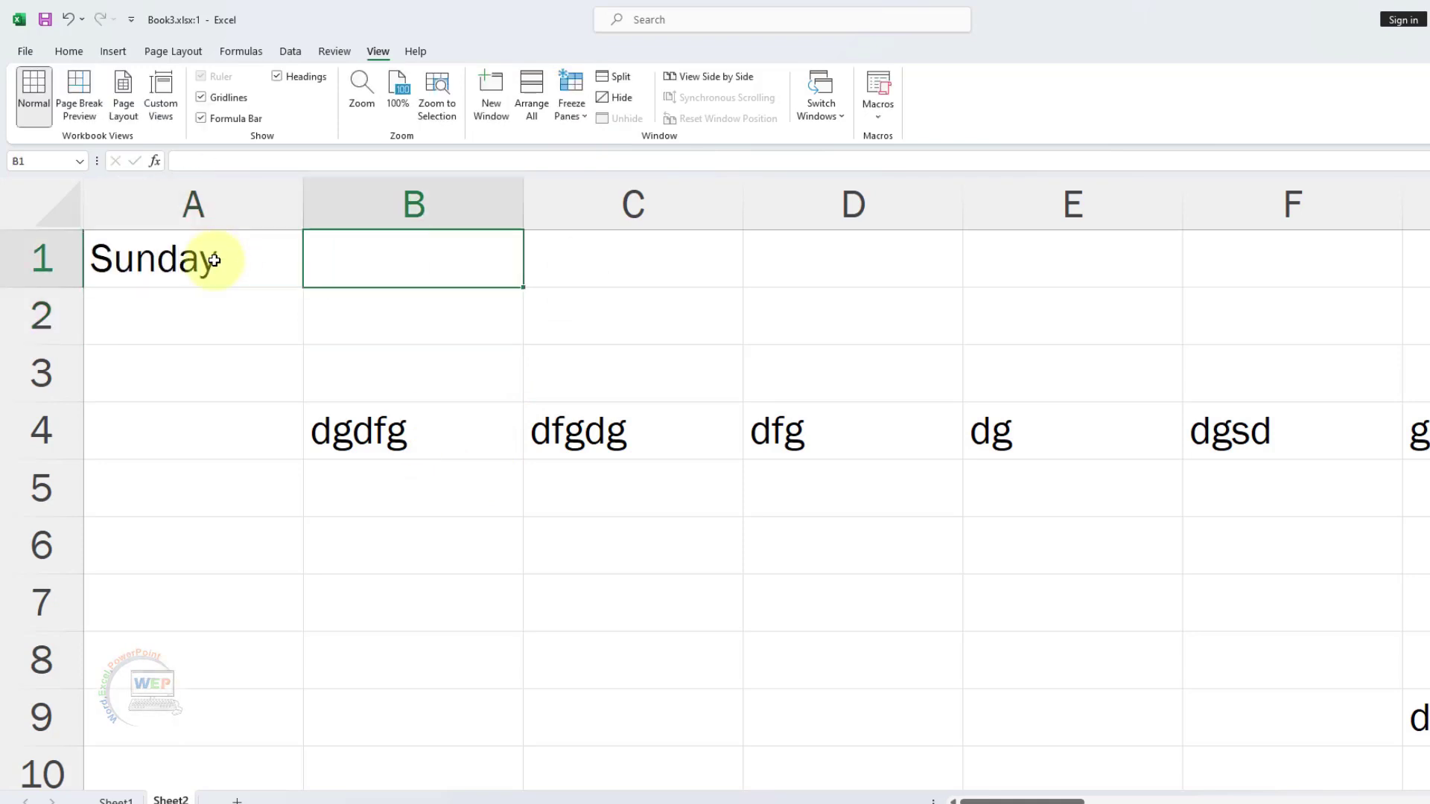
{"action": "type", "text": "monda"}
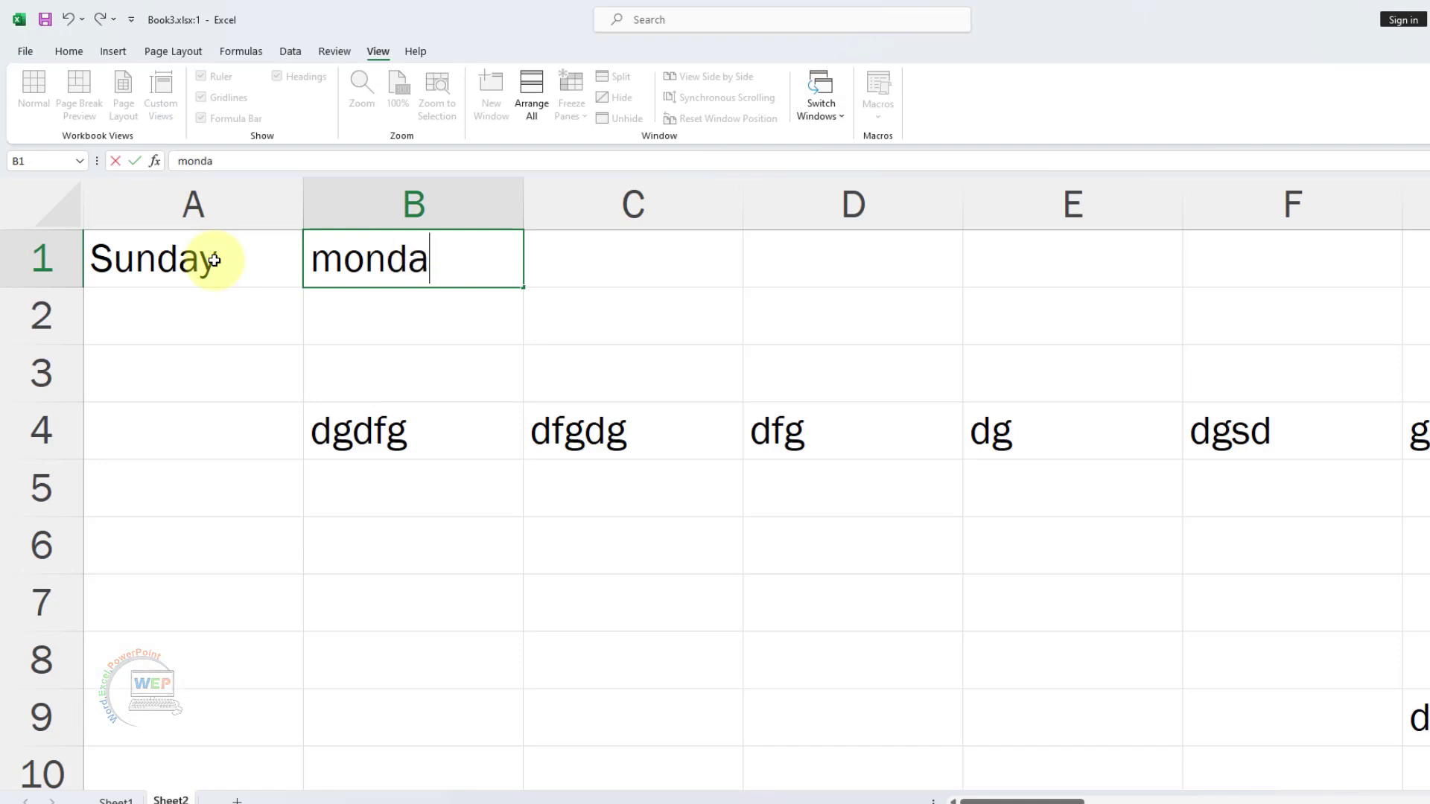
{"action": "type", "text": "y"}
{"action": "key", "text": "Tab"}
{"action": "type", "text": "tuesday"}
{"action": "key", "text": "Tab"}
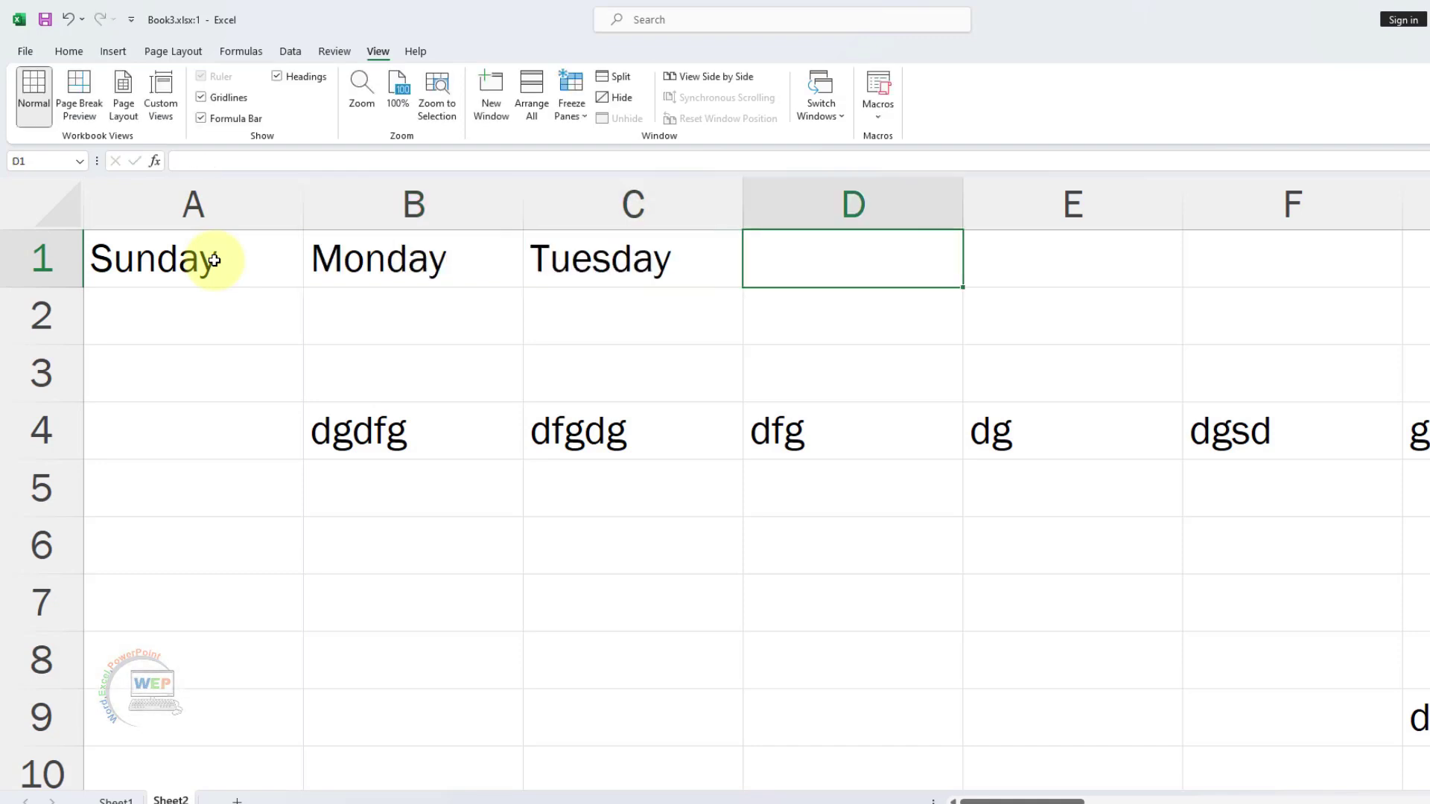
Step: Select cells in column B and move down the column to row 14
{"action": "left_click", "coordinate": [237, 336]}
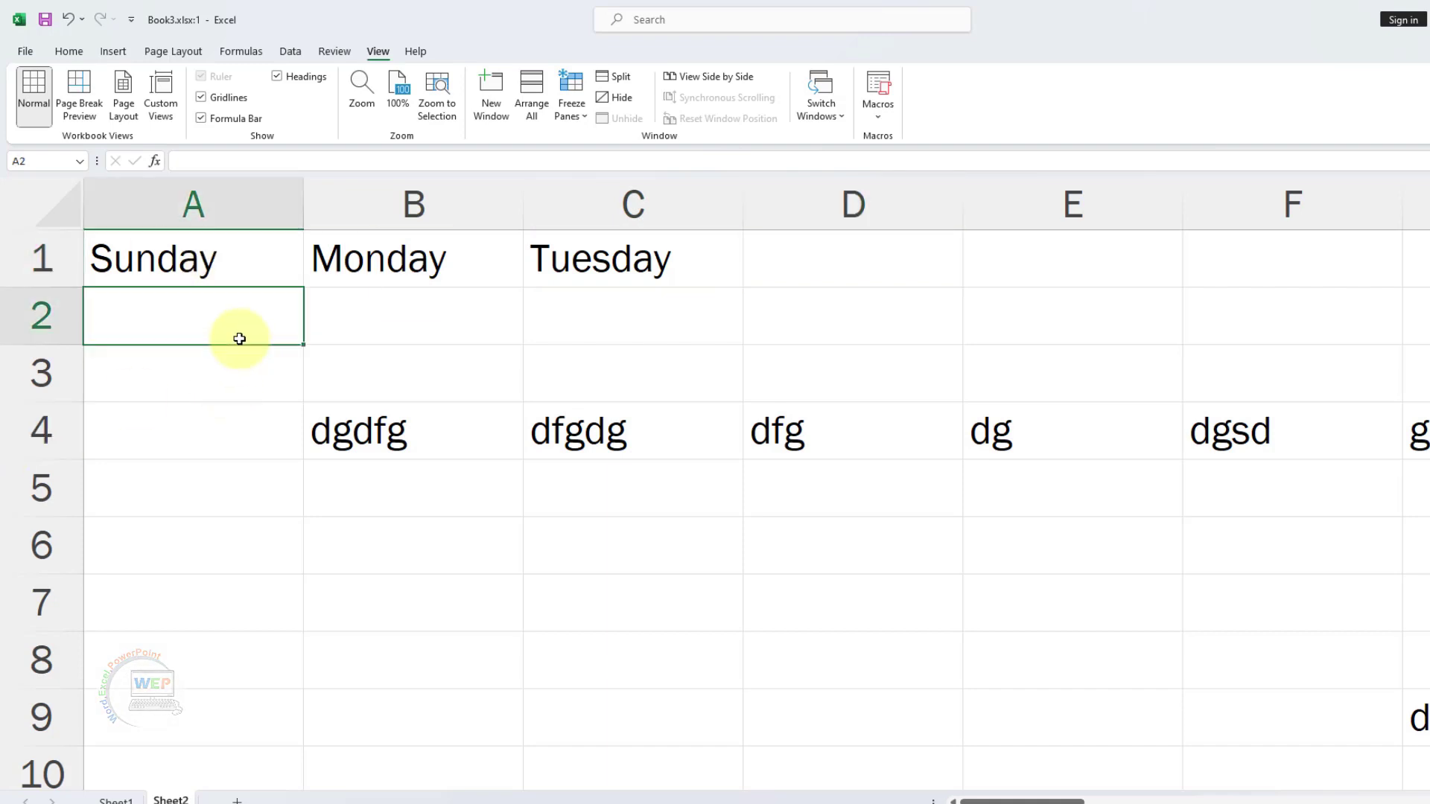
{"action": "left_click", "coordinate": [392, 332]}
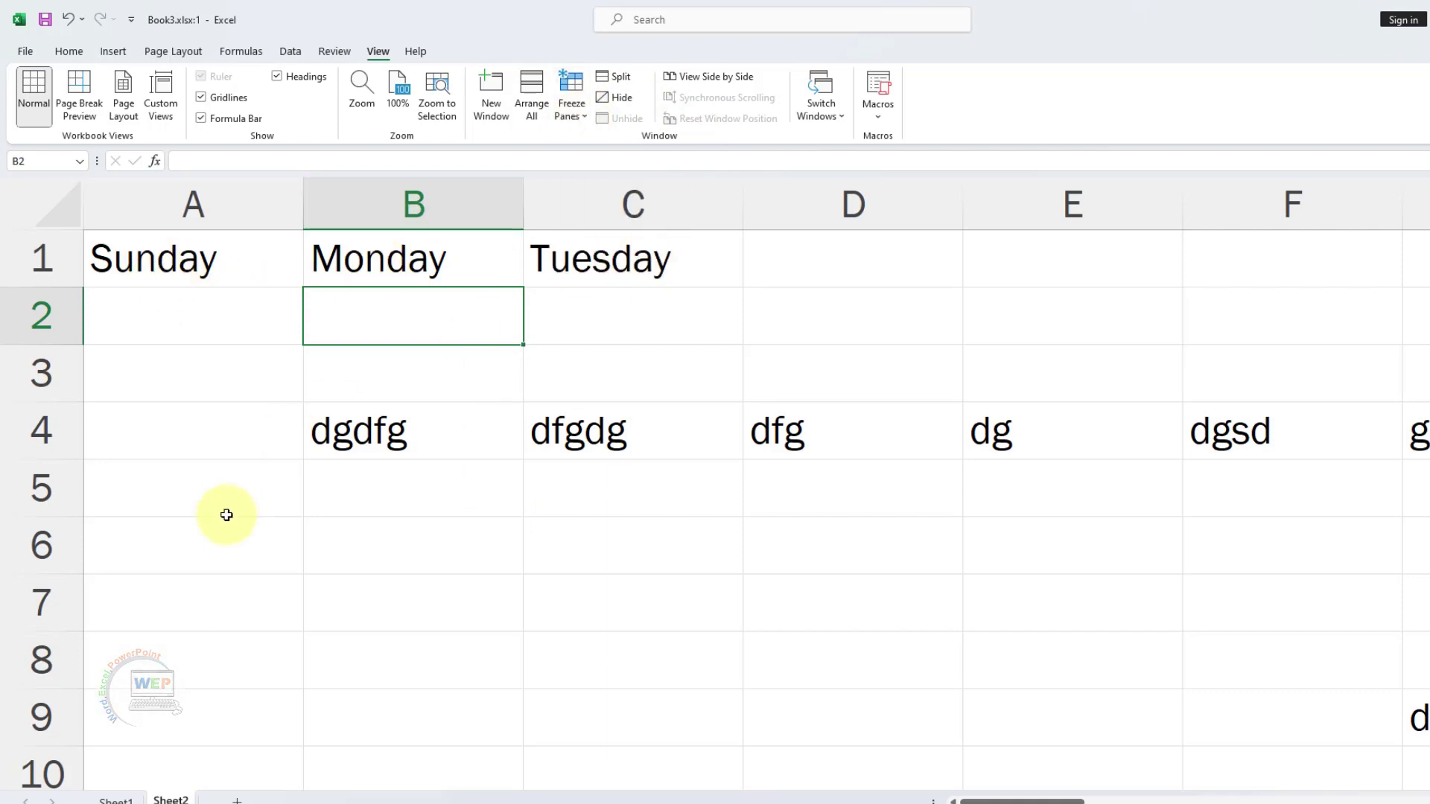
{"action": "left_click", "coordinate": [433, 372]}
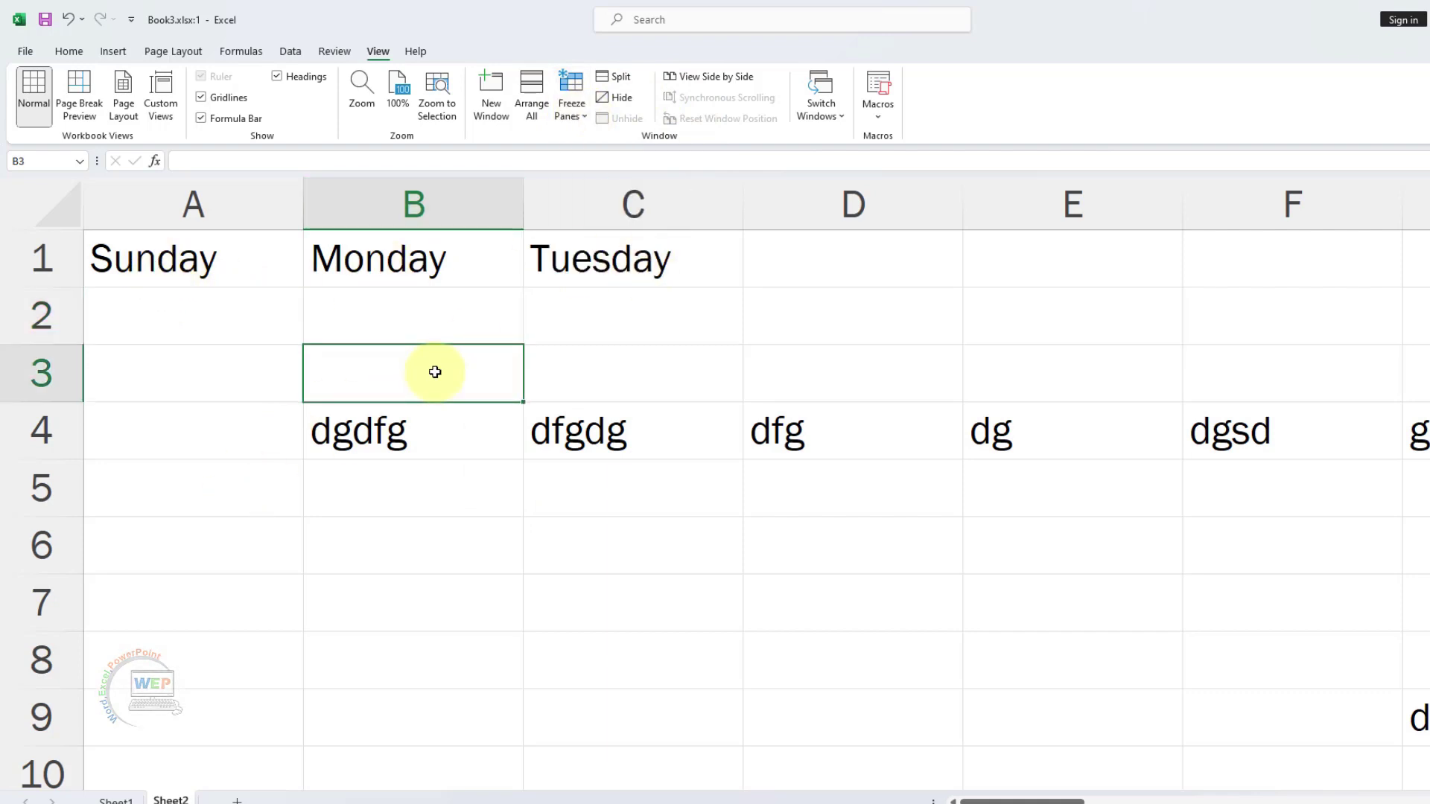
{"action": "key", "text": "Down"}
{"action": "key", "text": "Down"}
{"action": "key", "text": "Down"}
{"action": "key", "text": "Down"}
{"action": "key", "text": "Down"}
{"action": "key", "text": "Down"}
{"action": "key", "text": "Down"}
{"action": "key", "text": "Down"}
{"action": "key", "text": "Down"}
{"action": "key", "text": "Down"}
{"action": "key", "text": "Down"}
{"action": "key", "text": "Down"}
{"action": "key", "text": "Down"}
{"action": "key", "text": "Down"}
{"action": "key", "text": "Down"}
{"action": "key", "text": "Down"}
{"action": "key", "text": "Down"}
{"action": "key", "text": "Down"}
{"action": "key", "text": "Down"}
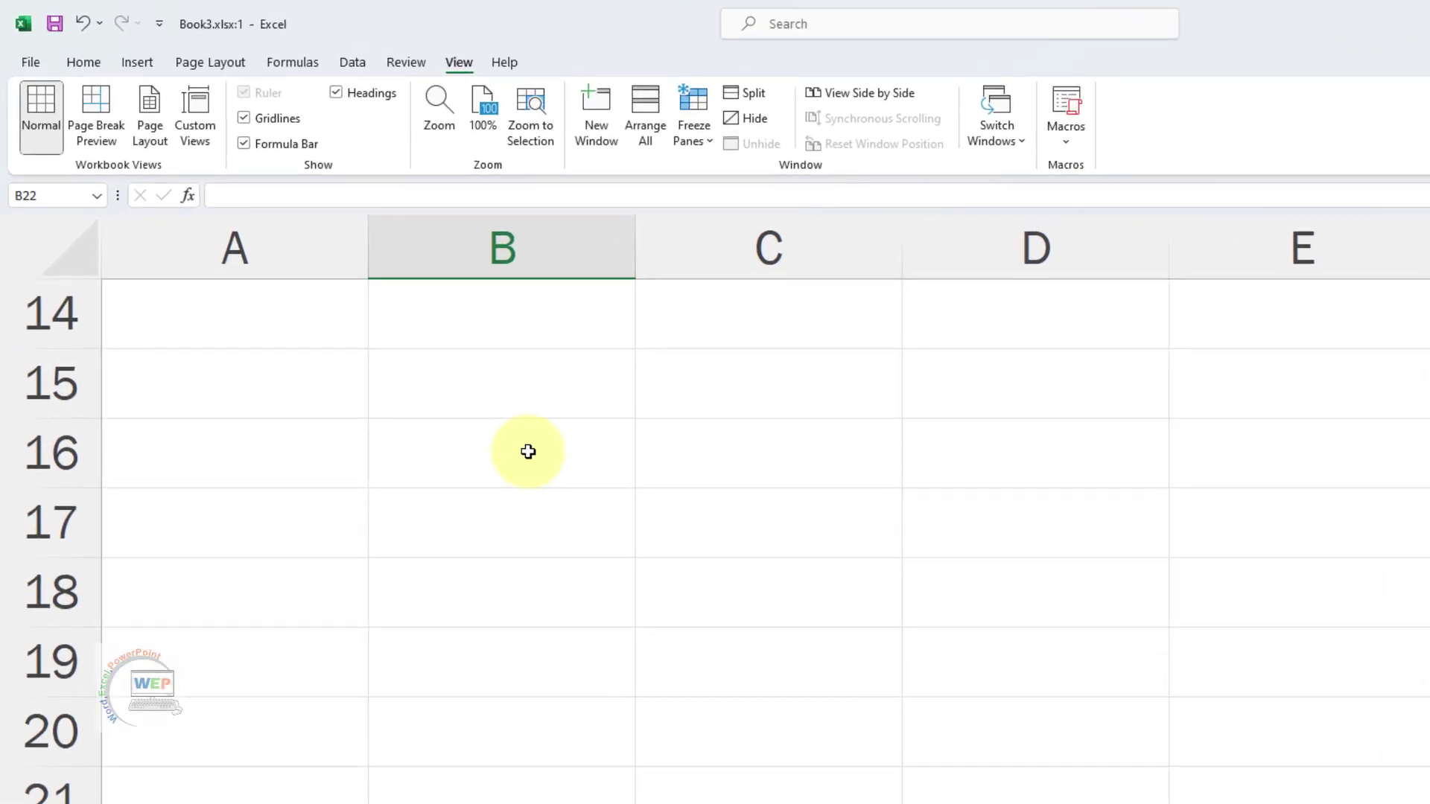
Step: Freeze panes at cell A1, then unfreeze them again
{"action": "key", "text": "Up"}
{"action": "key", "text": "Up"}
{"action": "key", "text": "Up"}
{"action": "key", "text": "Up"}
{"action": "key", "text": "Up"}
{"action": "key", "text": "Up"}
{"action": "key", "text": "Up"}
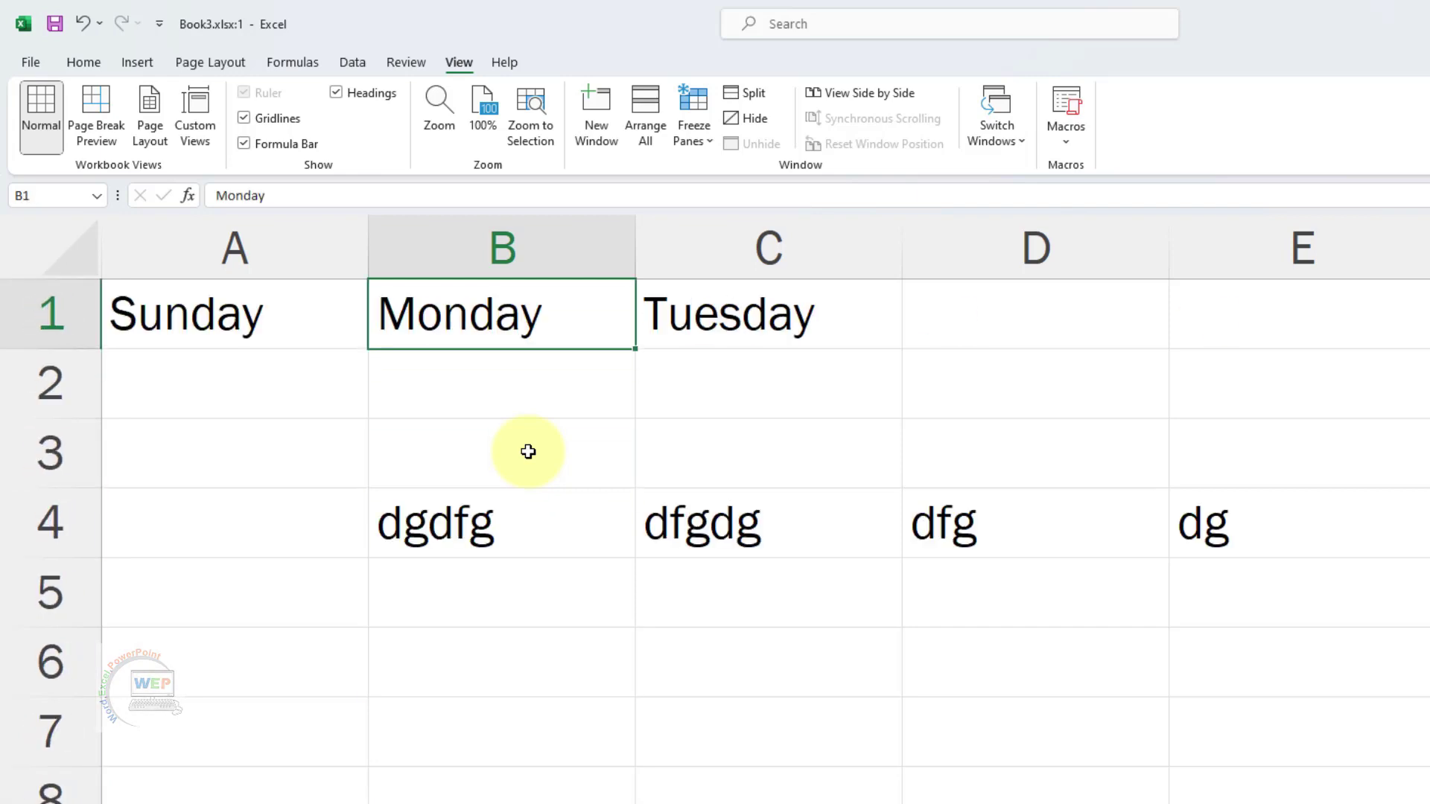
{"action": "left_click", "coordinate": [233, 317]}
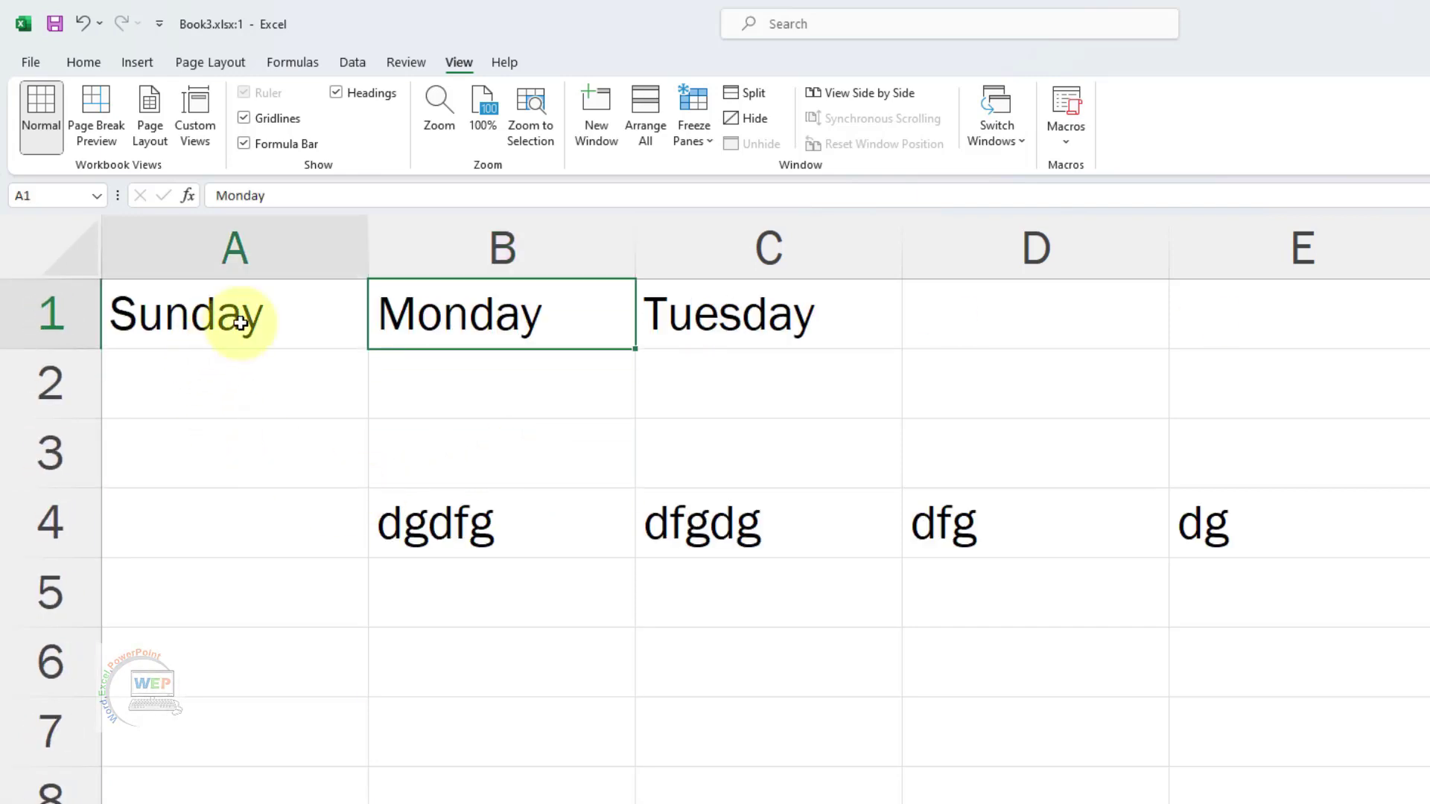
{"action": "left_click", "coordinate": [692, 138]}
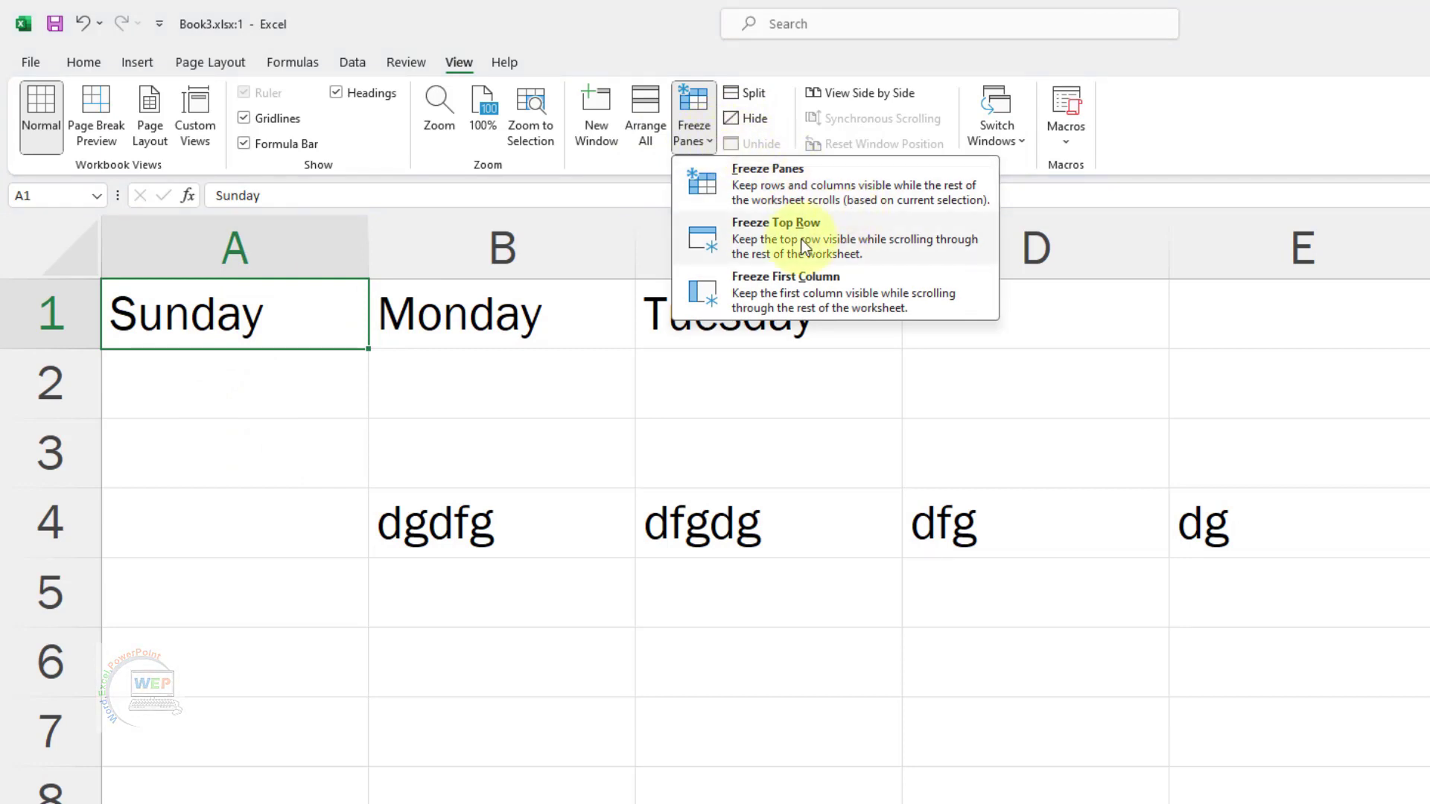
{"action": "left_click", "coordinate": [802, 196]}
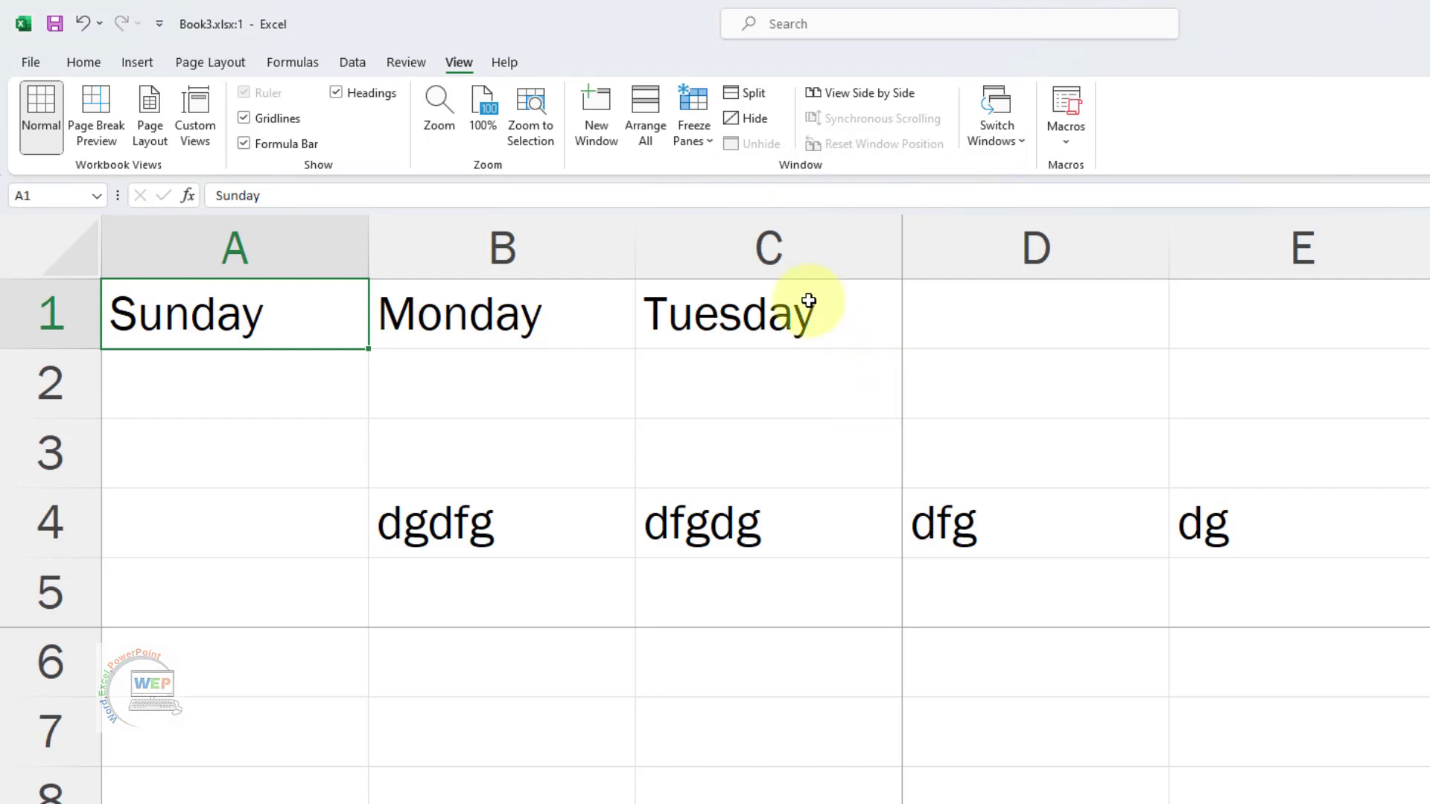
{"action": "left_click", "coordinate": [709, 133]}
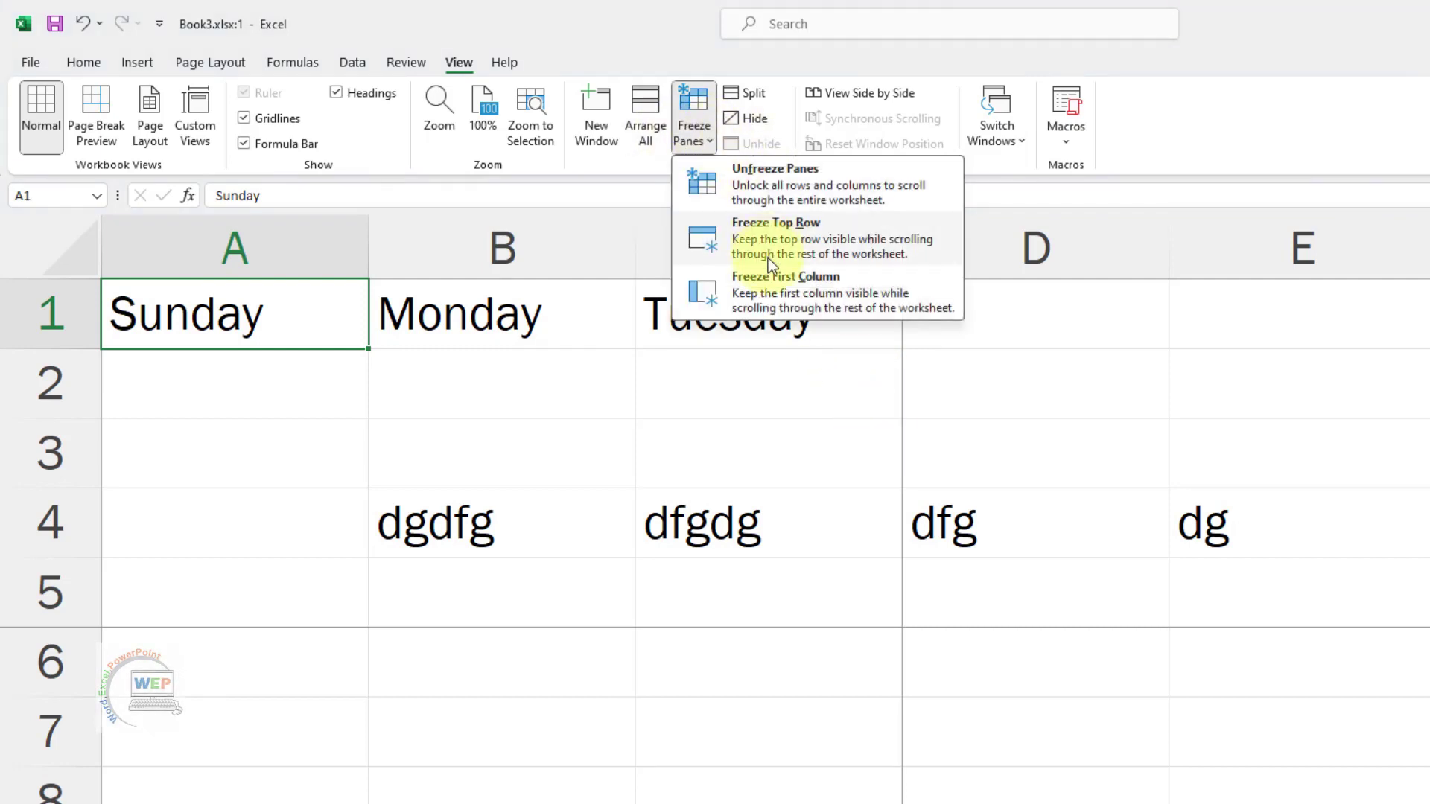
{"action": "left_click", "coordinate": [767, 187]}
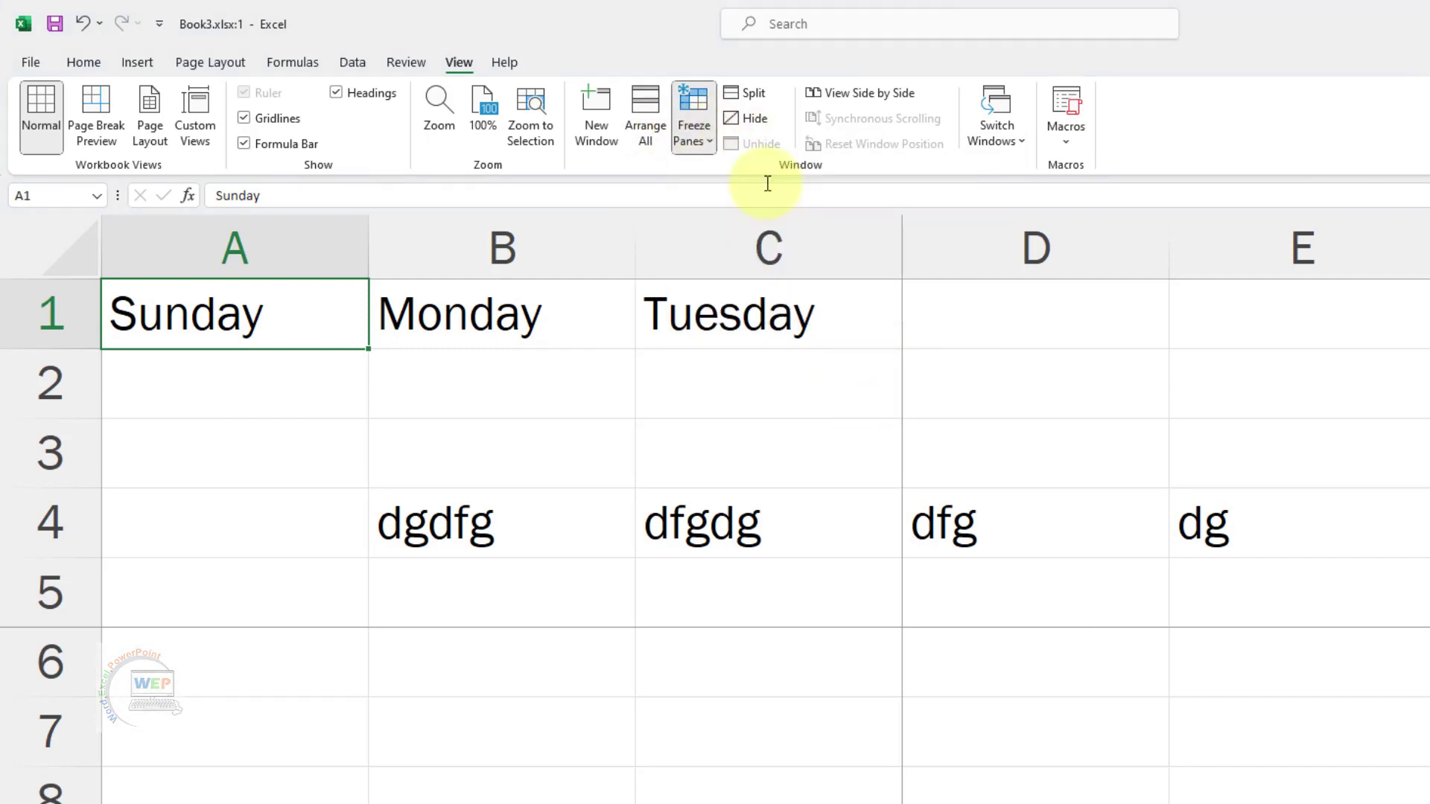
Step: Freeze the top row and type filler entries such as 's' and 'f sd' down column B
{"action": "left_click", "coordinate": [703, 139]}
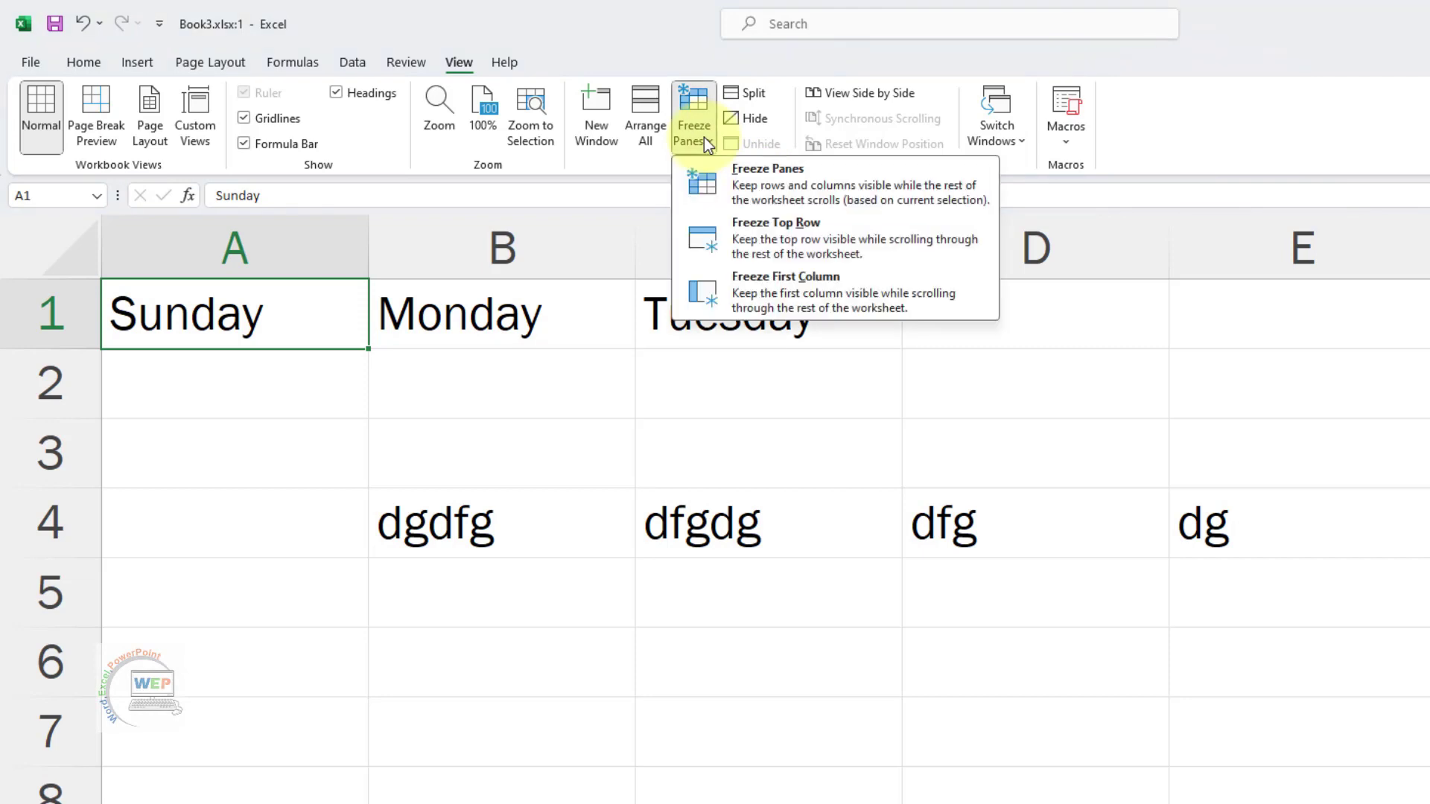
{"action": "left_click", "coordinate": [789, 231]}
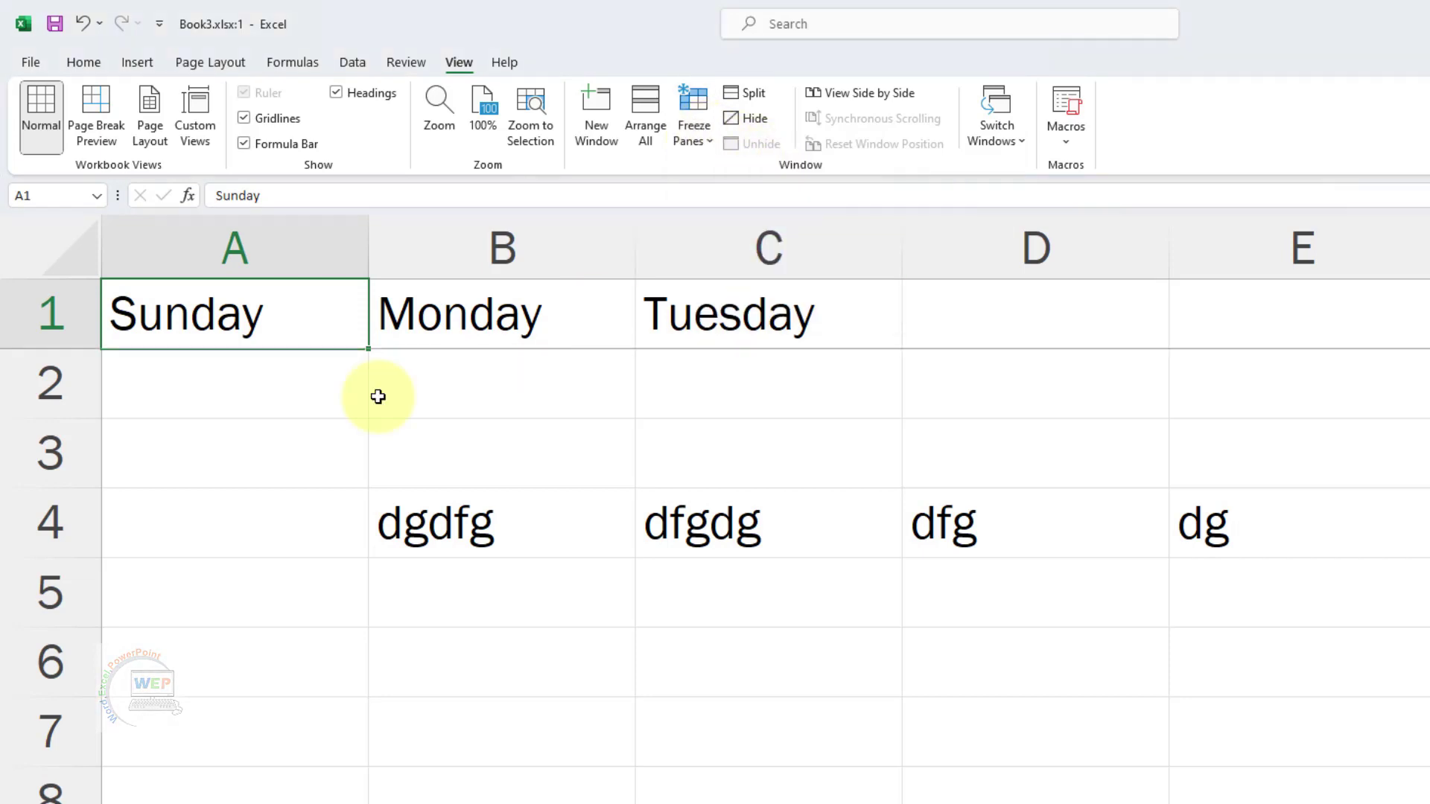
{"action": "left_click", "coordinate": [511, 415]}
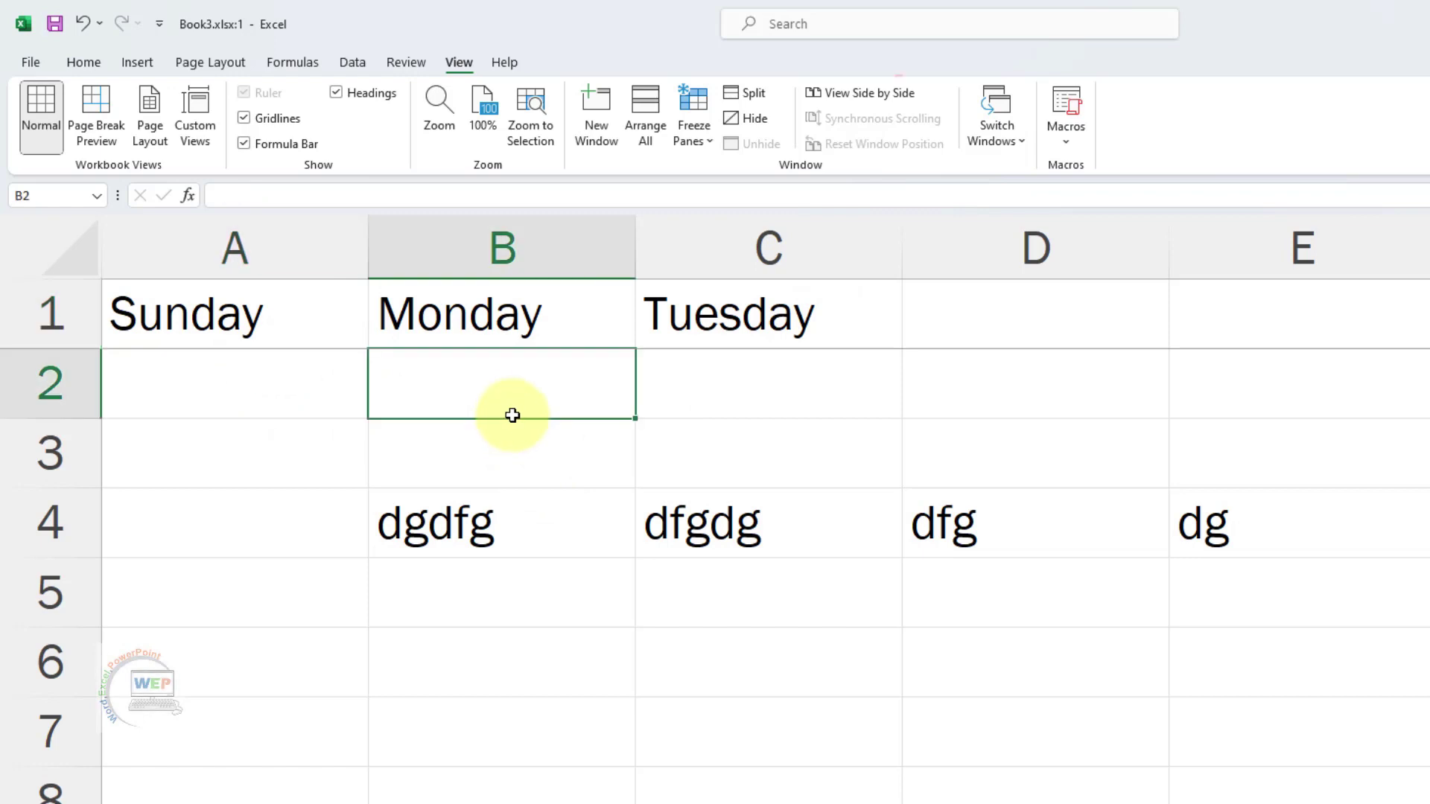
{"action": "key", "text": "Return"}
{"action": "key", "text": "Return"}
{"action": "key", "text": "Return"}
{"action": "key", "text": "Return"}
{"action": "key", "text": "Return"}
{"action": "type", "text": "s"}
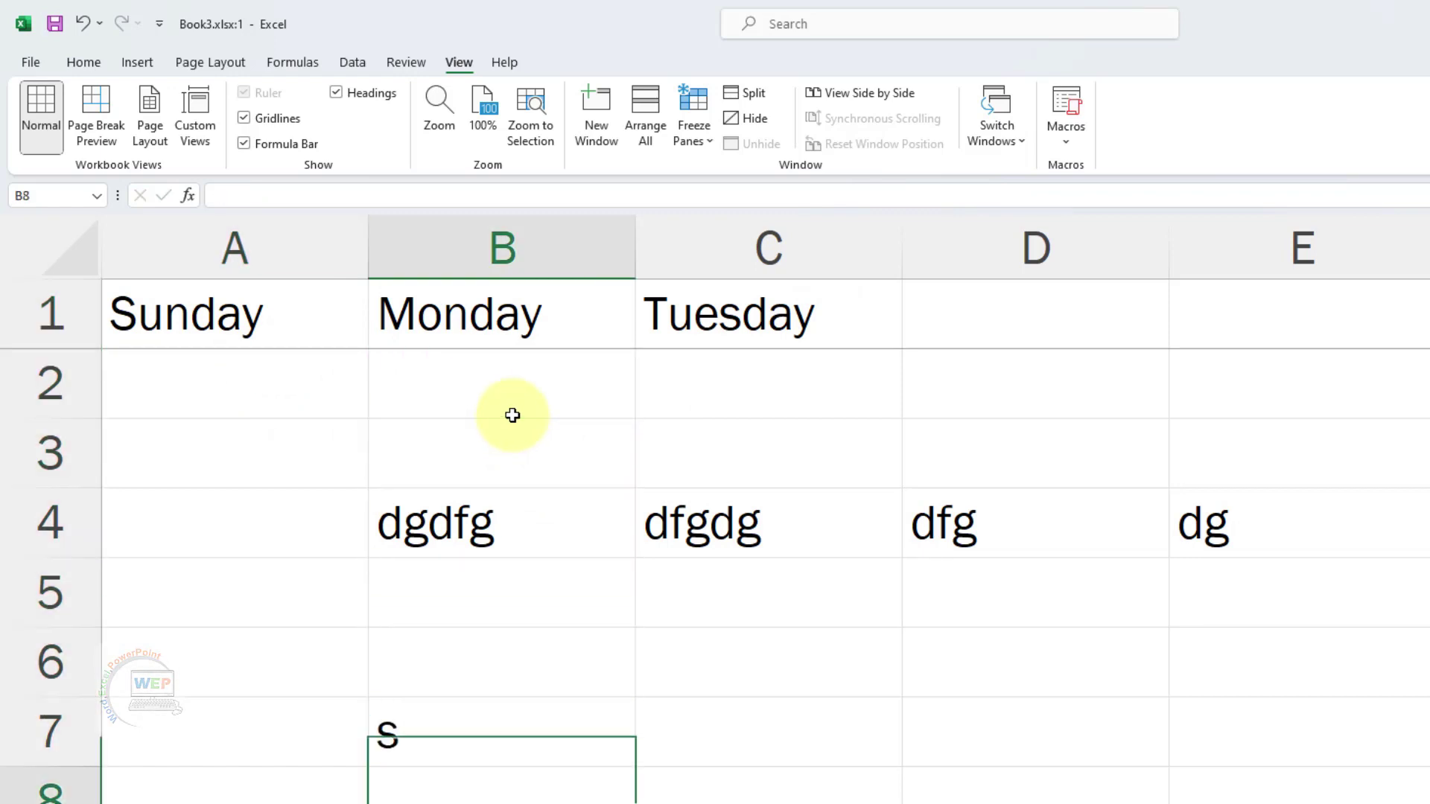
{"action": "key", "text": "Return"}
{"action": "key", "text": "Return"}
{"action": "type", "text": "f sd"}
{"action": "key", "text": "Return"}
{"action": "key", "text": "Return"}
{"action": "key", "text": "Return"}
{"action": "key", "text": "Return"}
{"action": "key", "text": "Return"}
{"action": "key", "text": "Return"}
{"action": "key", "text": "Return"}
{"action": "key", "text": "Return"}
{"action": "key", "text": "Return"}
{"action": "key", "text": "Return"}
{"action": "key", "text": "Return"}
{"action": "key", "text": "Return"}
{"action": "key", "text": "Return"}
{"action": "key", "text": "Return"}
{"action": "key", "text": "Return"}
{"action": "key", "text": "Return"}
{"action": "key", "text": "Return"}
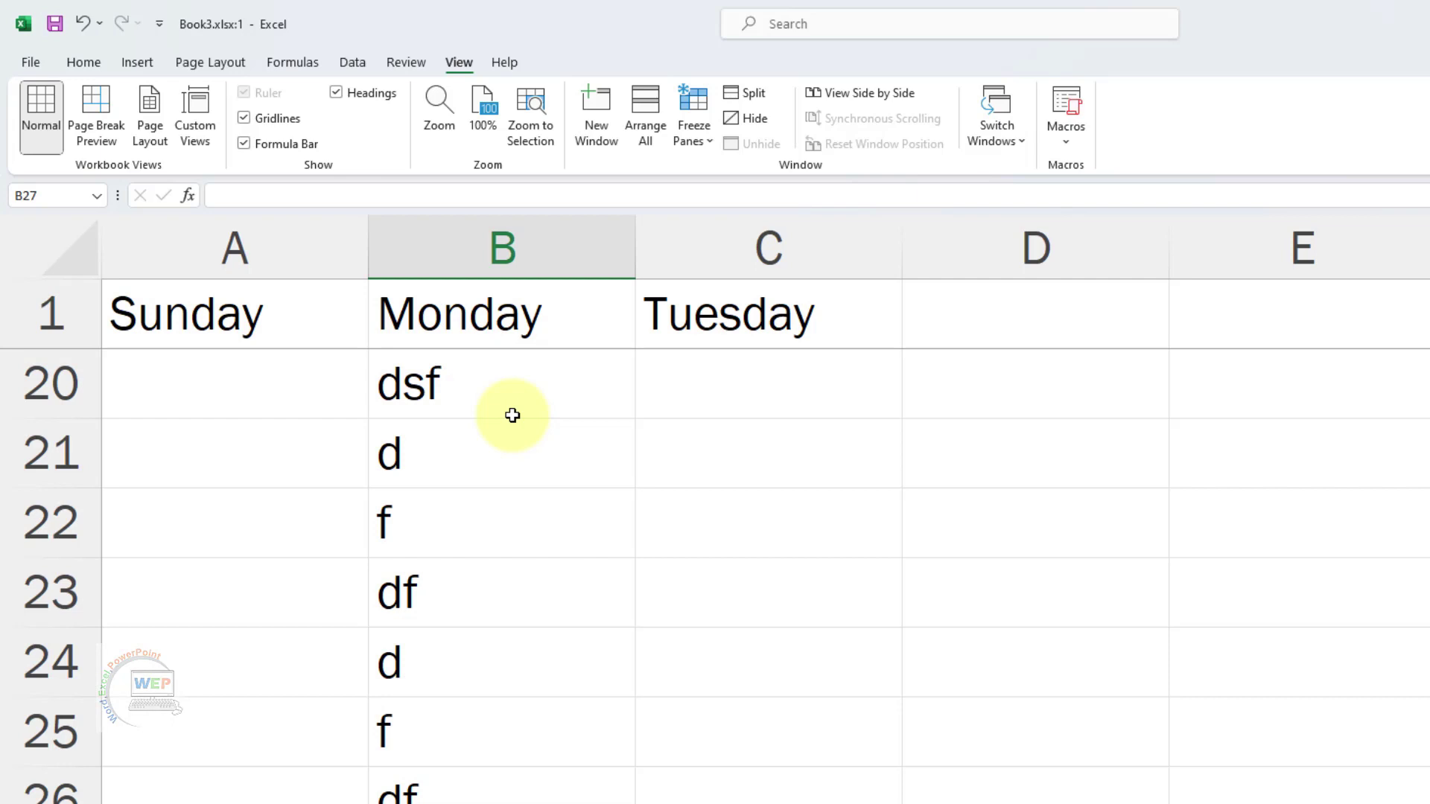
{"action": "key", "text": "Up"}
{"action": "key", "text": "Up"}
{"action": "key", "text": "Up"}
{"action": "key", "text": "Up"}
{"action": "key", "text": "Up"}
{"action": "key", "text": "Up"}
{"action": "key", "text": "Up"}
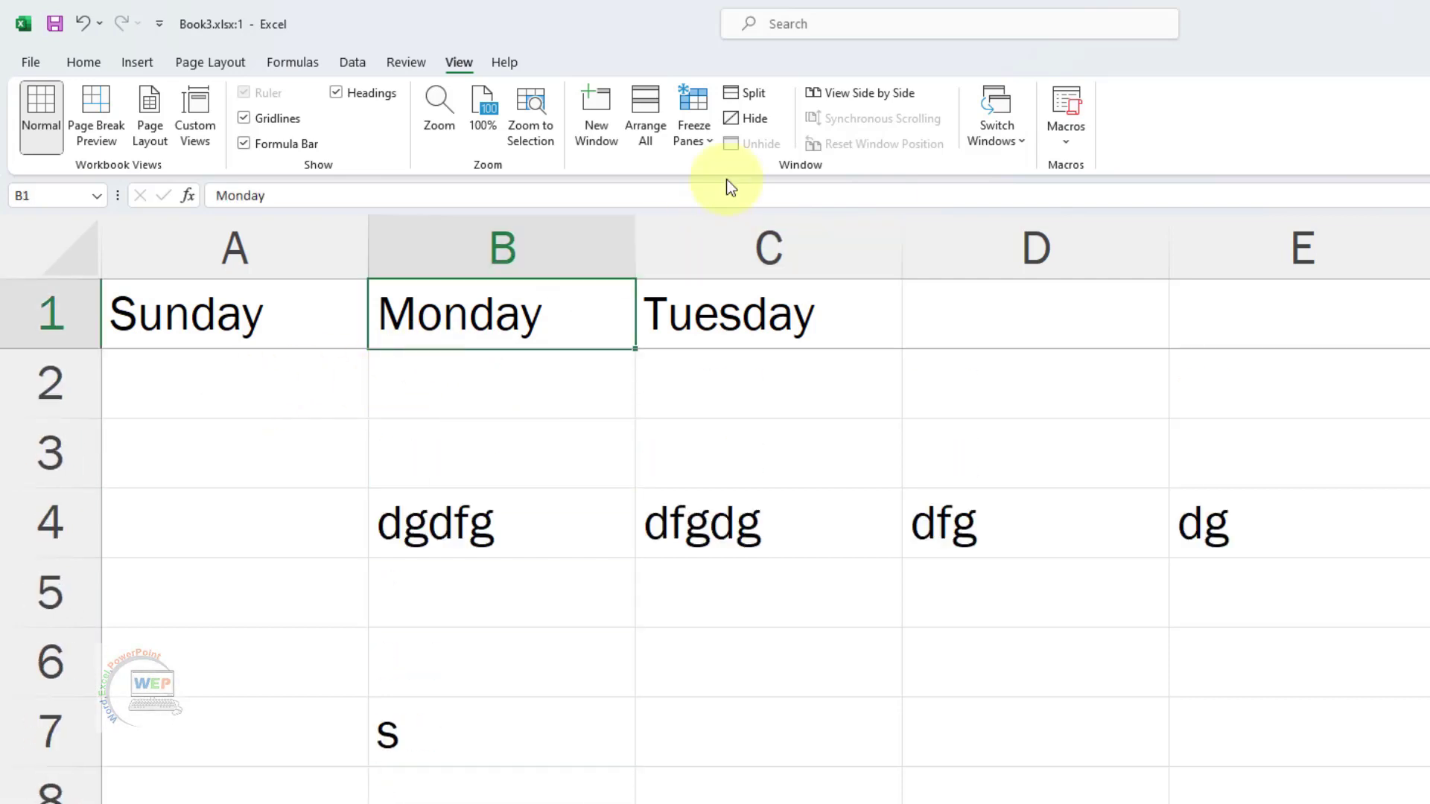
{"action": "left_click", "coordinate": [707, 147]}
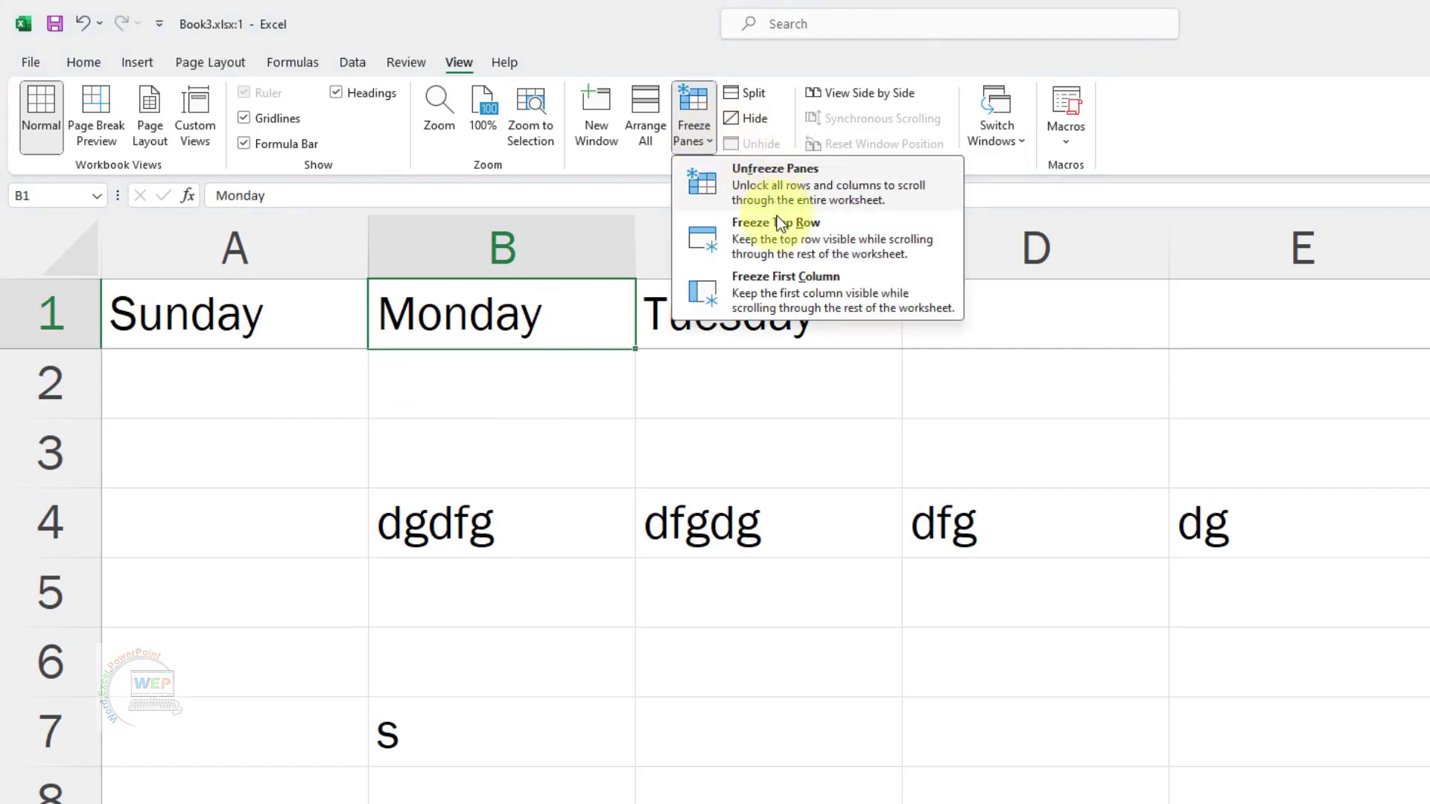
Step: Unfreeze the top row and freeze the first column instead
{"action": "left_click", "coordinate": [764, 185]}
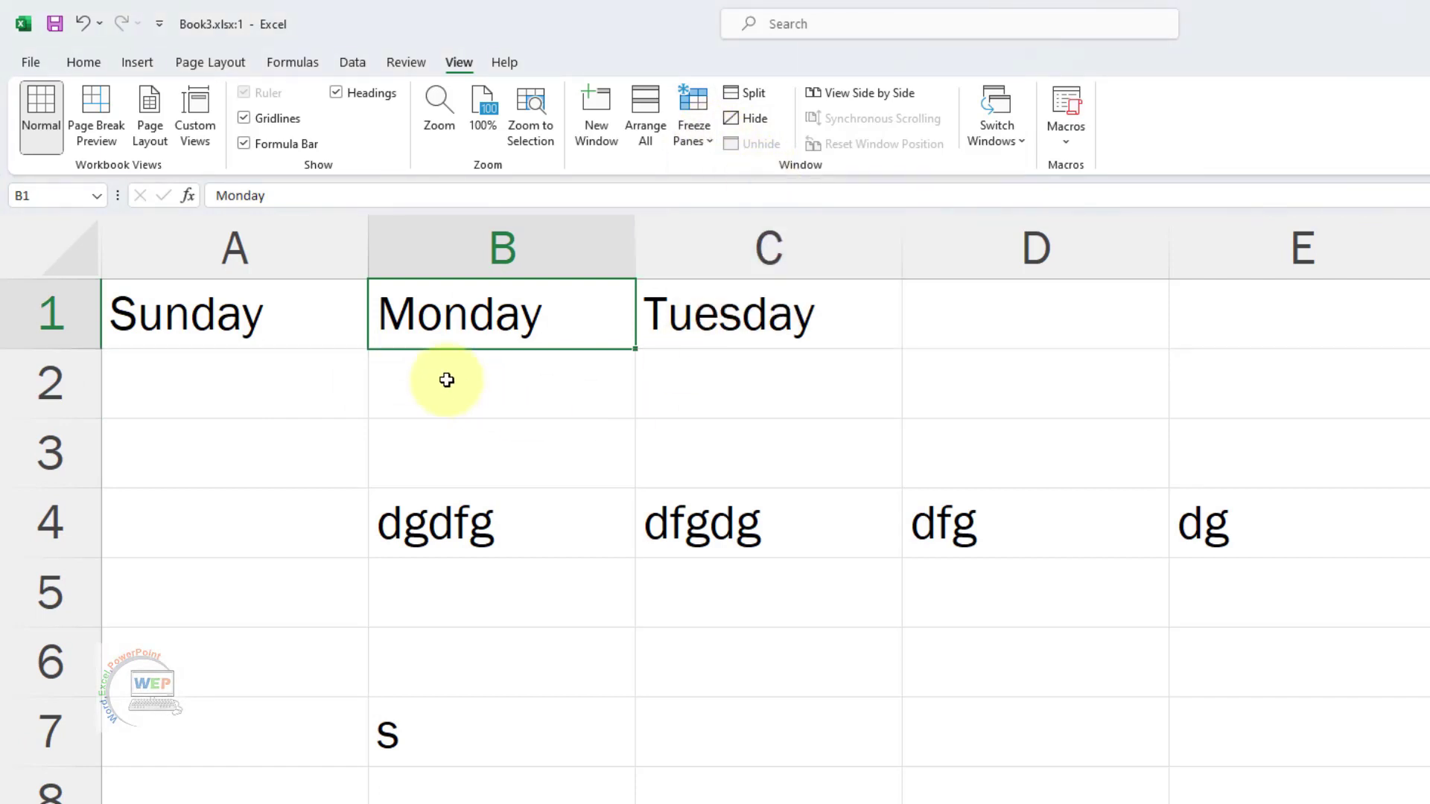
{"action": "left_click", "coordinate": [528, 467]}
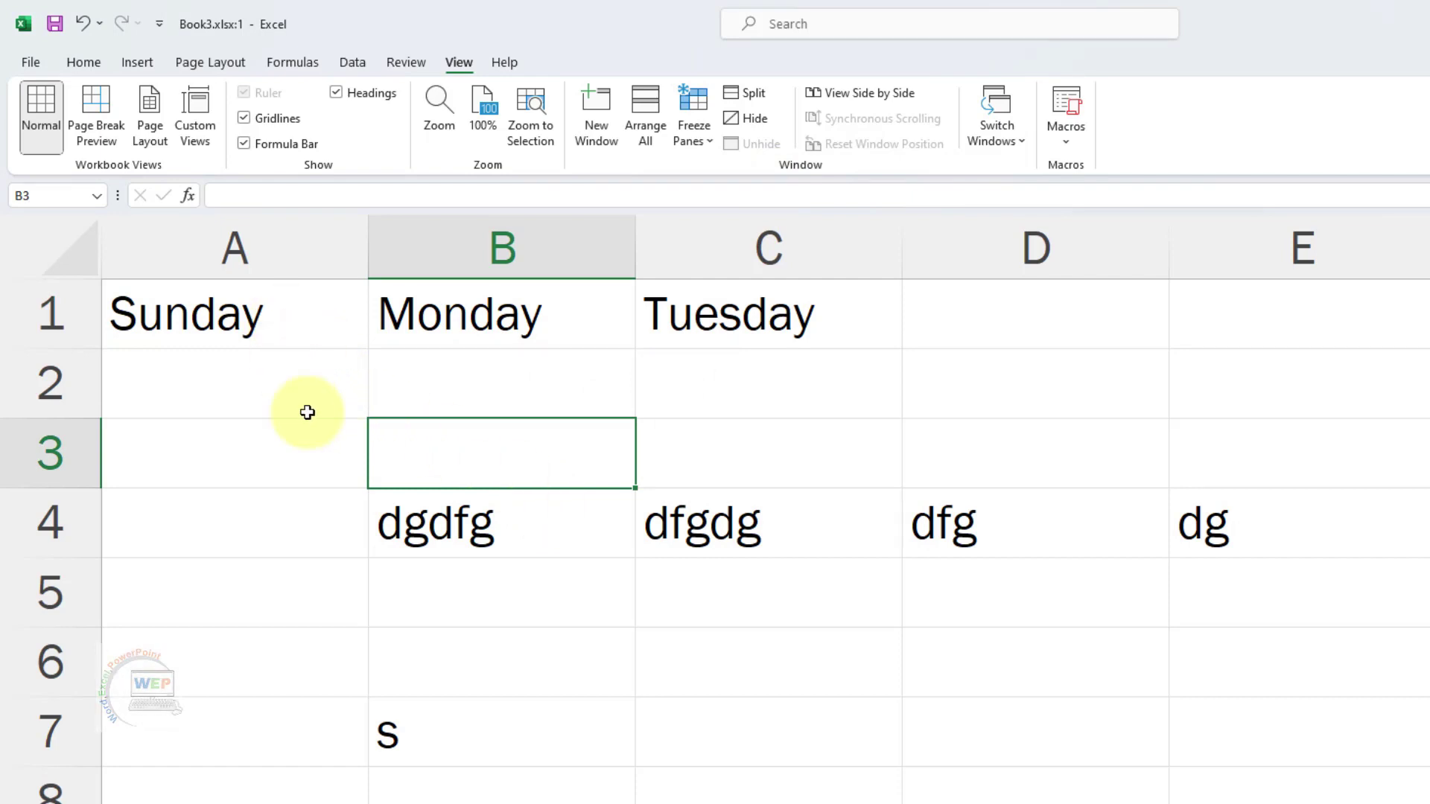
{"action": "left_click", "coordinate": [715, 140]}
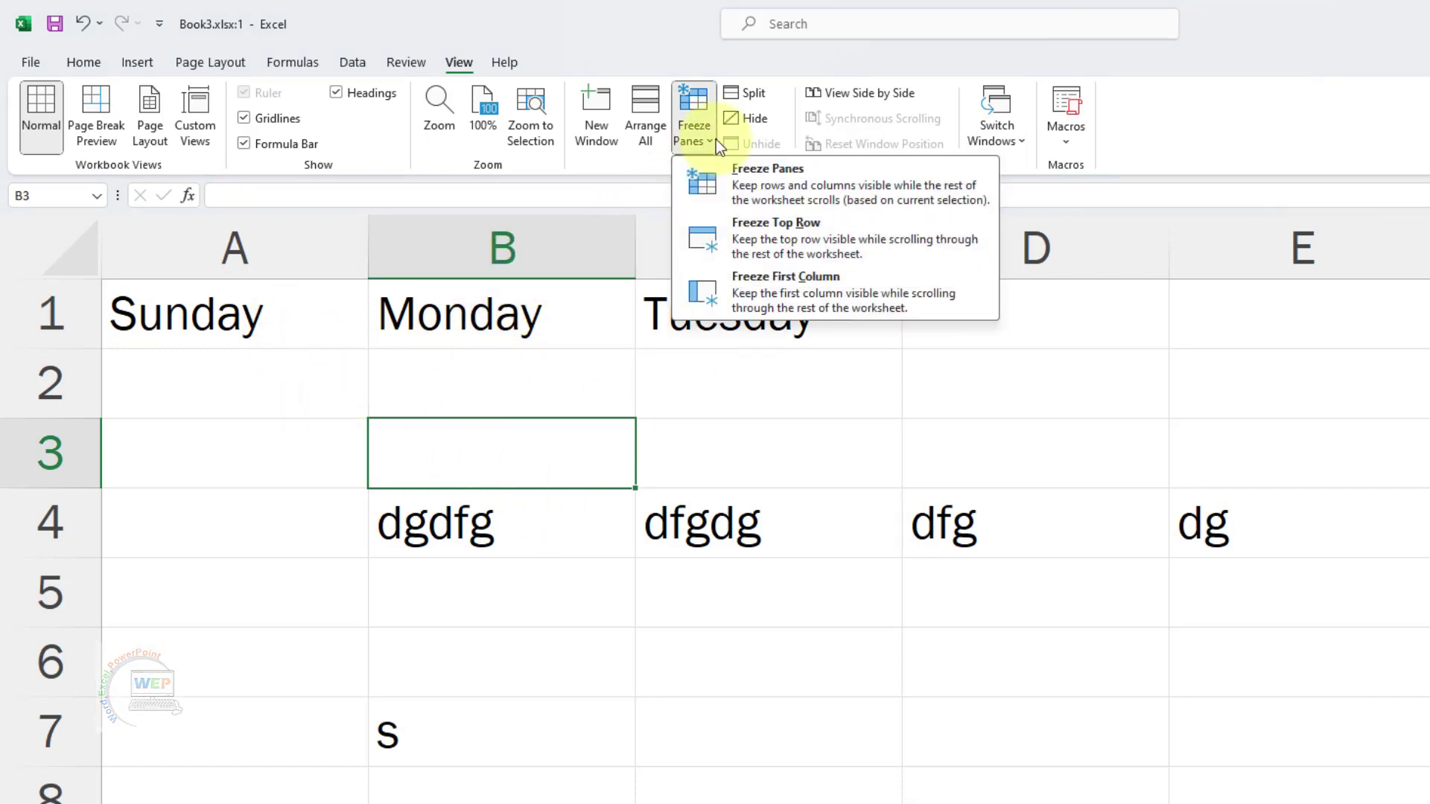
{"action": "left_click", "coordinate": [827, 302]}
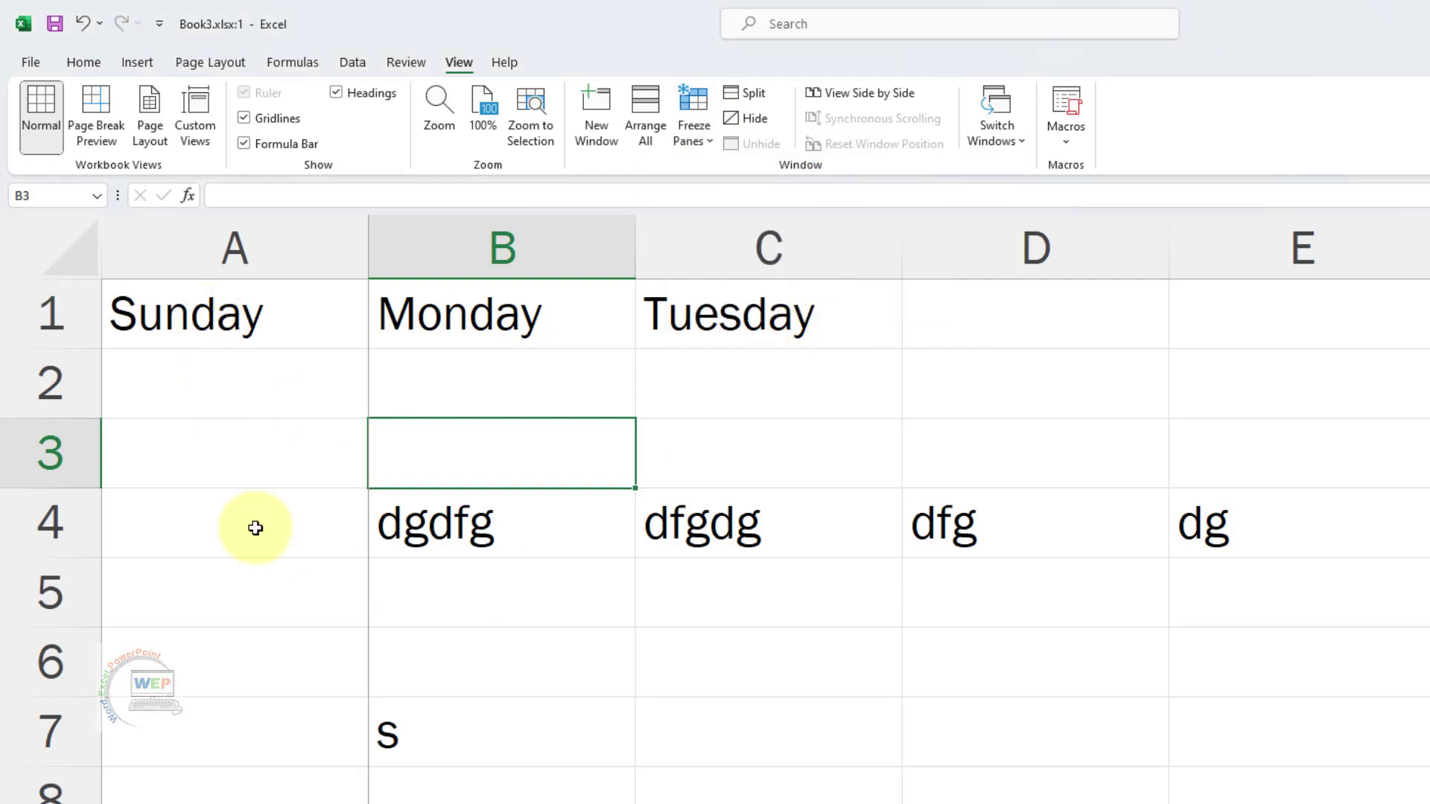
Step: Fill row 2 from C2 to S2 with filler text such as dfg, fgdf and fg
{"action": "left_click", "coordinate": [506, 383]}
{"action": "key", "text": "Tab"}
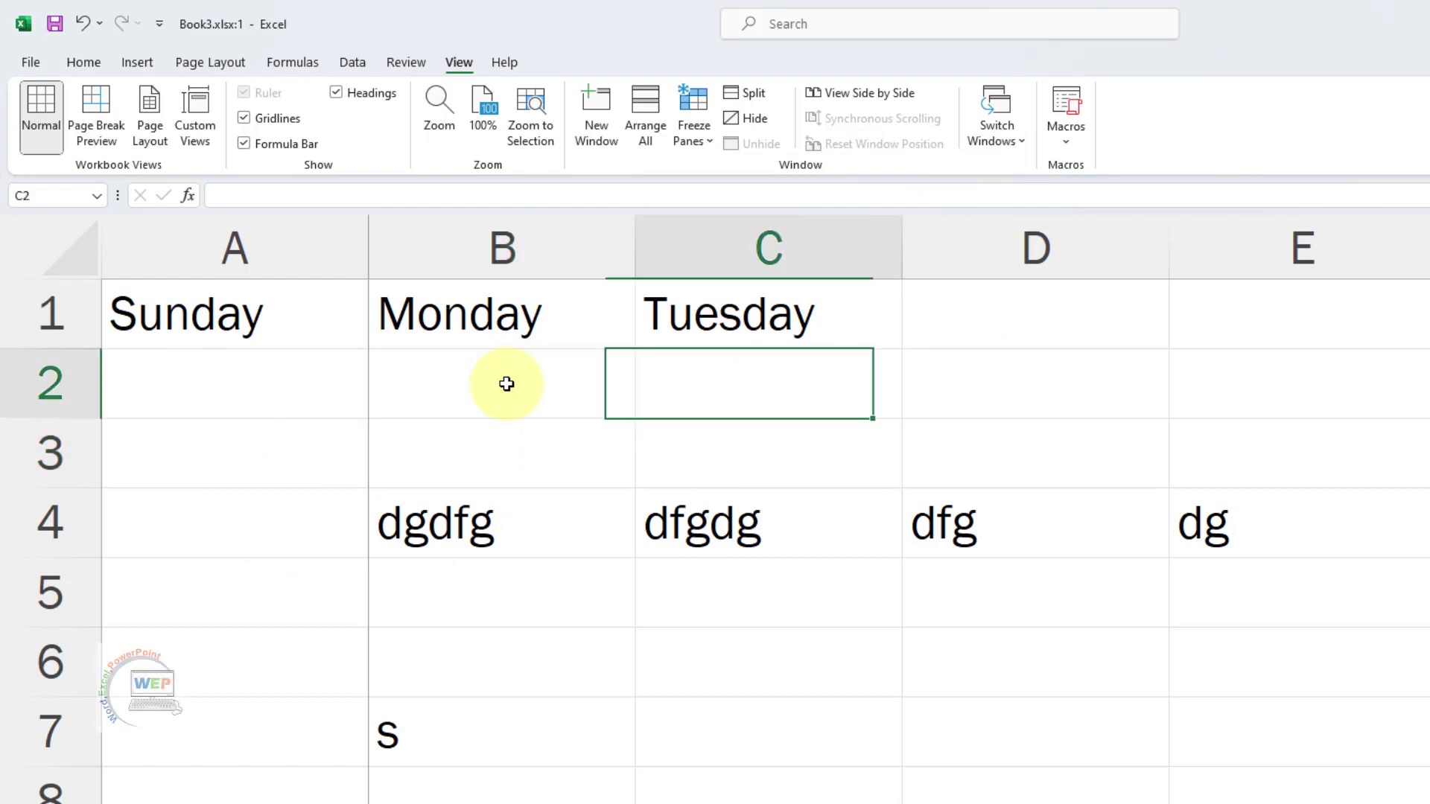
{"action": "type", "text": "dfg\tdfg\tfgdf\tg\tgf\tg\tfg\tfg\tfg\tfg\tfg\tg\tg\tfg\tfg\tfg\tfgg"}
{"action": "key", "text": "Tab"}
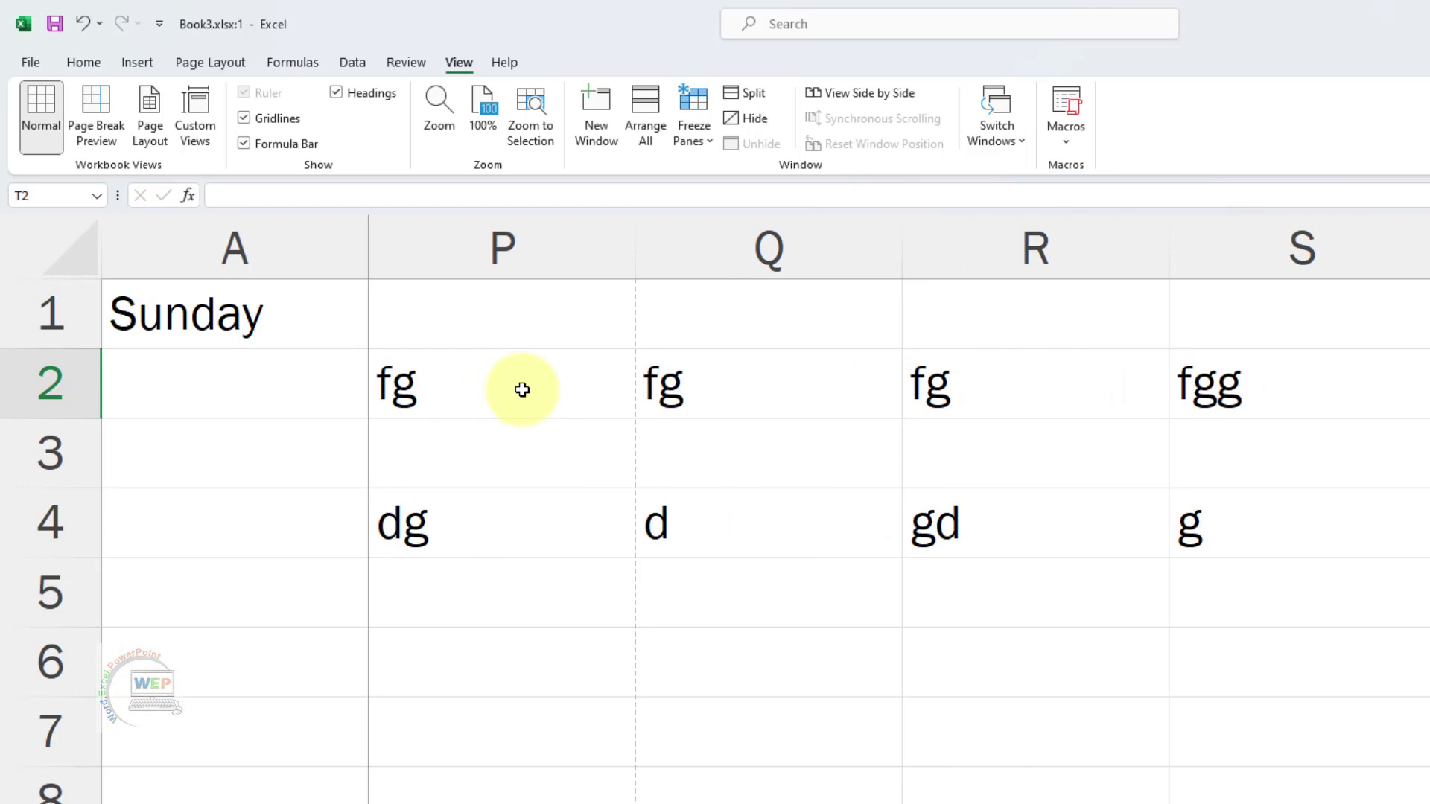
{"action": "key", "text": "Left"}
{"action": "key", "text": "Left"}
{"action": "key", "text": "Left"}
{"action": "key", "text": "Left"}
{"action": "key", "text": "Left"}
{"action": "key", "text": "Left"}
{"action": "key", "text": "Left"}
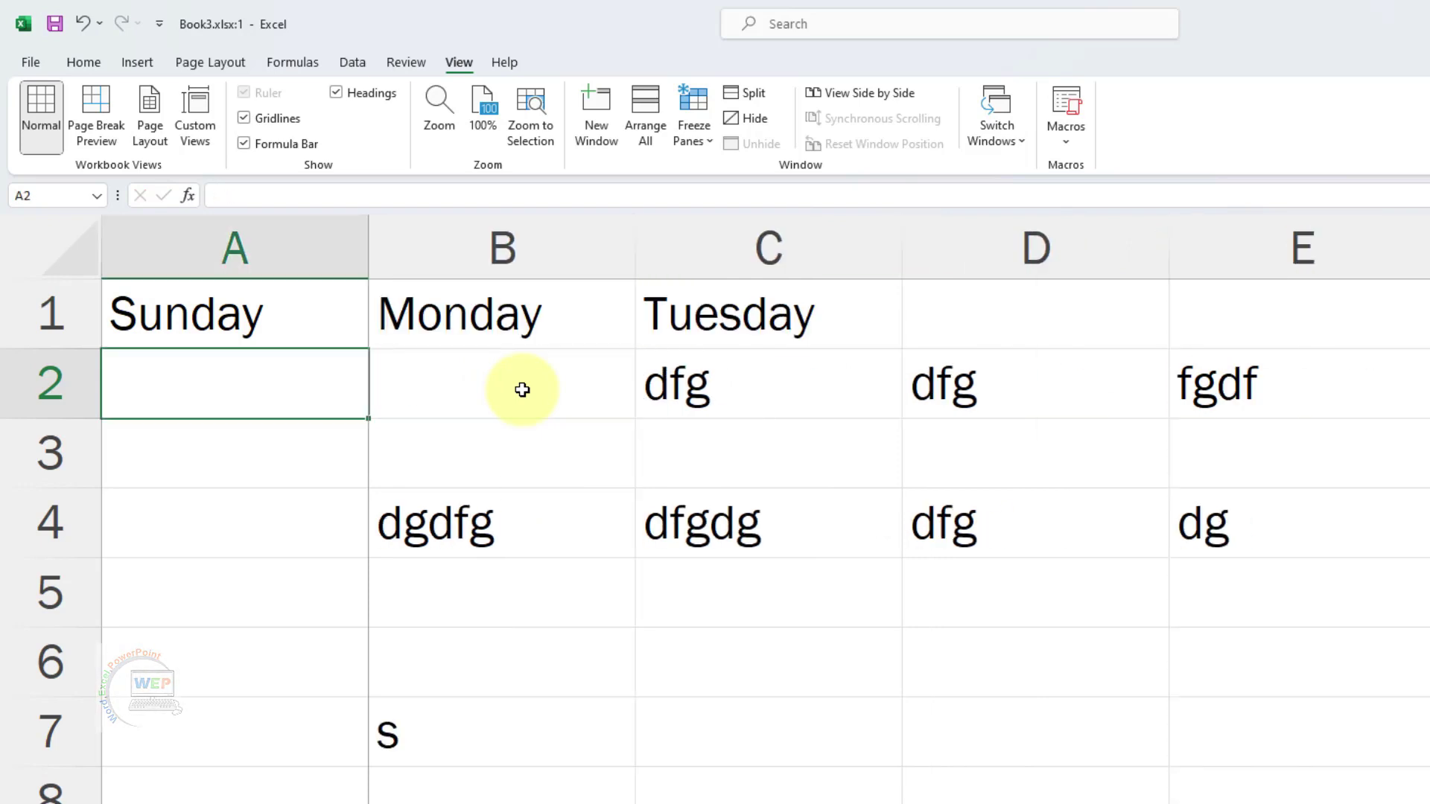
Step: Unfreeze Panes to release column A, then scroll down and select cell A5
{"action": "left_click", "coordinate": [713, 143]}
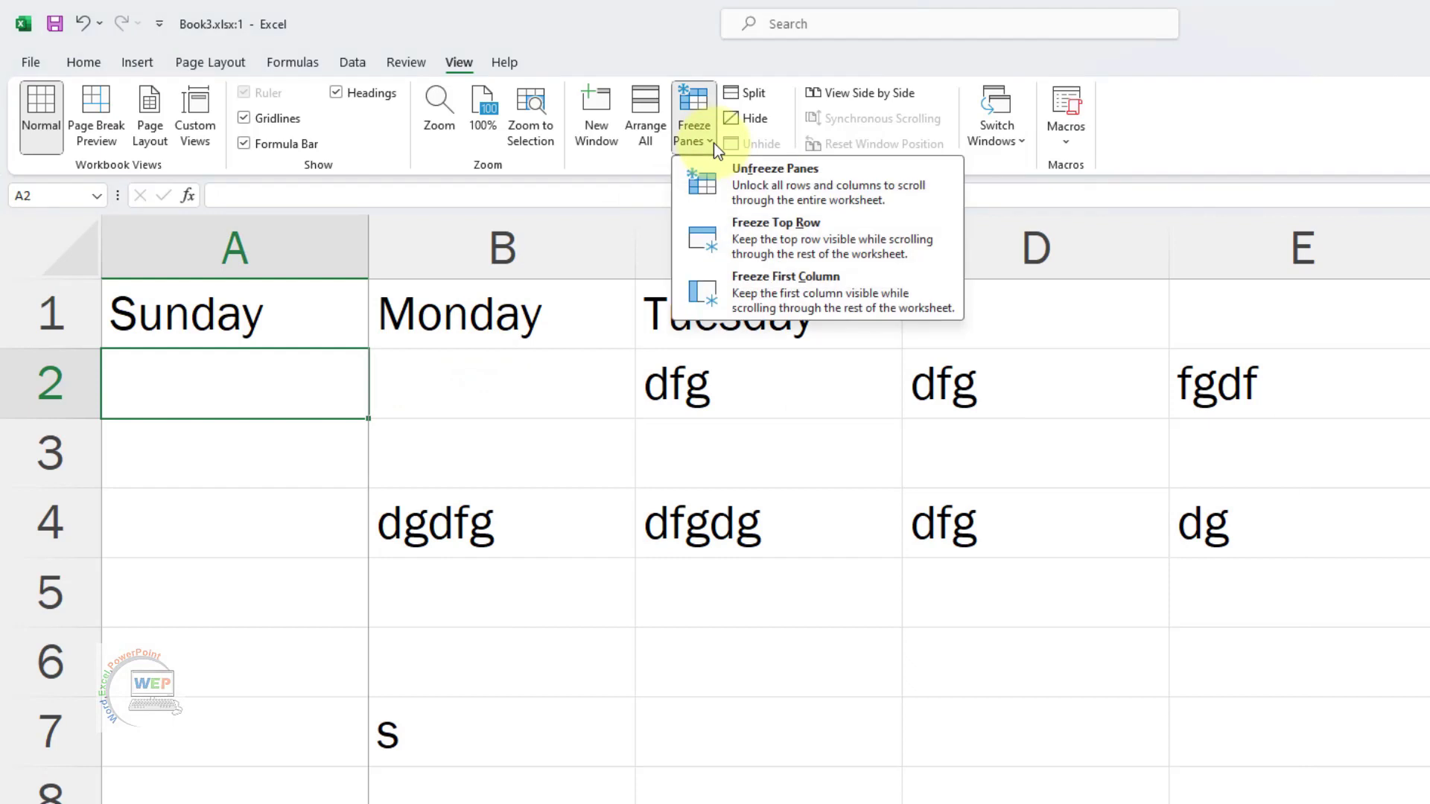
{"action": "left_click", "coordinate": [803, 191]}
{"action": "left_click", "coordinate": [468, 492]}
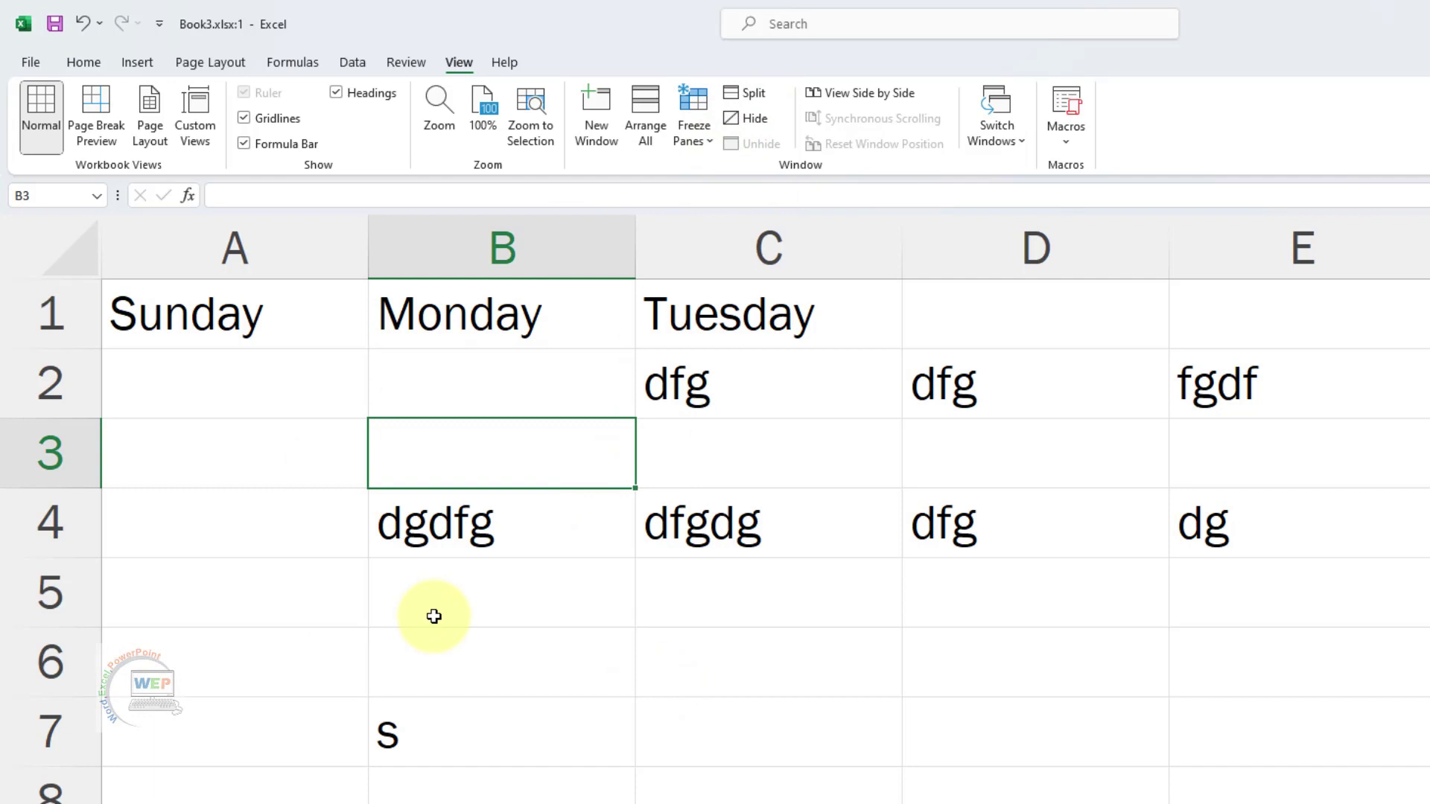
{"action": "scroll", "coordinate": [434, 615], "scroll_direction": "down", "scroll_amount": 1}
{"action": "left_click", "coordinate": [243, 537]}
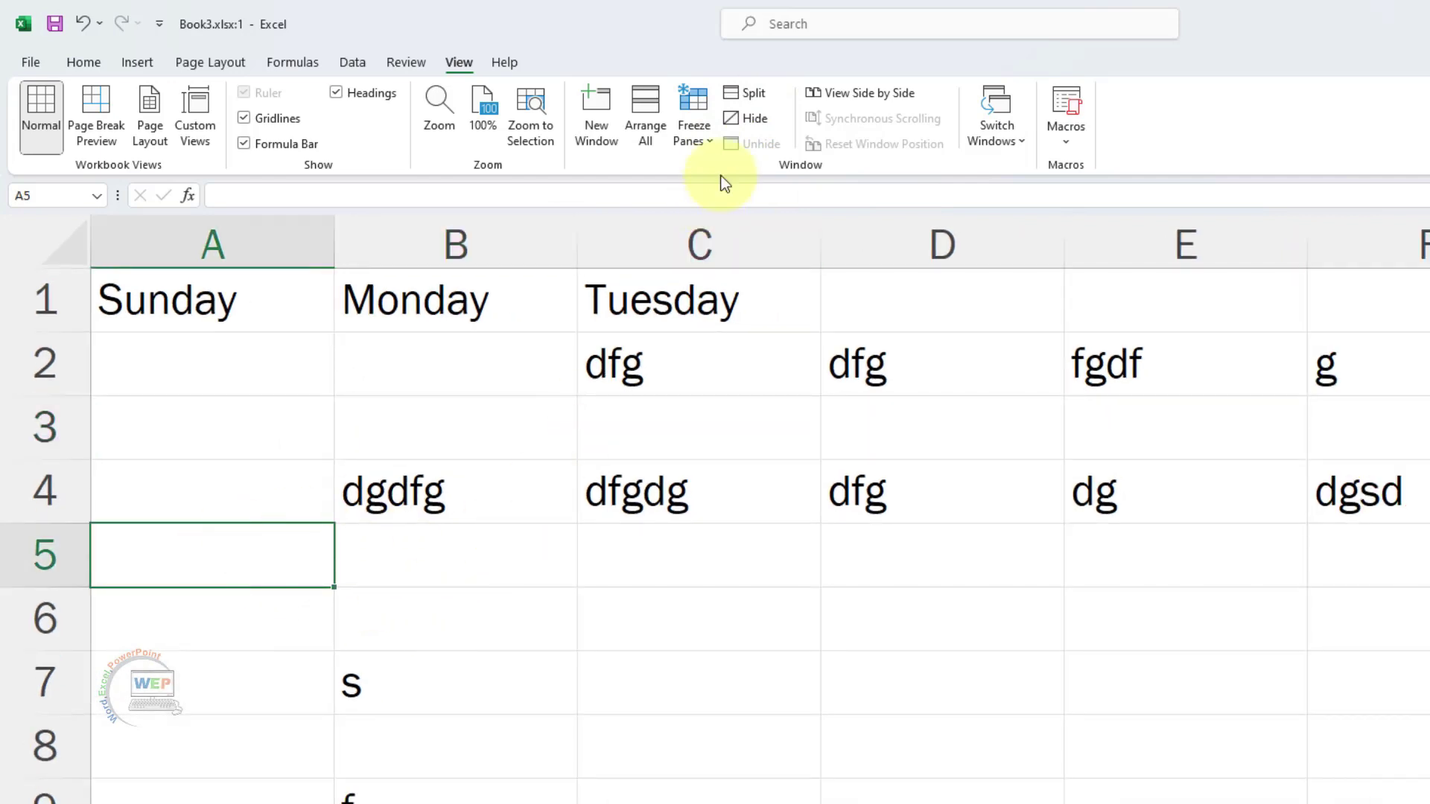
Step: Split the sheet below row 5, enter 'sdf' in column B, and select C23 in the lower pane
{"action": "mouse_move", "coordinate": [475, 526]}
{"action": "left_mouse_down"}
{"action": "mouse_move", "coordinate": [467, 714]}
{"action": "mouse_move", "coordinate": [466, 360]}
{"action": "mouse_move", "coordinate": [483, 589]}
{"action": "left_mouse_up"}
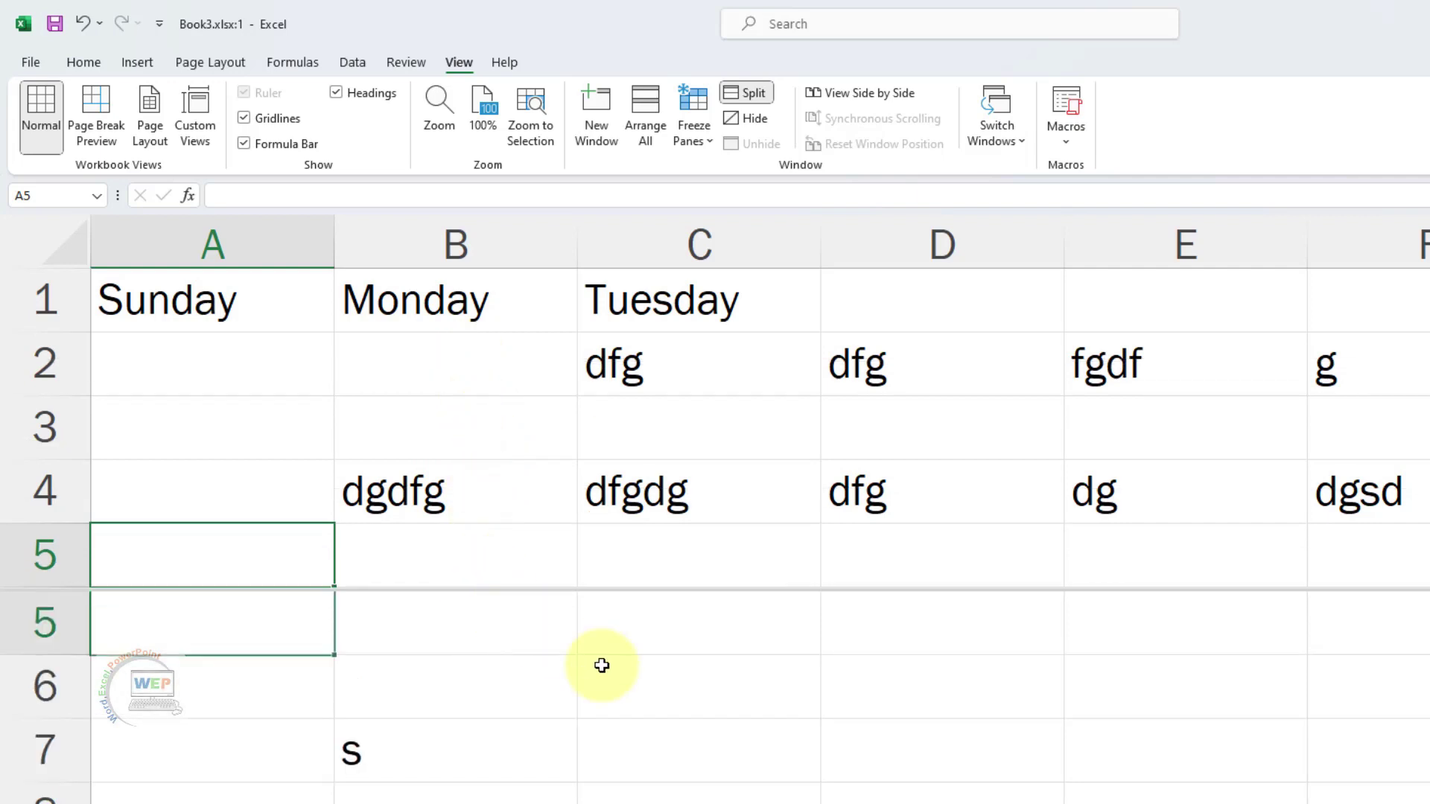
{"action": "left_click", "coordinate": [475, 636]}
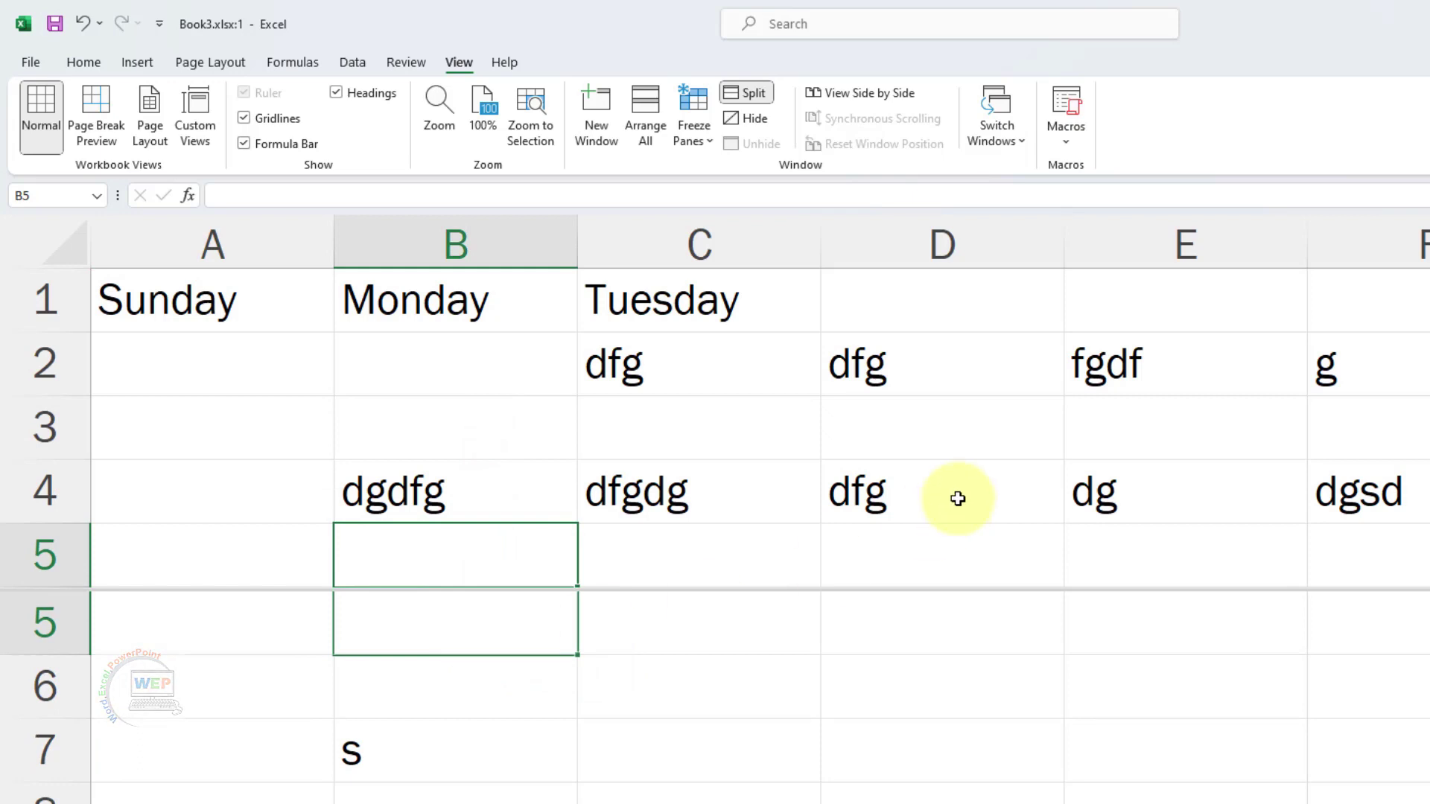
{"action": "key", "text": "Down"}
{"action": "key", "text": "Down"}
{"action": "key", "text": "Down"}
{"action": "key", "text": "Down"}
{"action": "key", "text": "Down"}
{"action": "key", "text": "Down"}
{"action": "type", "text": "sdf"}
{"action": "key", "text": "Down"}
{"action": "key", "text": "Down"}
{"action": "key", "text": "Down"}
{"action": "key", "text": "Down"}
{"action": "key", "text": "Down"}
{"action": "key", "text": "Down"}
{"action": "key", "text": "Down"}
{"action": "key", "text": "Down"}
{"action": "key", "text": "Down"}
{"action": "key", "text": "Down"}
{"action": "key", "text": "Down"}
{"action": "key", "text": "Down"}
{"action": "key", "text": "Down"}
{"action": "key", "text": "Down"}
{"action": "key", "text": "Down"}
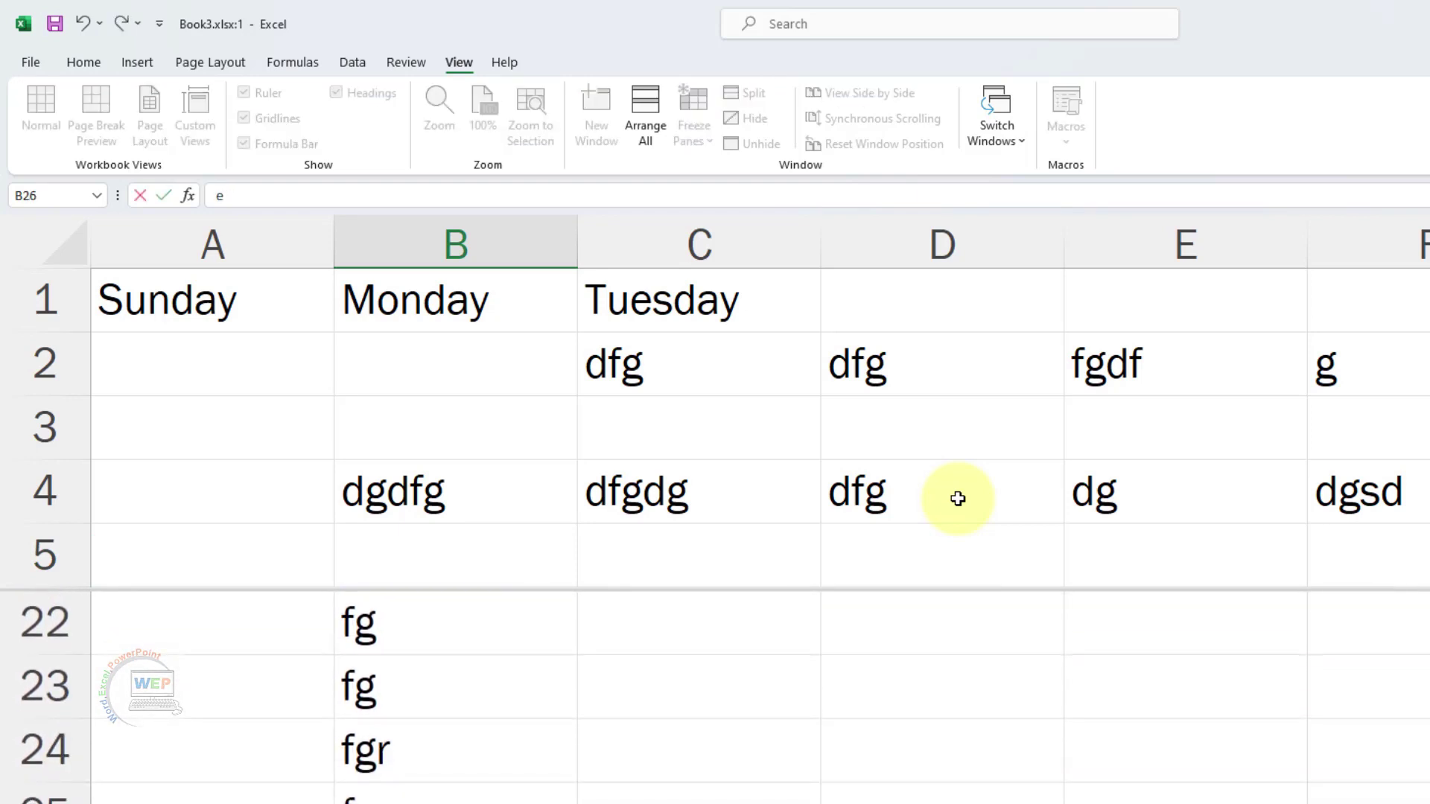
{"action": "left_click", "coordinate": [731, 673]}
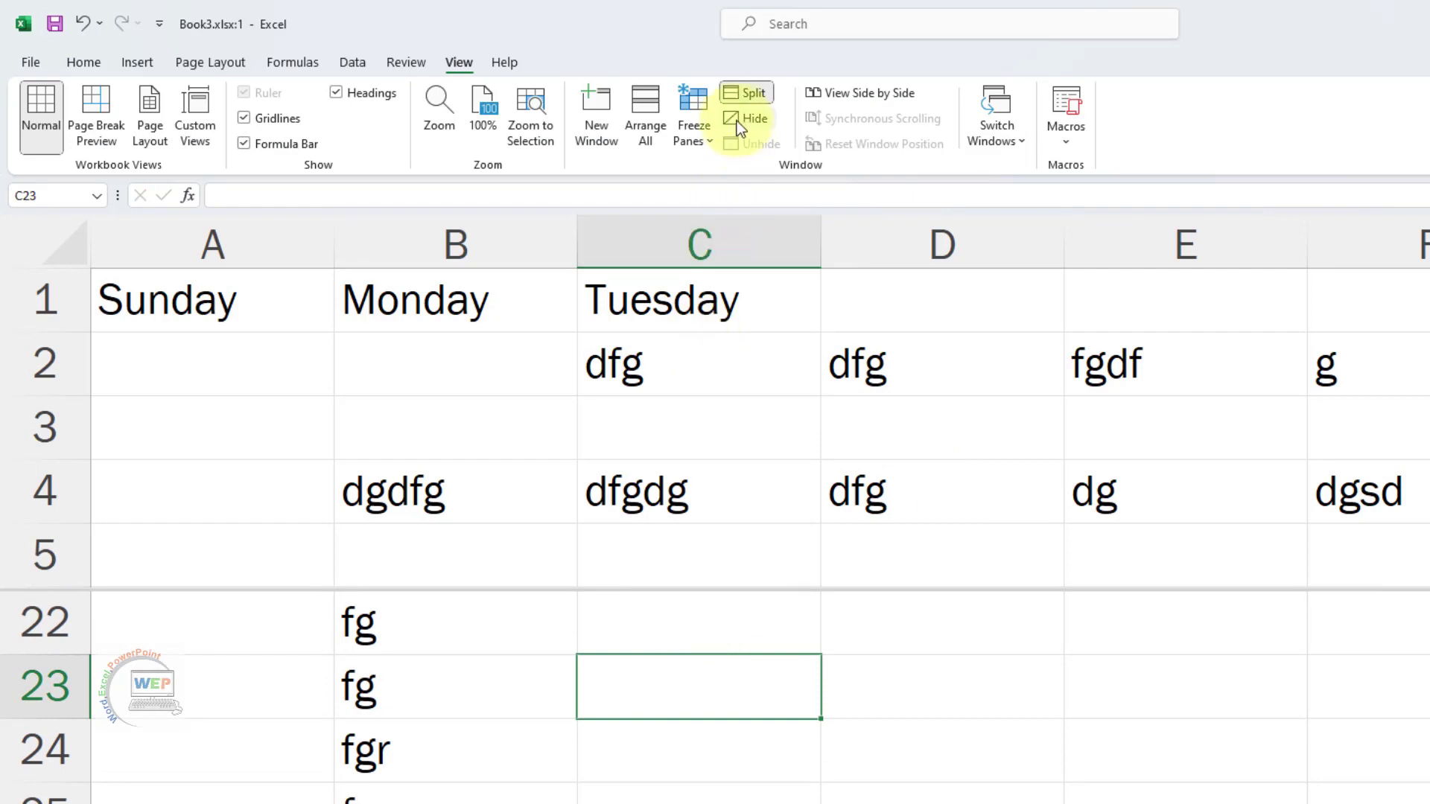
Step: Remove the pane split, hide the Book3.xlsx:1 window, then unhide it
{"action": "left_click", "coordinate": [745, 93]}
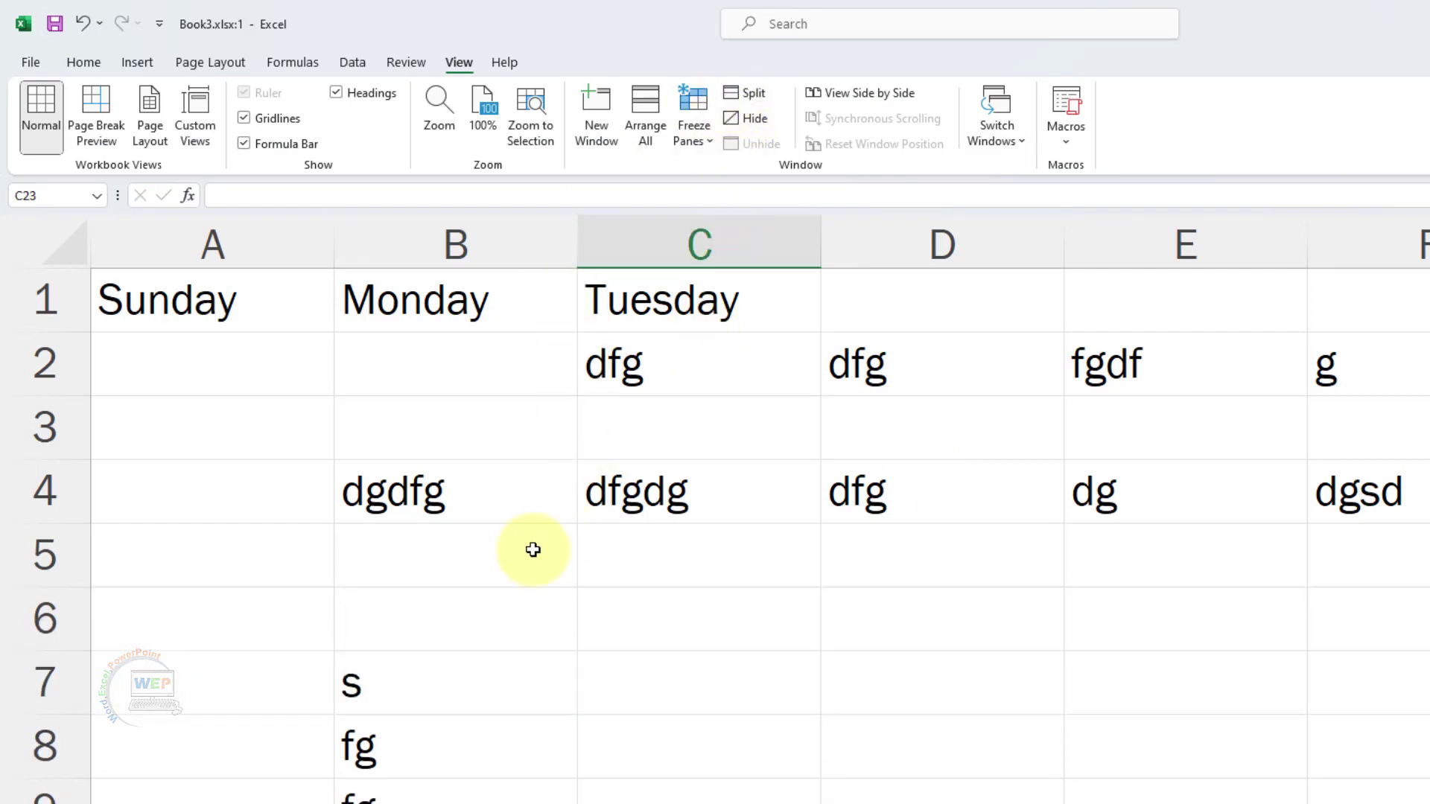
{"action": "left_click", "coordinate": [747, 128]}
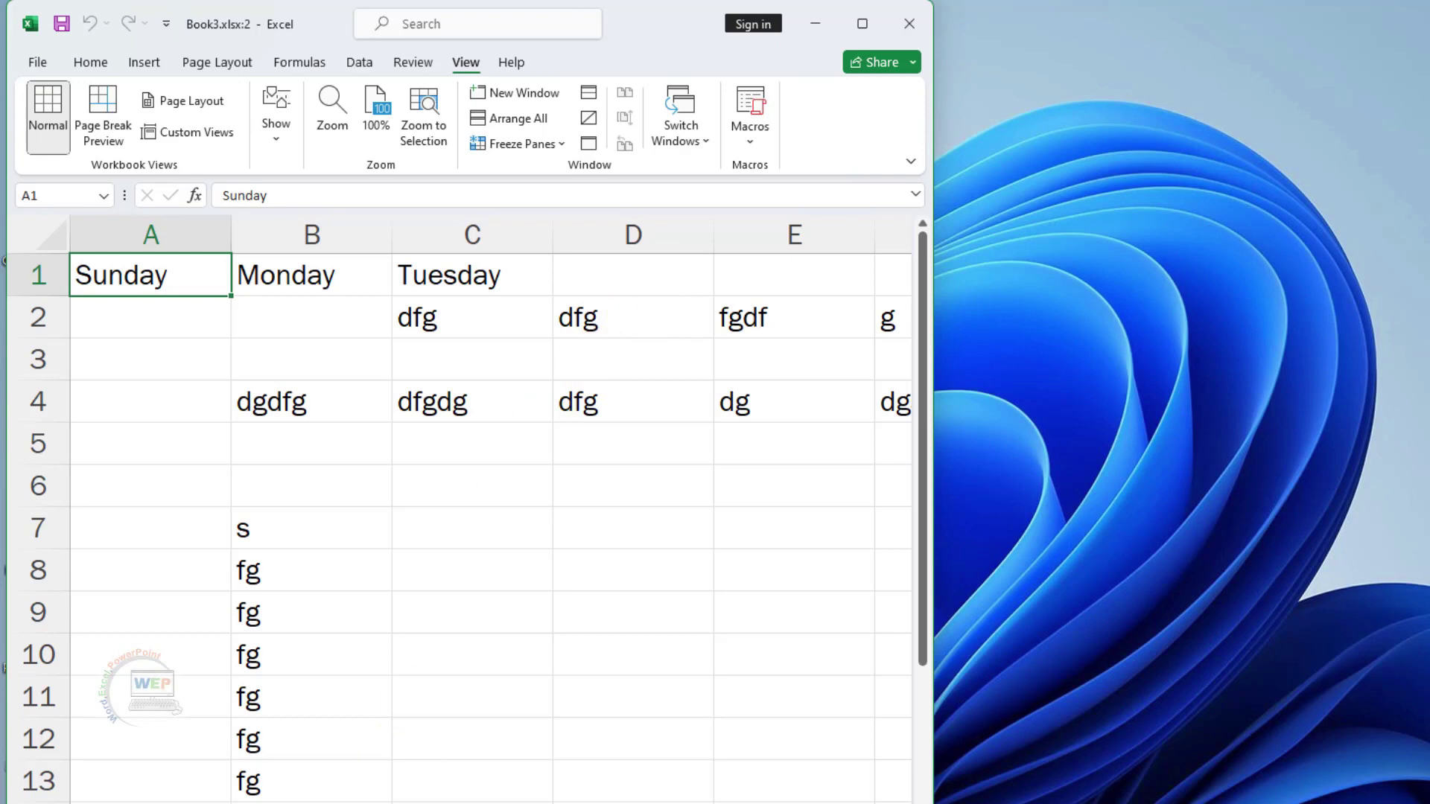
{"action": "left_click", "coordinate": [863, 23]}
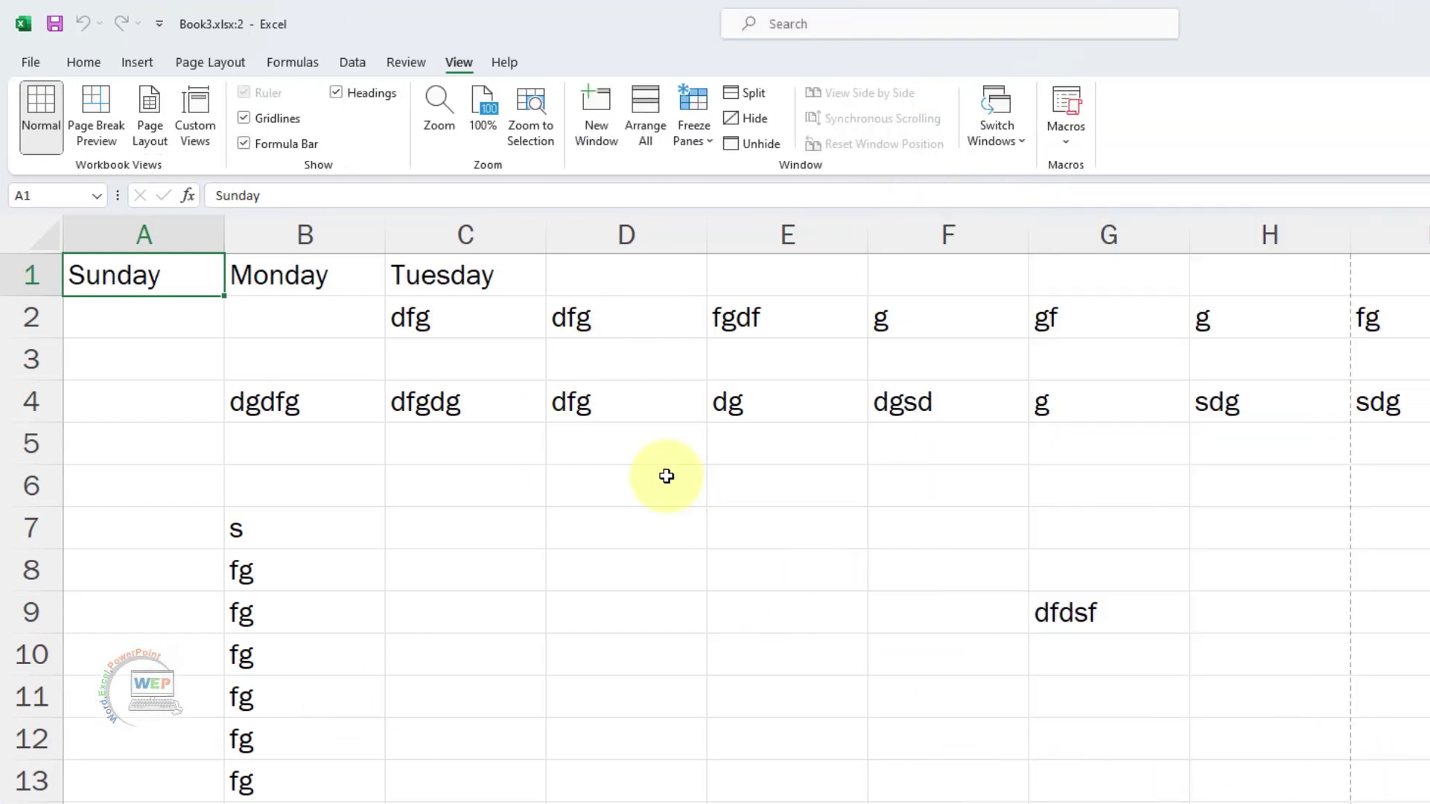
{"action": "left_click", "coordinate": [758, 156]}
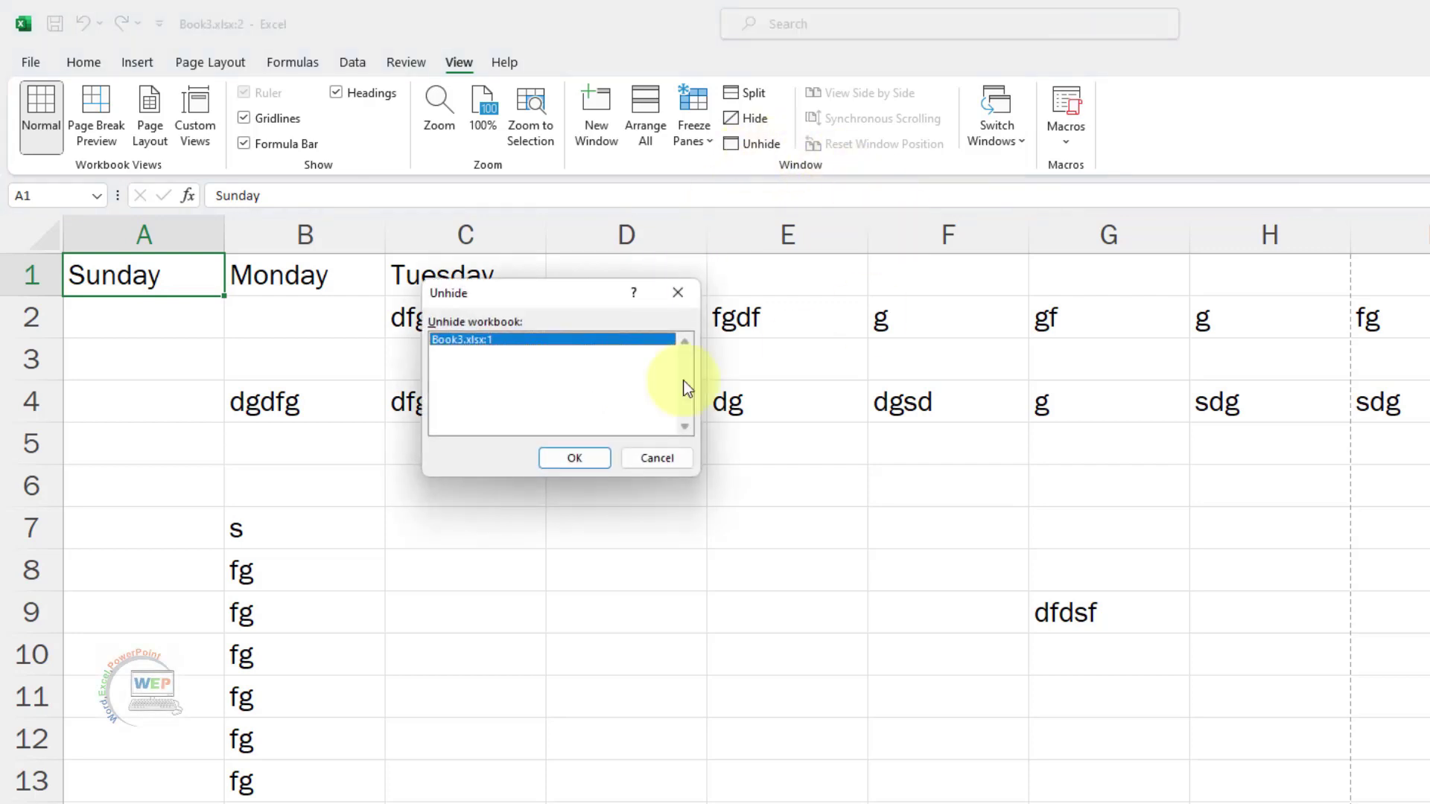
{"action": "left_click", "coordinate": [574, 458]}
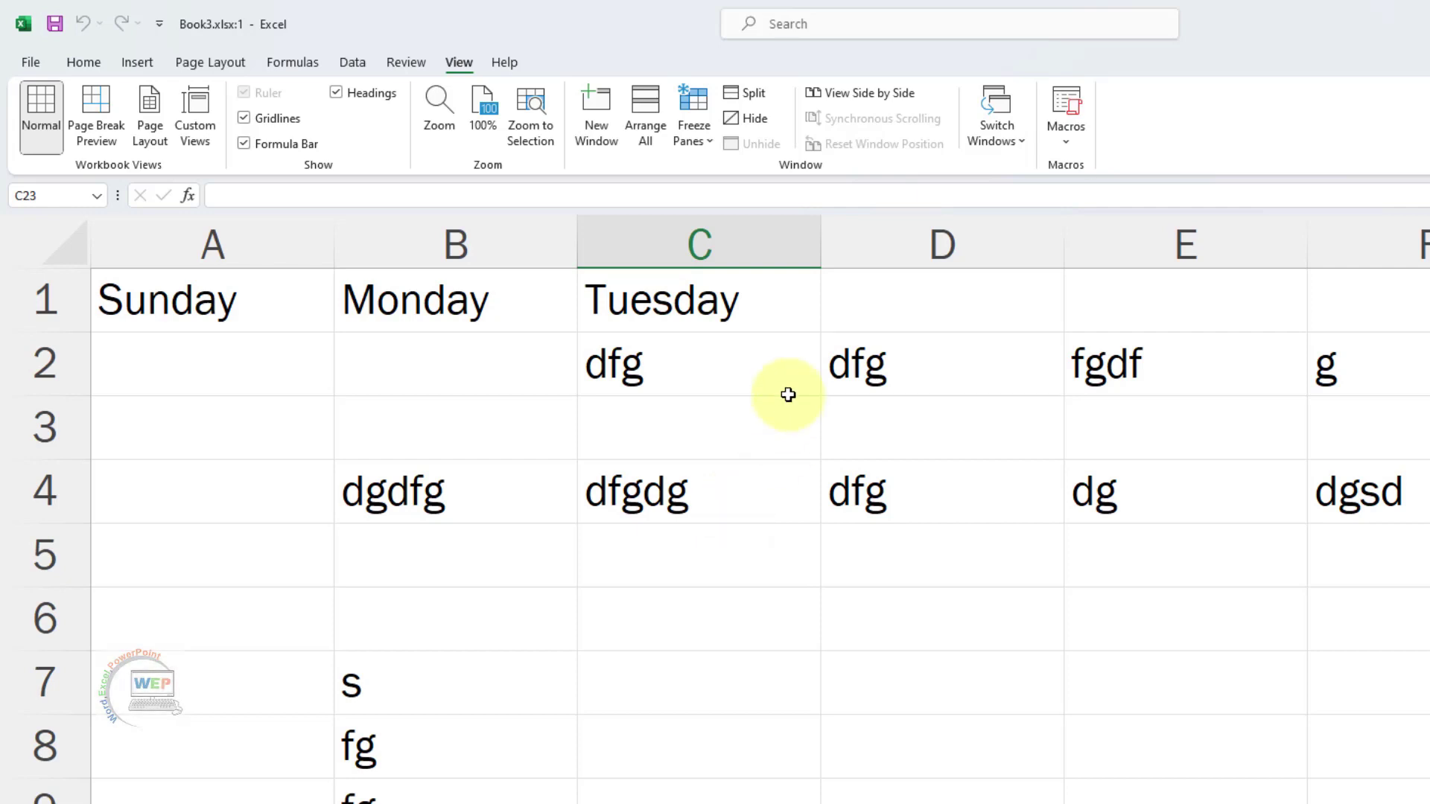
{"action": "left_click", "coordinate": [747, 376]}
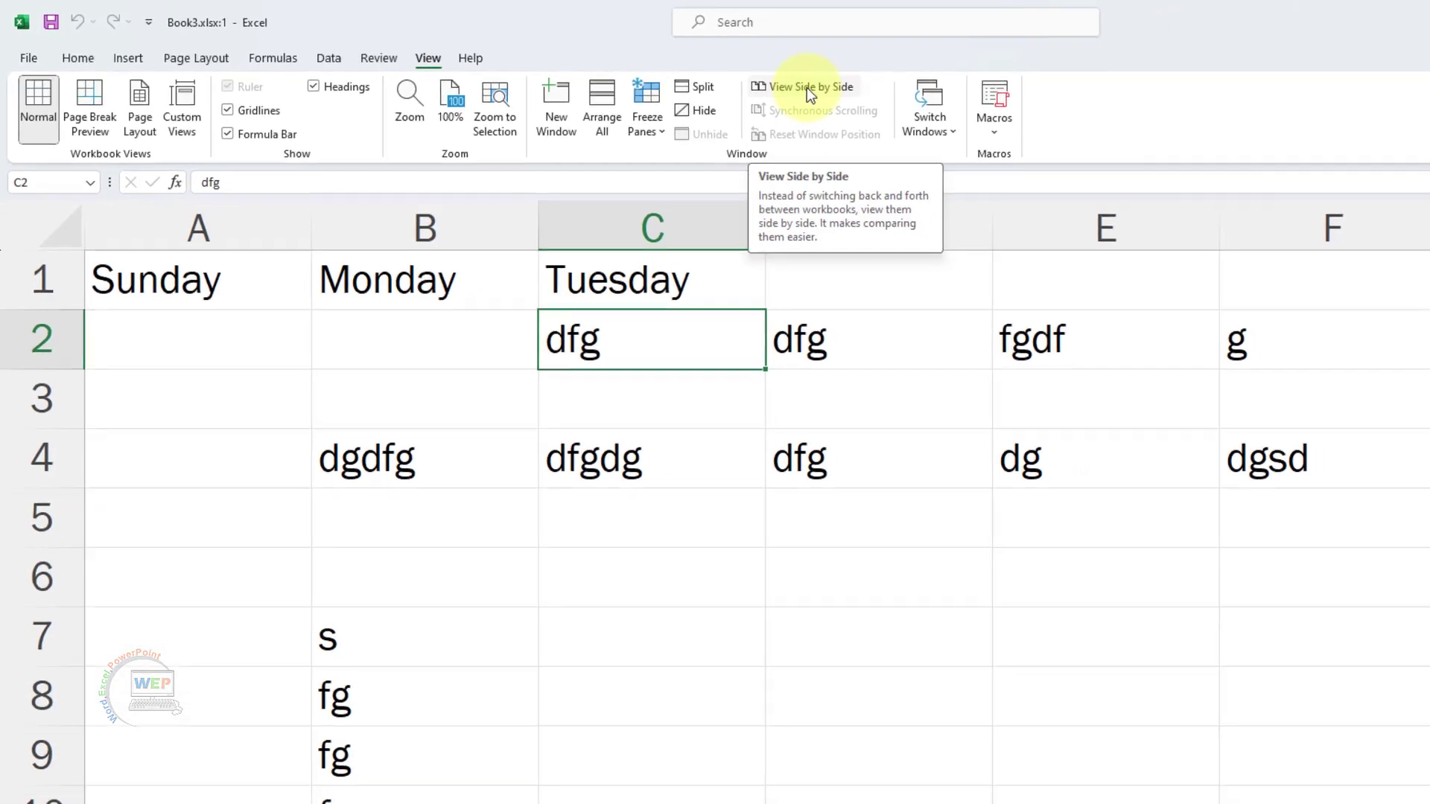
Step: Toggle View Side by Side off, select D5 and scroll, then turn it back on
{"action": "left_click", "coordinate": [807, 88]}
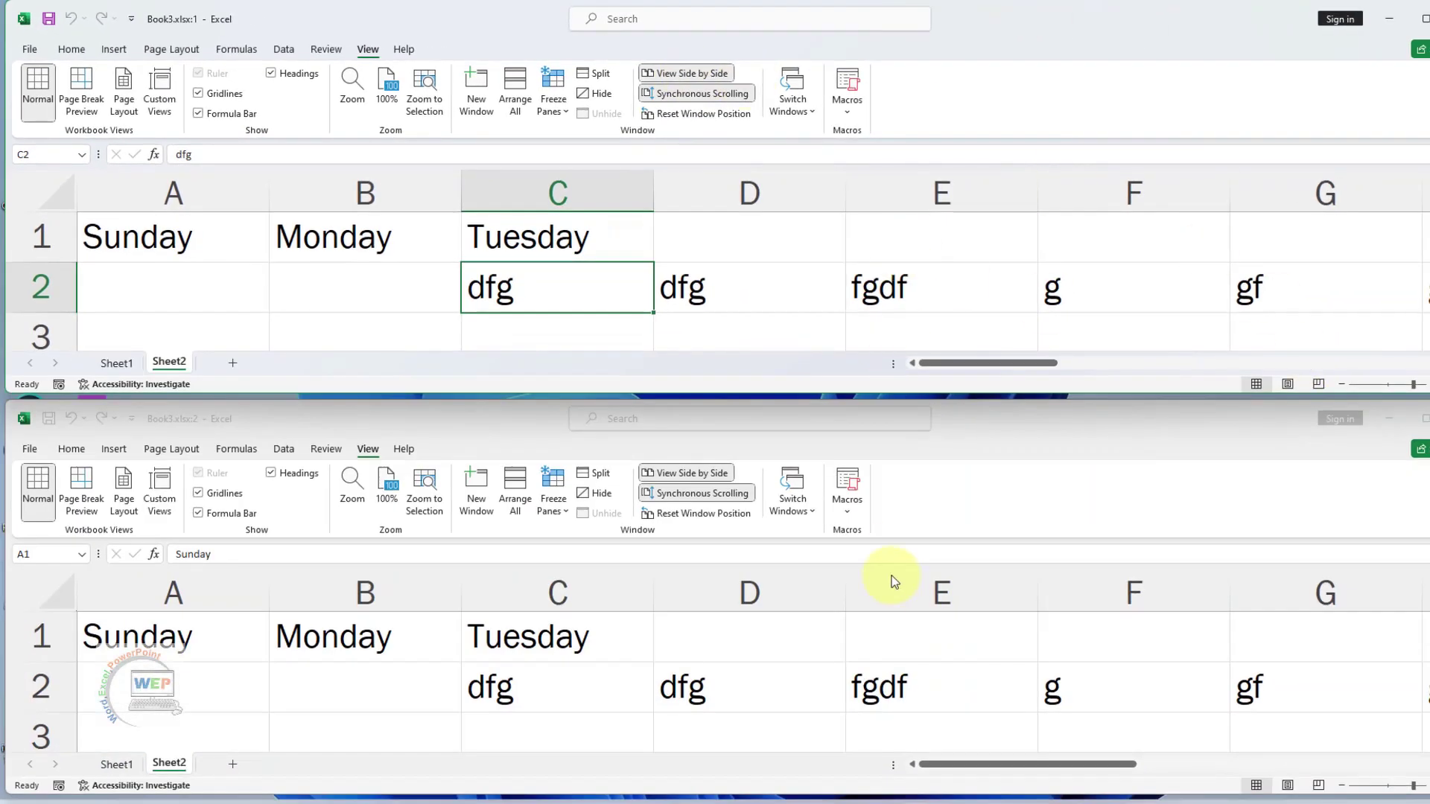
{"action": "left_click", "coordinate": [707, 76]}
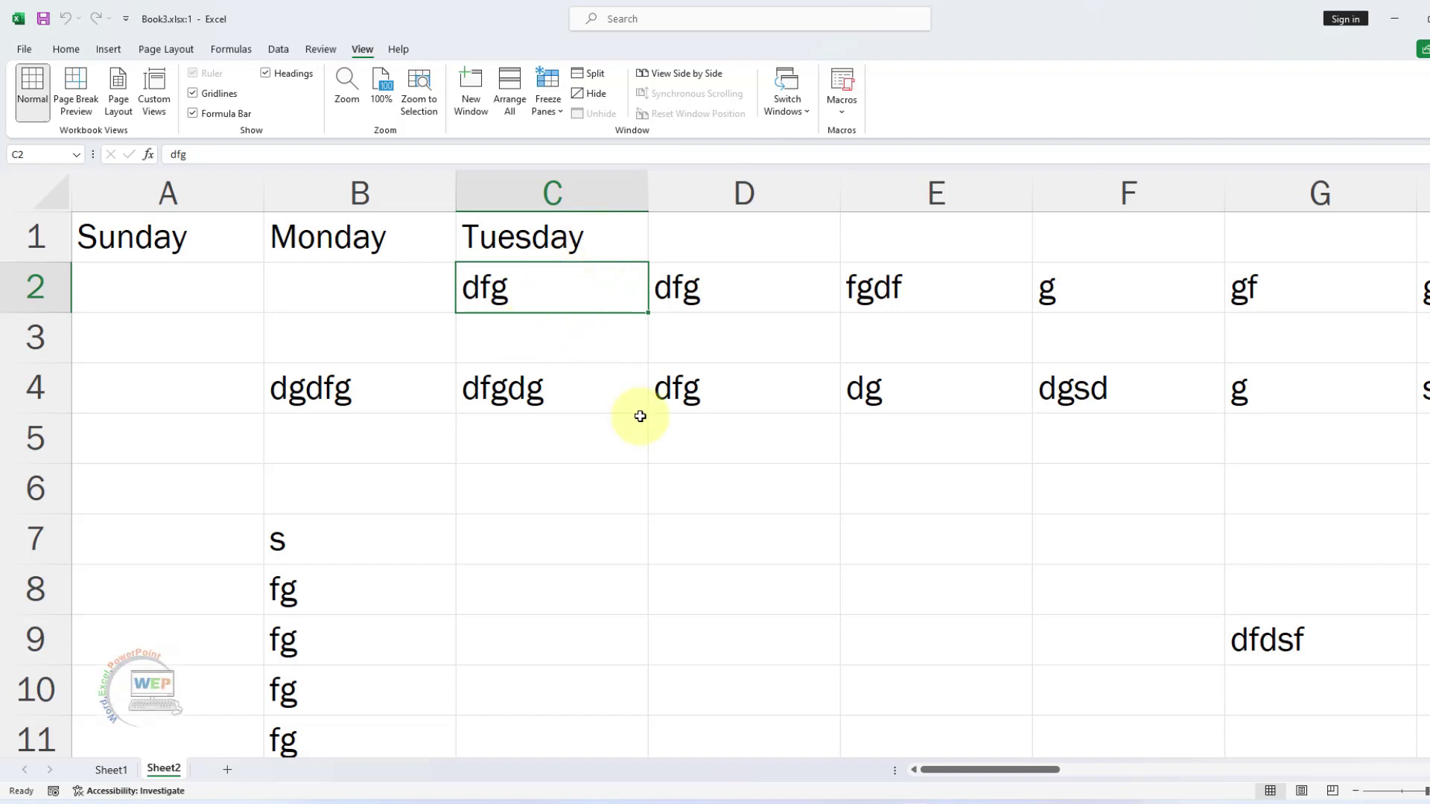
{"action": "left_click", "coordinate": [665, 238]}
{"action": "left_click", "coordinate": [678, 415]}
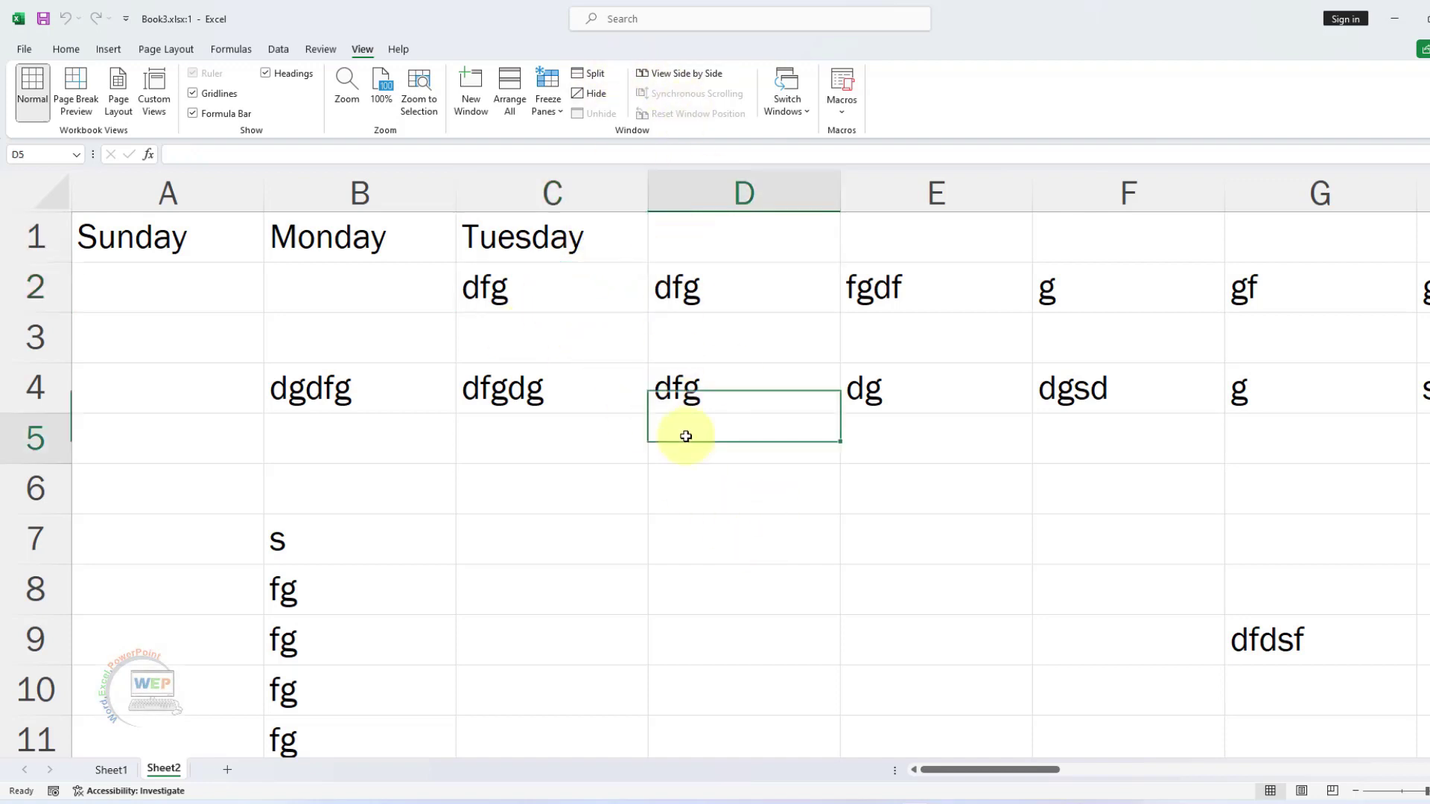
{"action": "scroll", "coordinate": [676, 421], "scroll_direction": "down", "scroll_amount": 2}
{"action": "scroll", "coordinate": [676, 421], "scroll_direction": "down", "scroll_amount": 1}
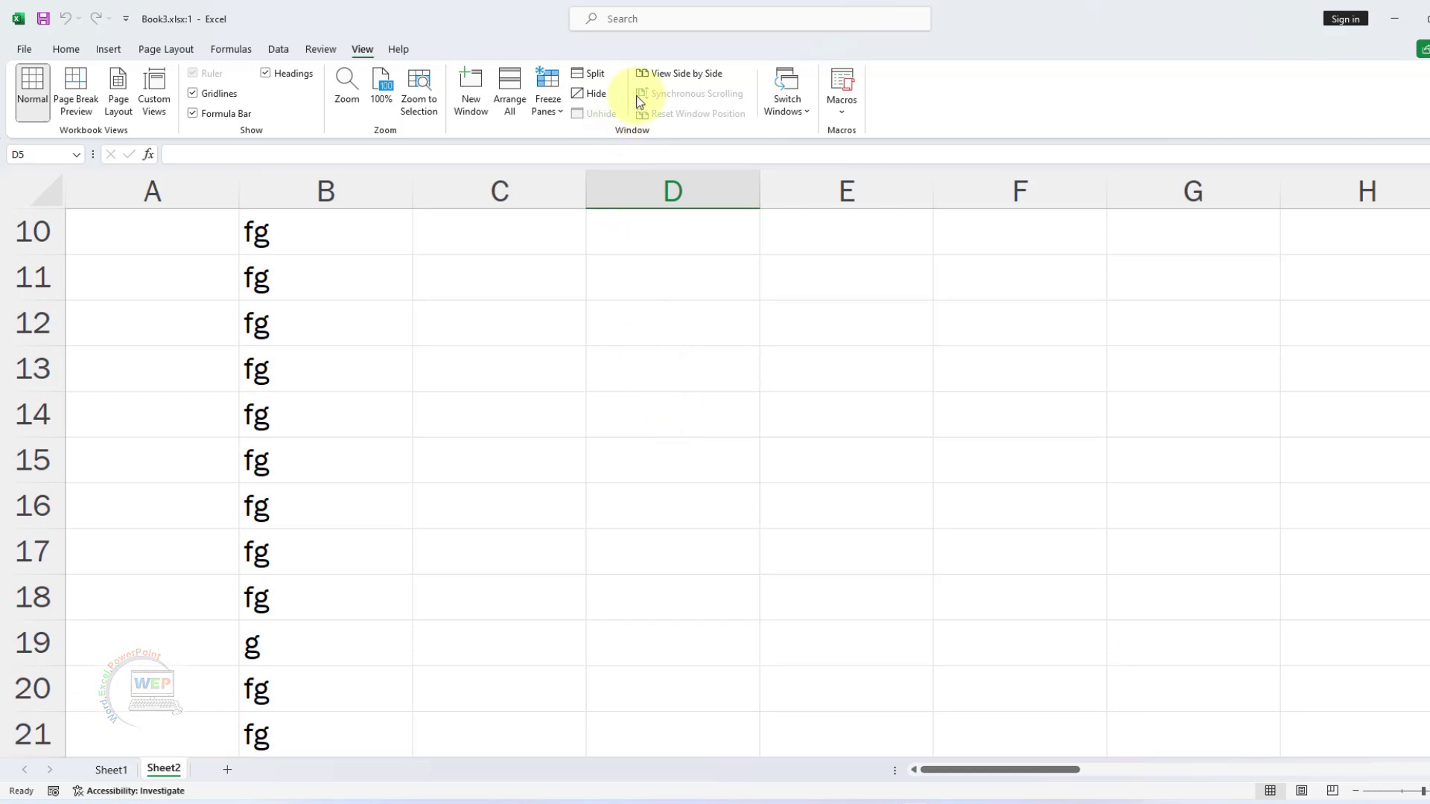
{"action": "left_click", "coordinate": [665, 73]}
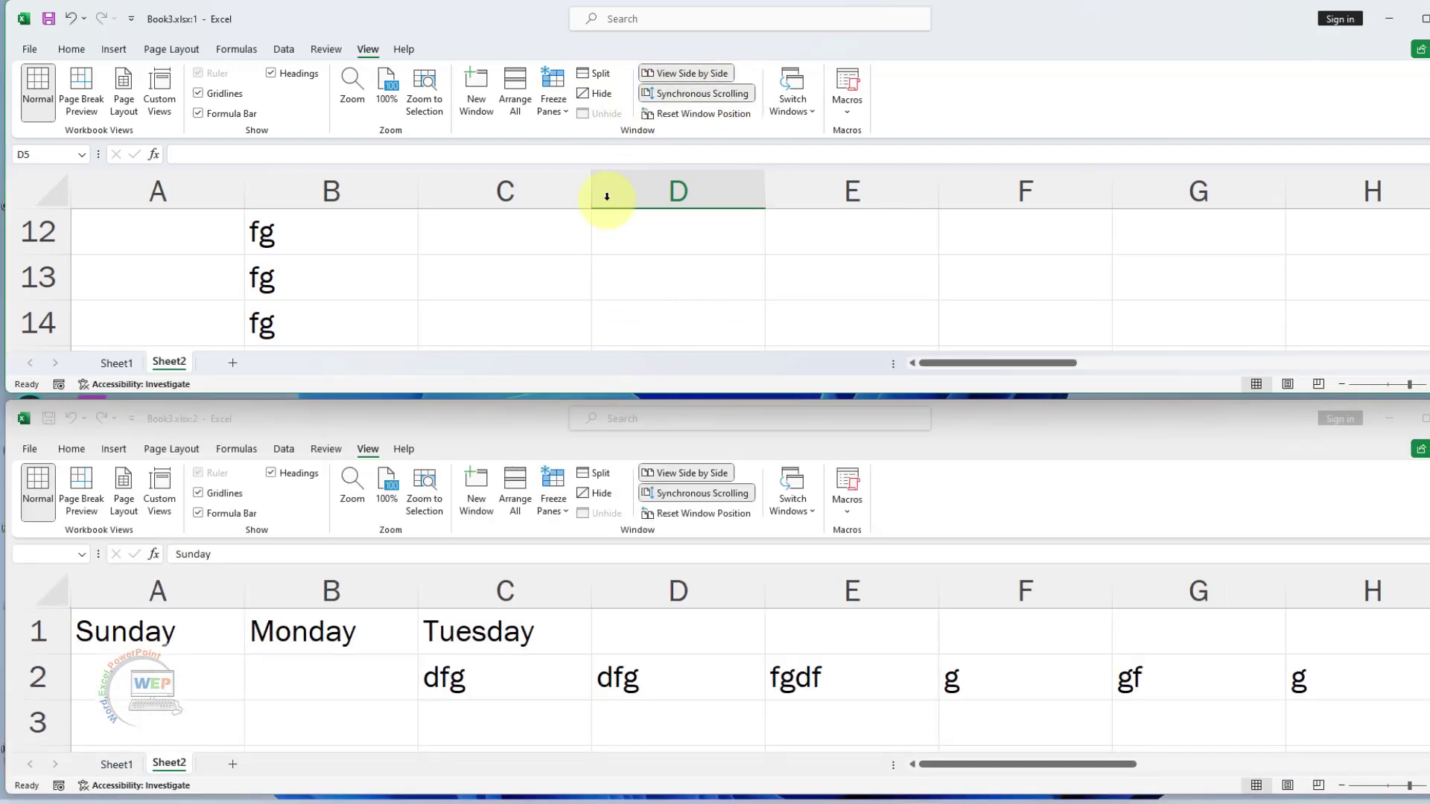
Step: Arrange the two Book3 windows vertically and scroll the left one from cell D14
{"action": "left_click", "coordinate": [520, 91]}
{"action": "left_click", "coordinate": [408, 303]}
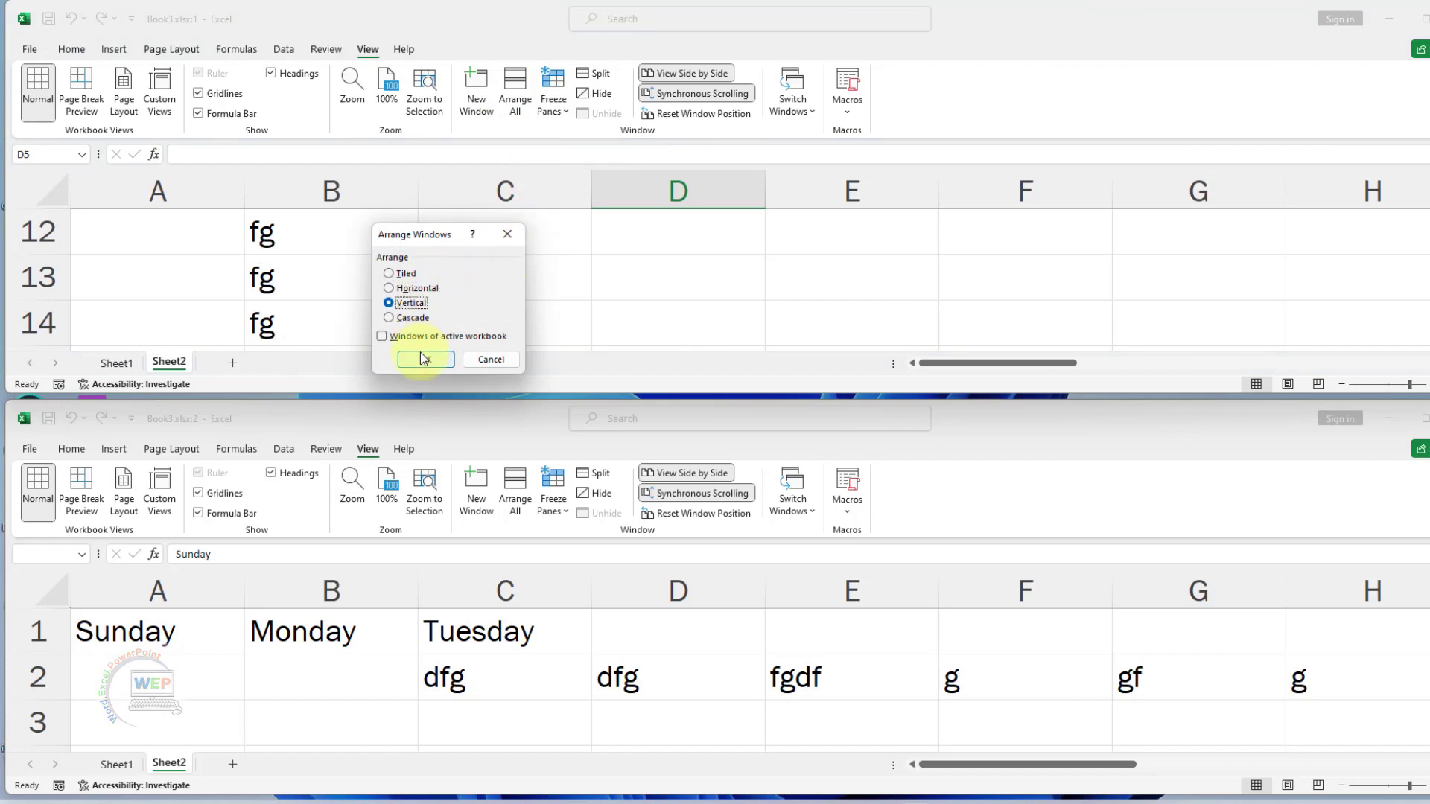
{"action": "left_click", "coordinate": [423, 359]}
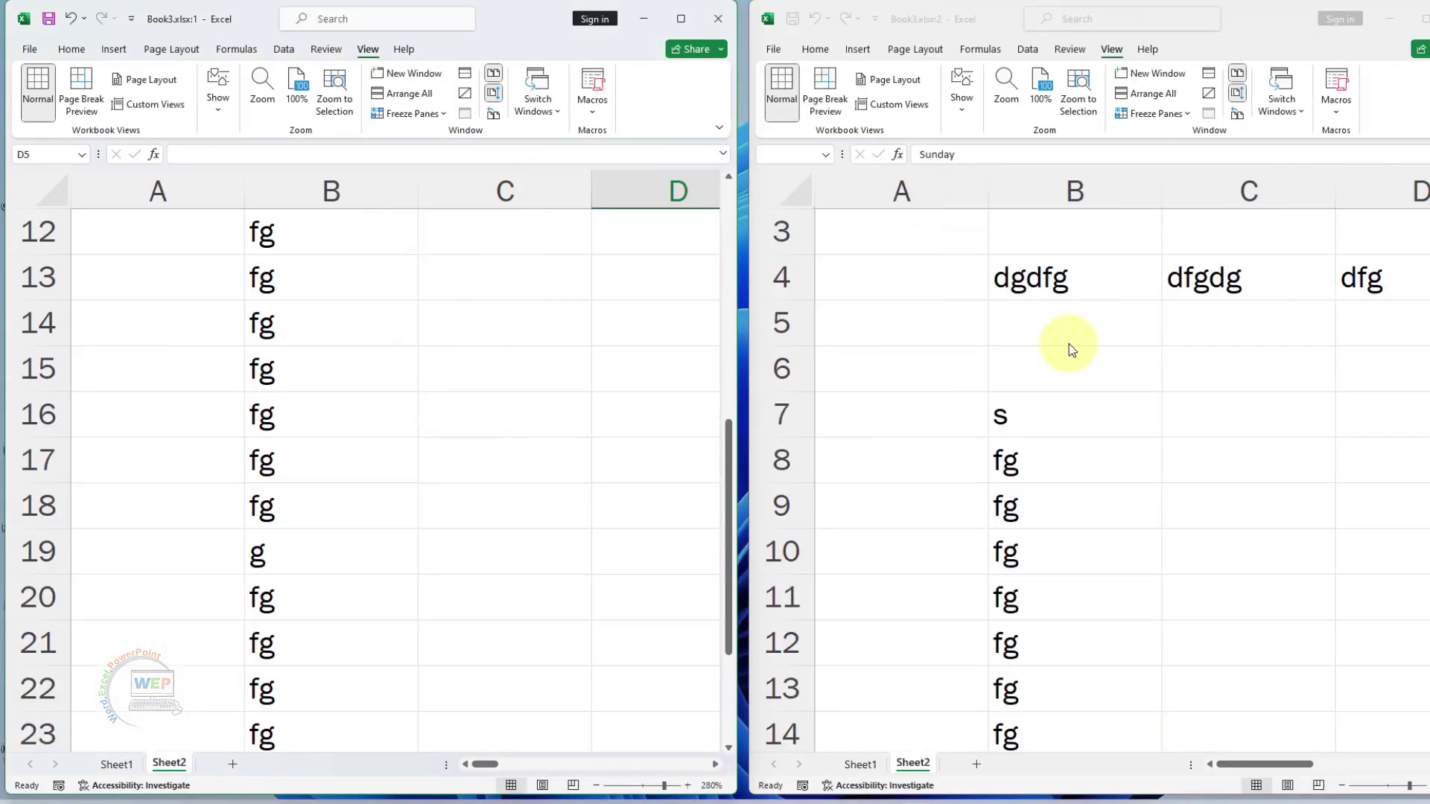
{"action": "left_click", "coordinate": [605, 315]}
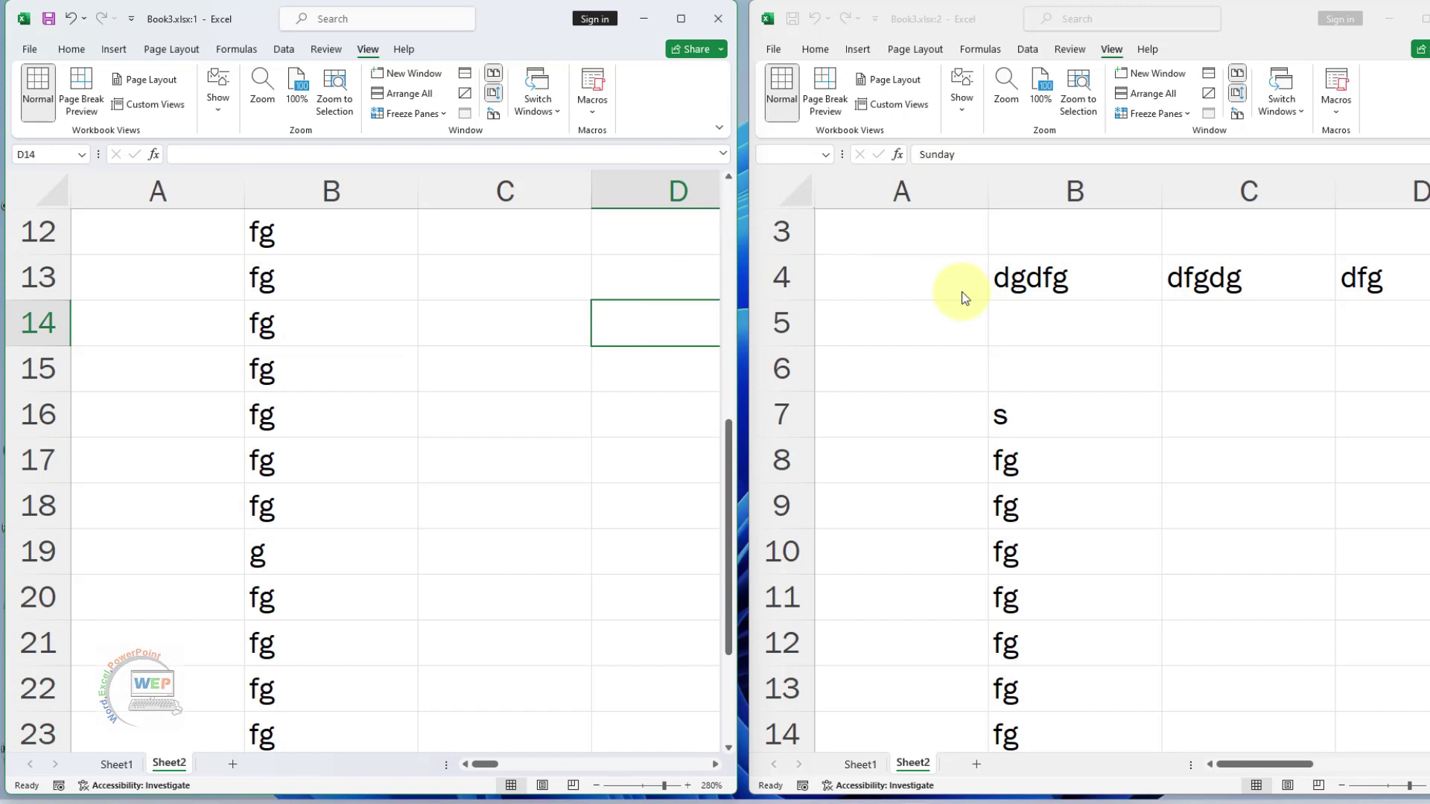
{"action": "scroll", "coordinate": [596, 310], "scroll_direction": "down", "scroll_amount": 1}
{"action": "scroll", "coordinate": [588, 310], "scroll_direction": "down", "scroll_amount": 3}
{"action": "scroll", "coordinate": [588, 310], "scroll_direction": "down", "scroll_amount": 3}
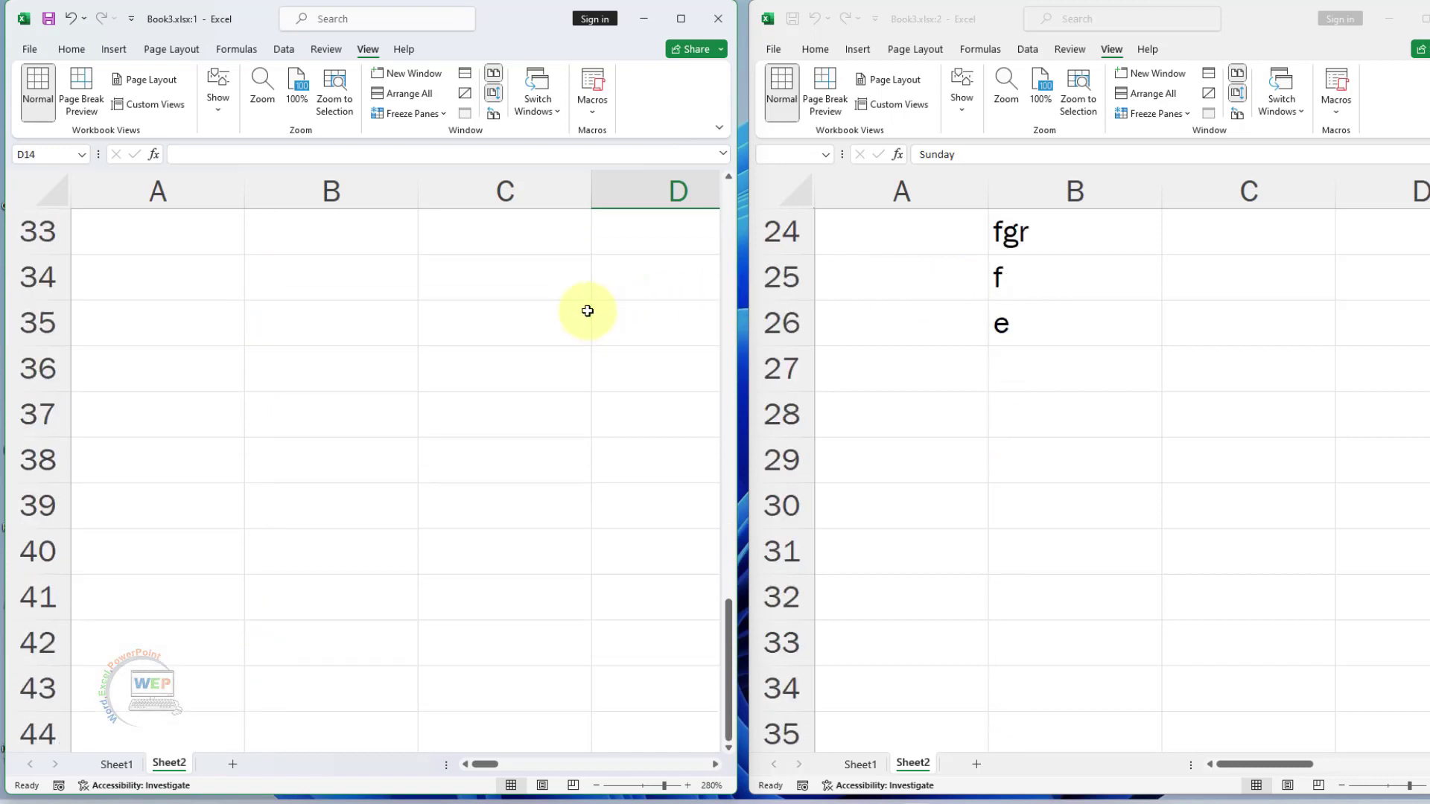
{"action": "scroll", "coordinate": [588, 311], "scroll_direction": "up", "scroll_amount": 4}
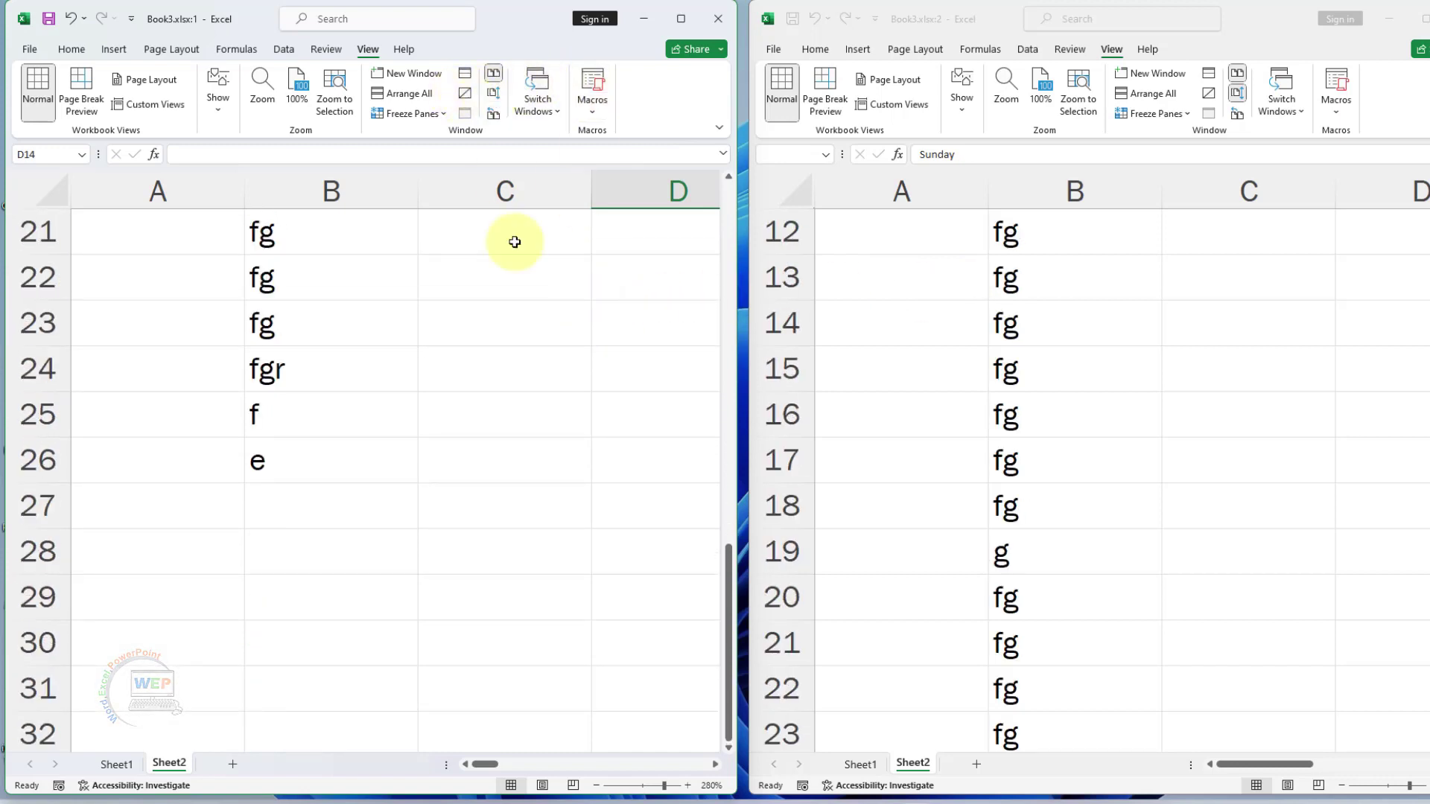
{"action": "scroll", "coordinate": [530, 365], "scroll_direction": "down", "scroll_amount": 3}
Step: Select C31 in the left window, then activate the right window and scroll both together
{"action": "left_click", "coordinate": [443, 291]}
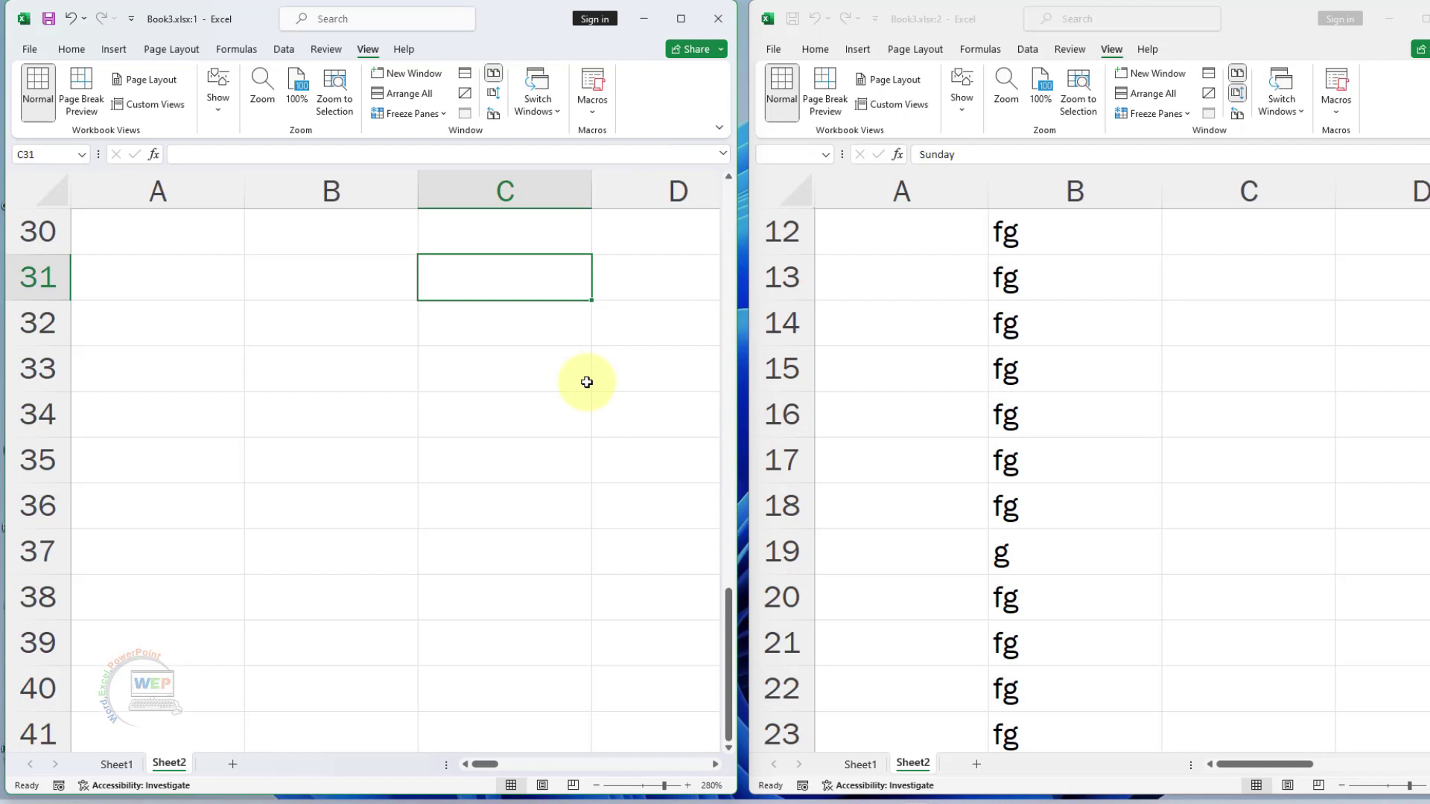
{"action": "scroll", "coordinate": [580, 384], "scroll_direction": "up", "scroll_amount": 5}
{"action": "scroll", "coordinate": [583, 388], "scroll_direction": "up", "scroll_amount": 5}
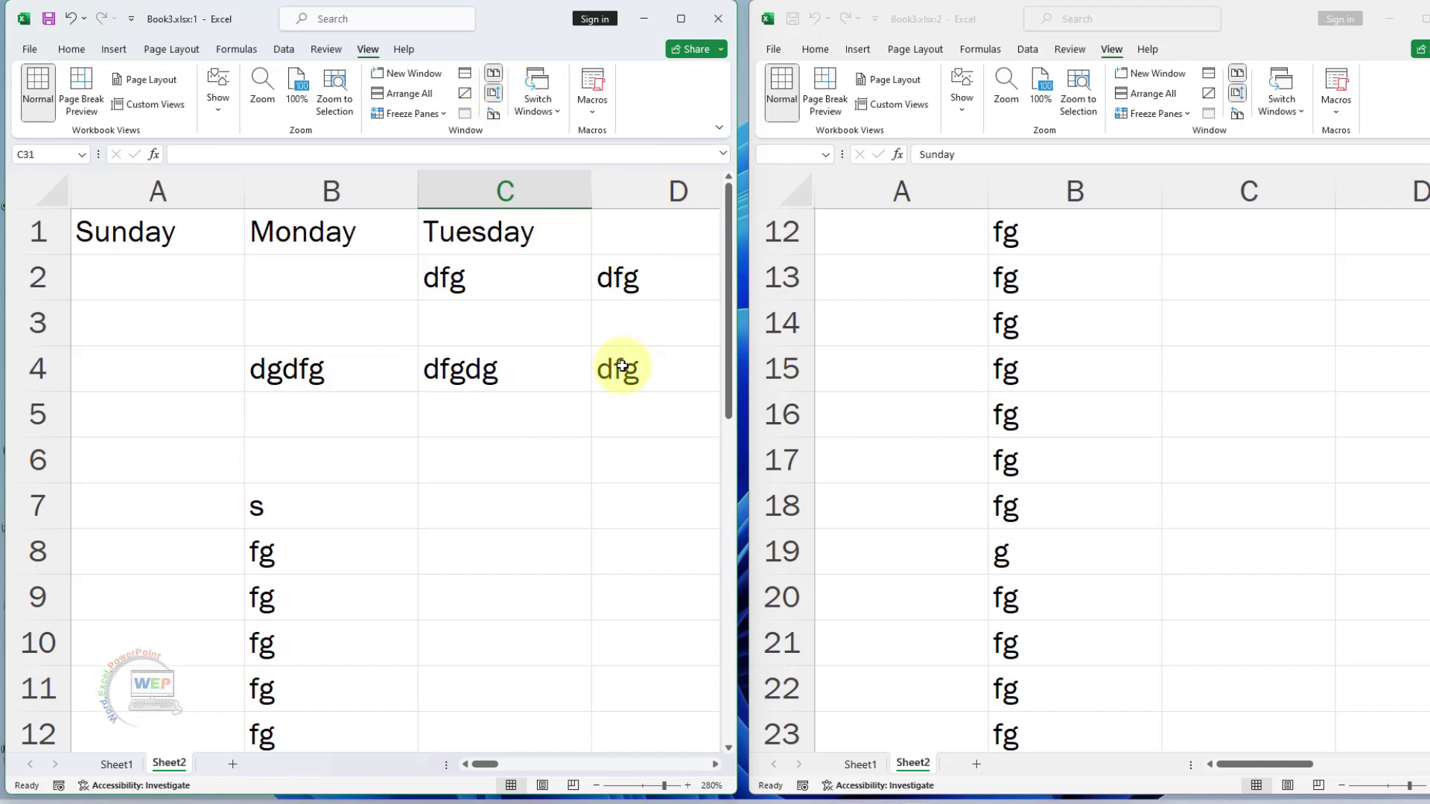
{"action": "left_click", "coordinate": [905, 343]}
{"action": "scroll", "coordinate": [905, 343], "scroll_direction": "down", "scroll_amount": 3}
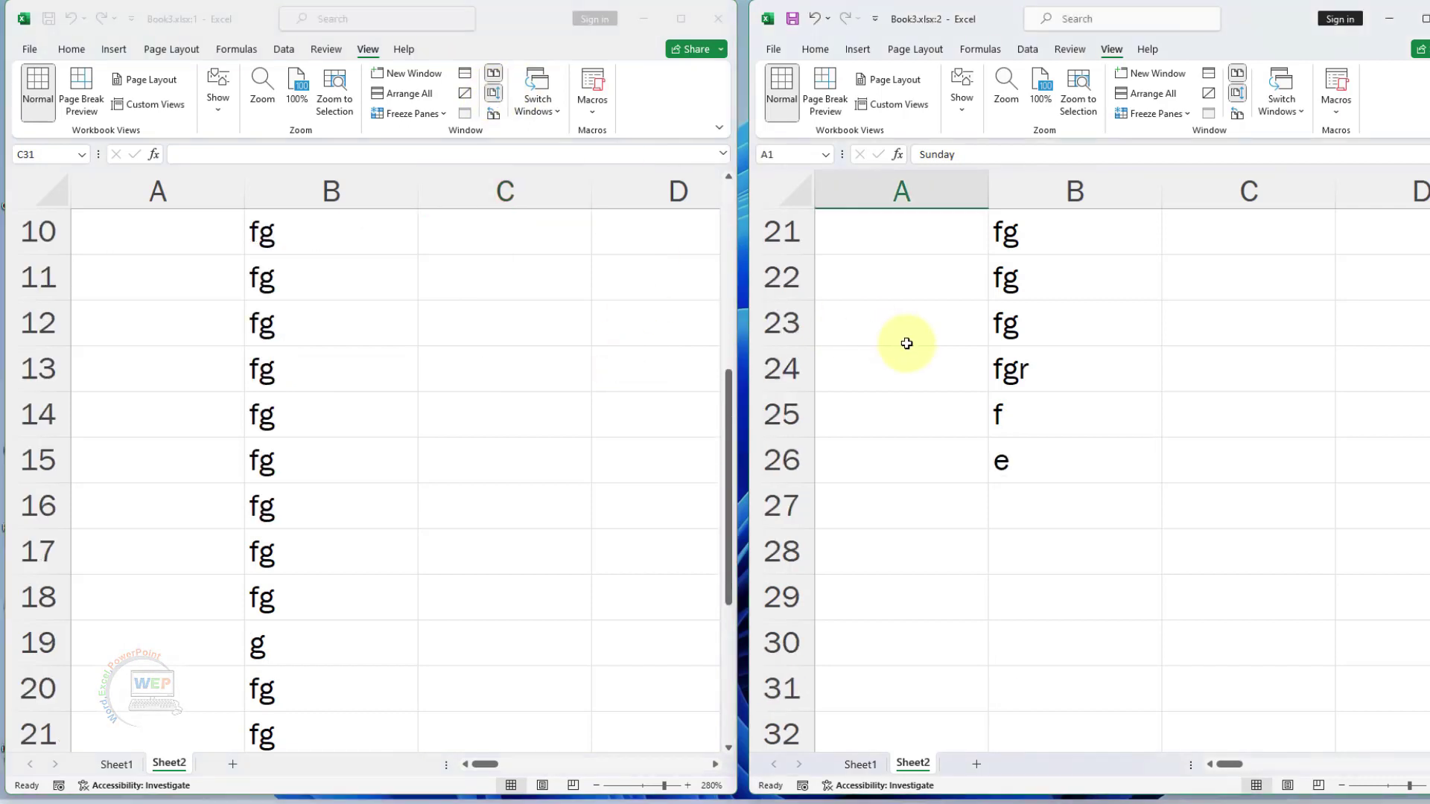
{"action": "scroll", "coordinate": [907, 343], "scroll_direction": "down", "scroll_amount": 2}
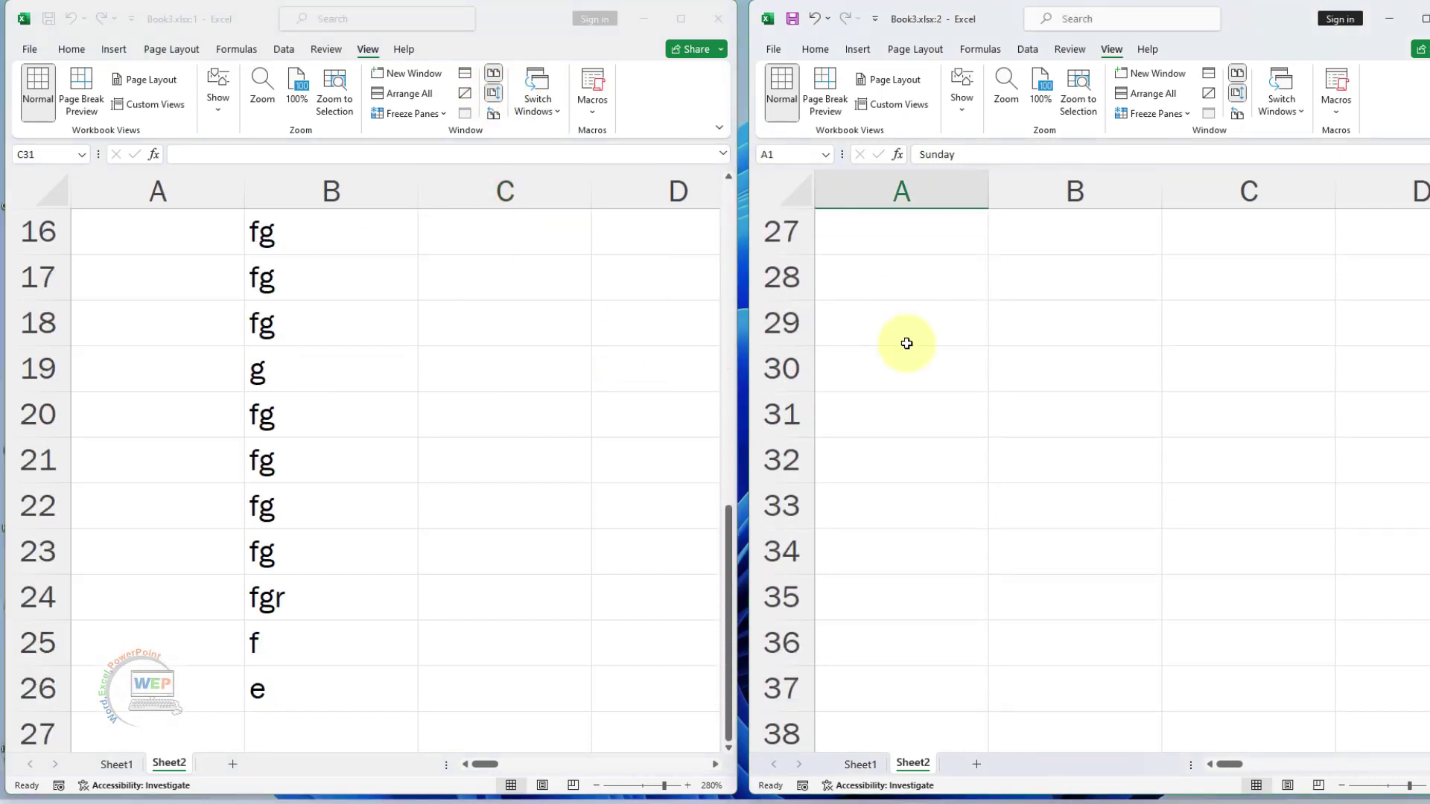
{"action": "scroll", "coordinate": [898, 325], "scroll_direction": "up", "scroll_amount": 9}
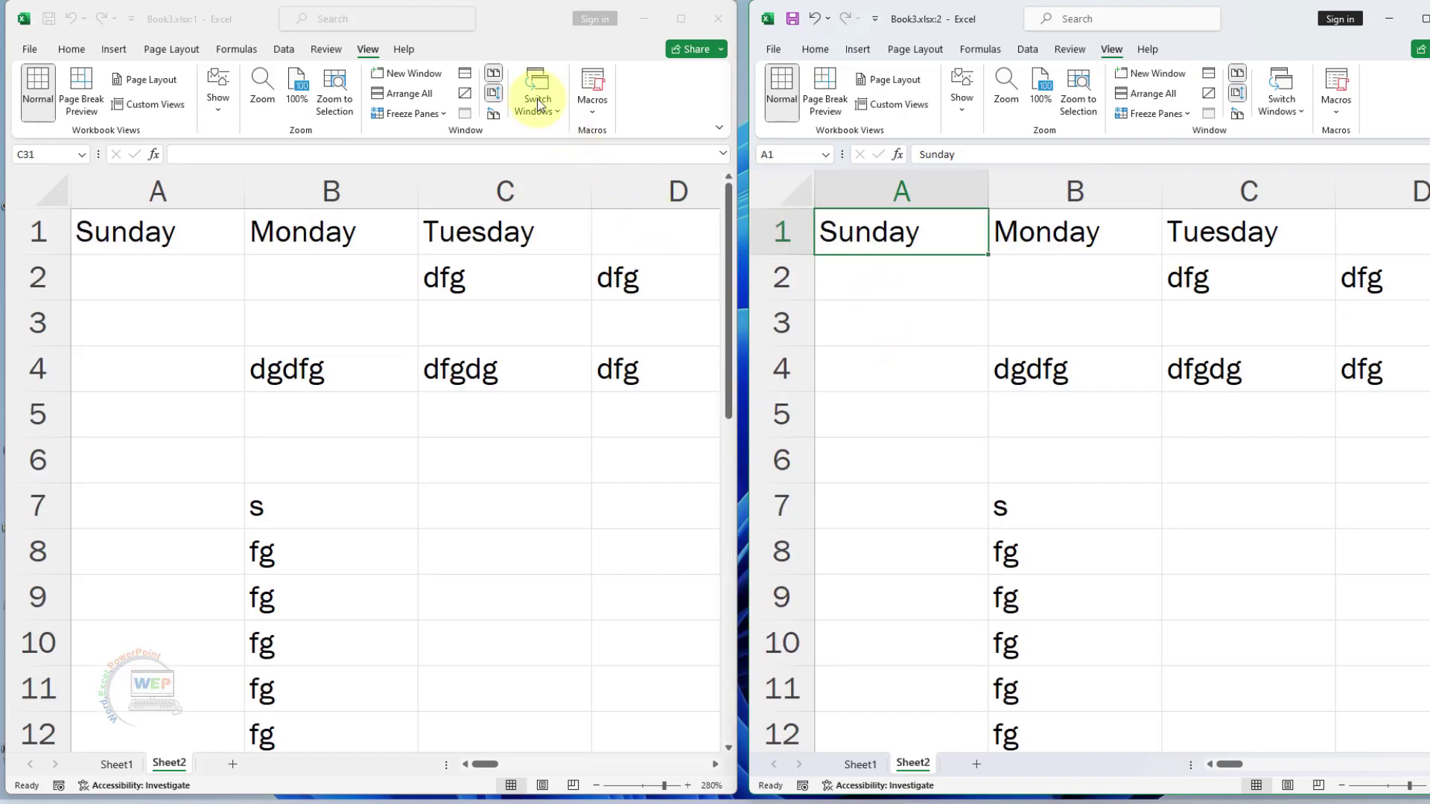
Step: Minimize the right window so the left Book3 window fills the screen, and select E2
{"action": "left_click", "coordinate": [494, 95]}
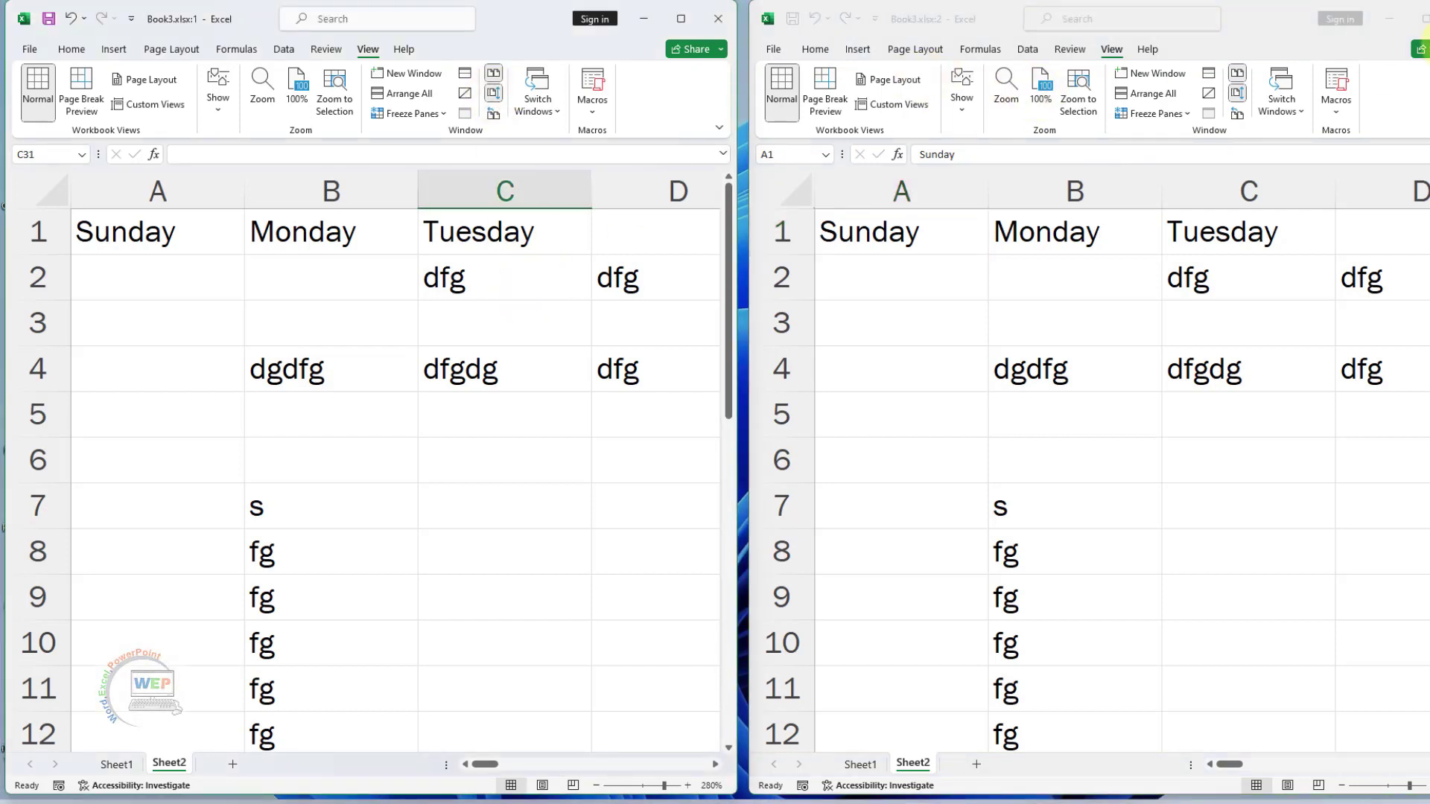
{"action": "left_click", "coordinate": [1390, 19]}
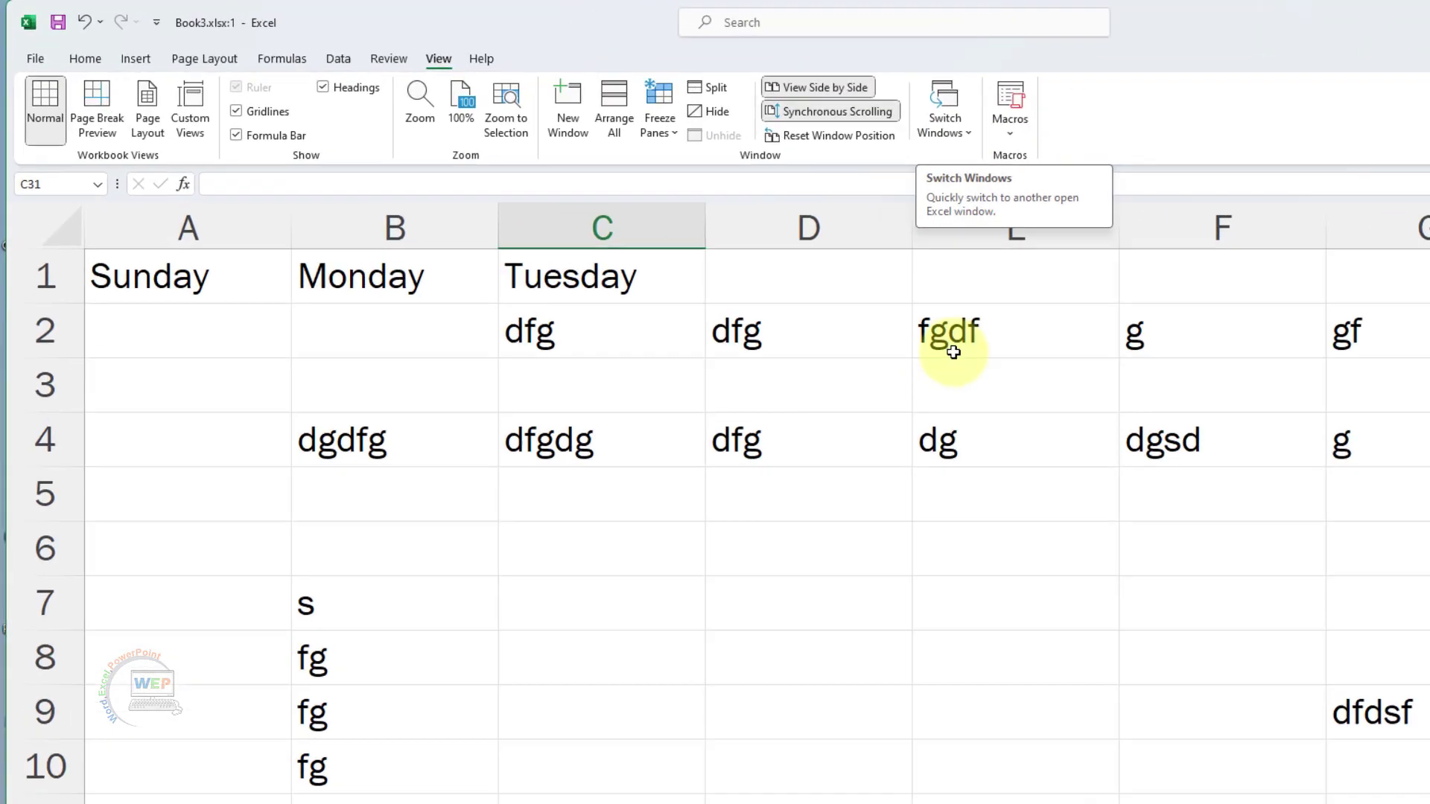
{"action": "left_click", "coordinate": [808, 282]}
Step: Switch to Book3.xlsx:2 and back to Book3.xlsx:1, then create a new blank workbook
{"action": "left_click", "coordinate": [1302, 186]}
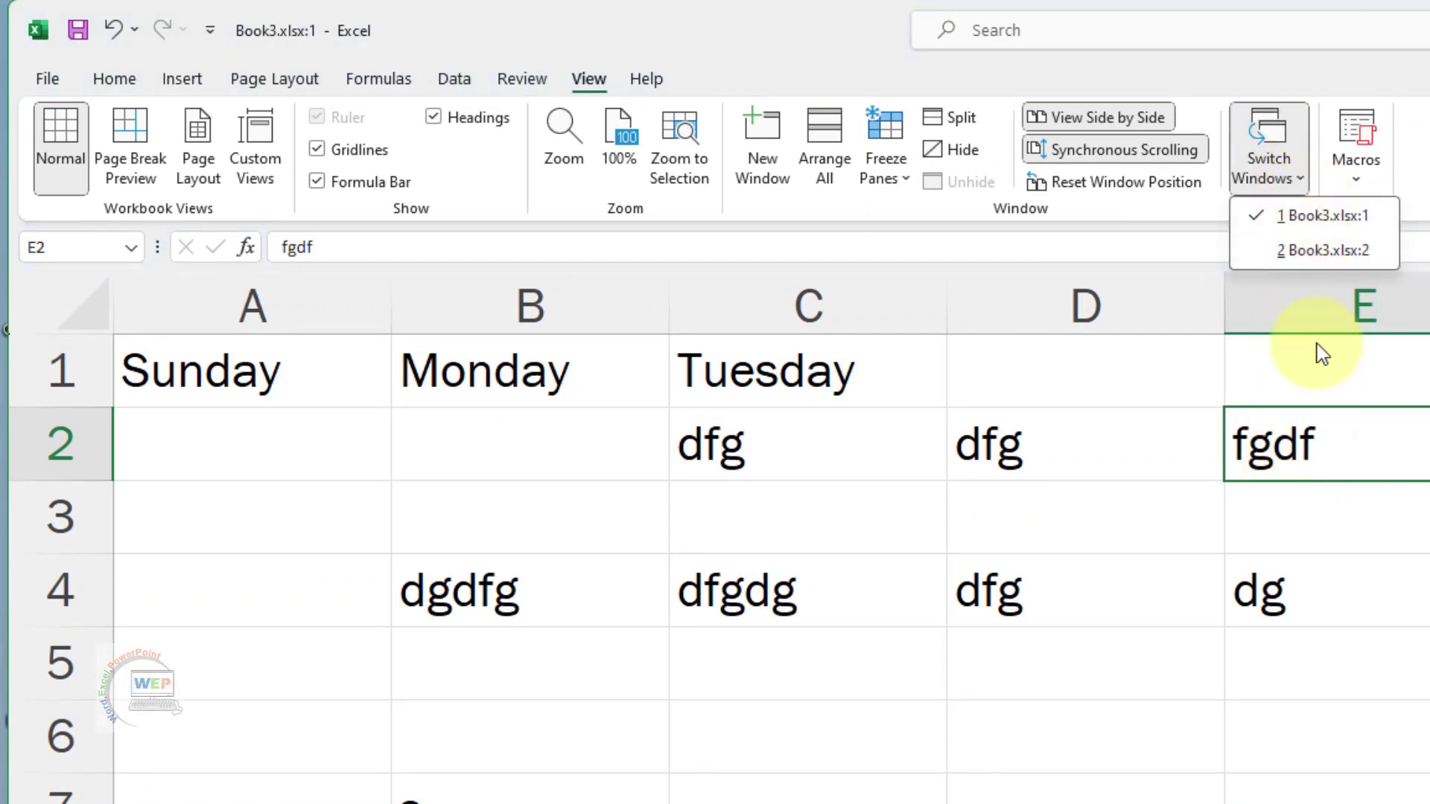
{"action": "left_click", "coordinate": [1328, 251]}
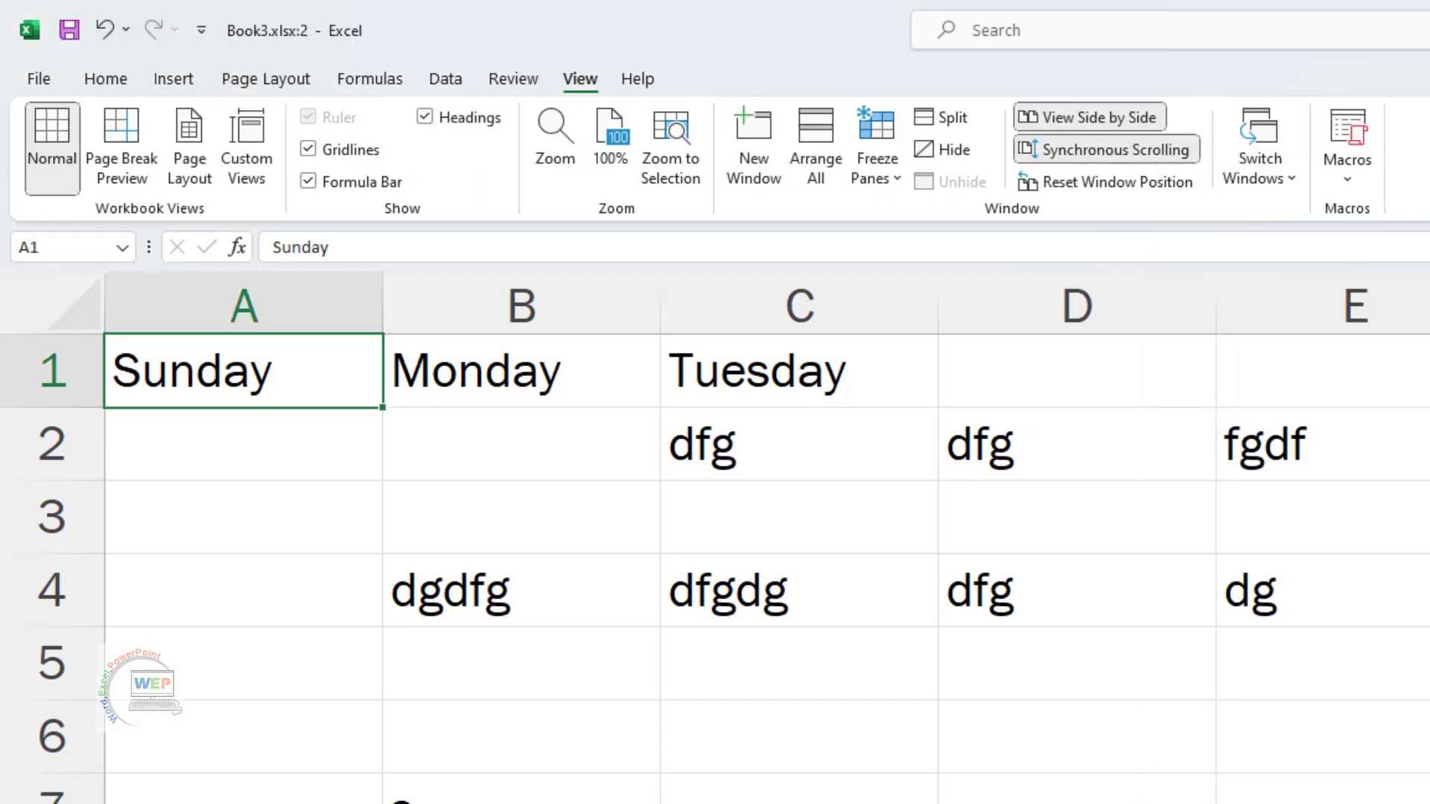
{"action": "left_click", "coordinate": [1303, 183]}
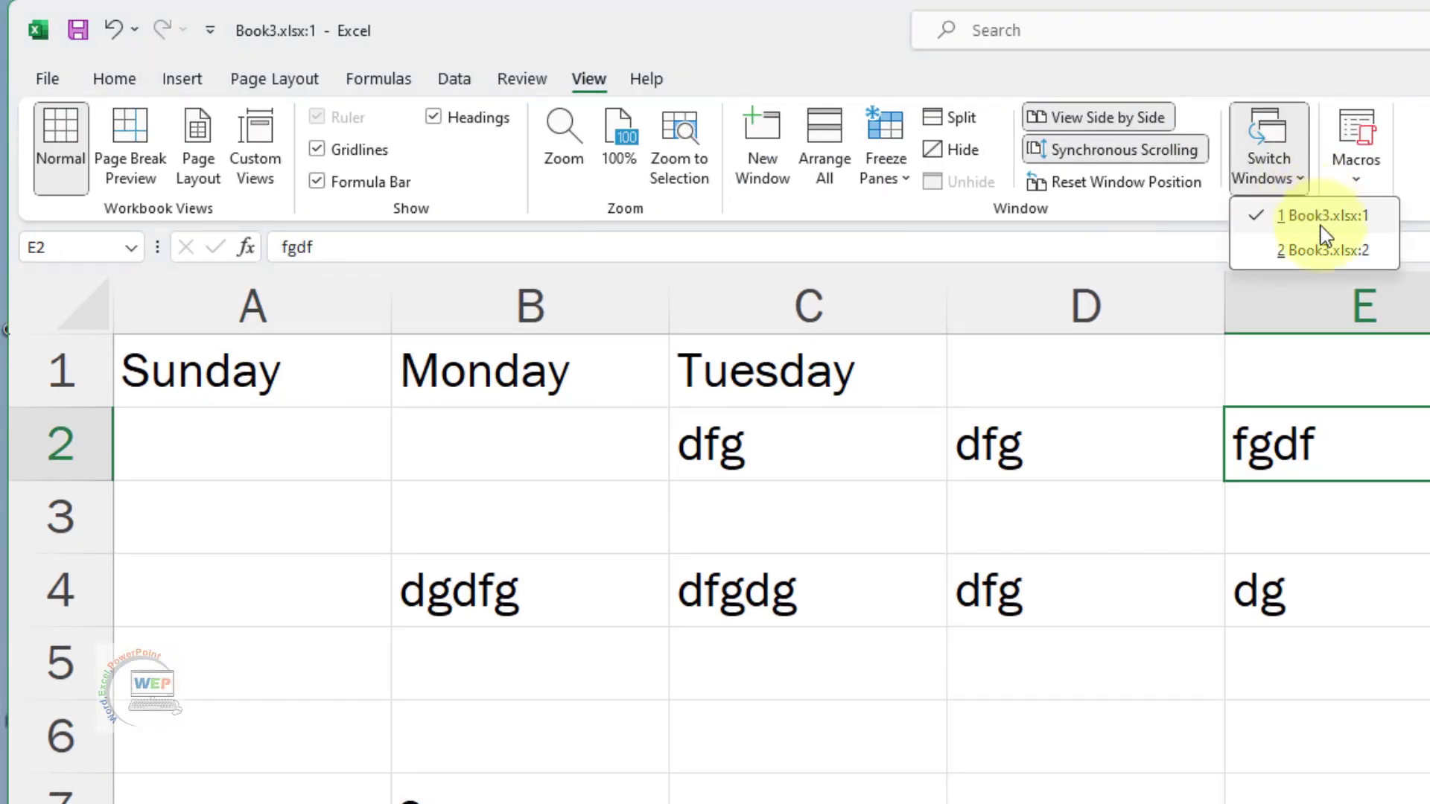
{"action": "left_click", "coordinate": [1326, 250]}
{"action": "left_click", "coordinate": [1293, 168]}
{"action": "left_click", "coordinate": [1320, 216]}
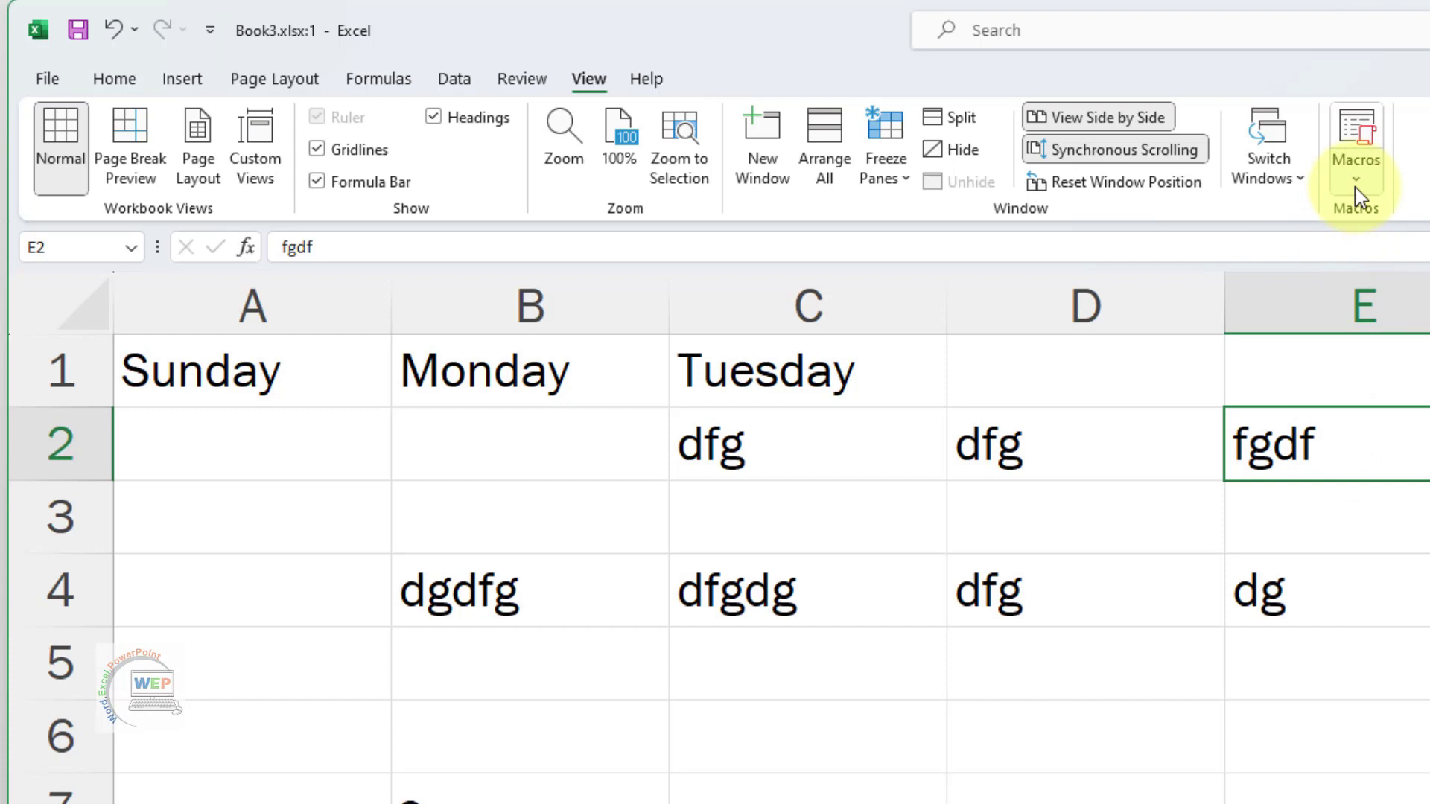
{"action": "left_click", "coordinate": [1166, 438]}
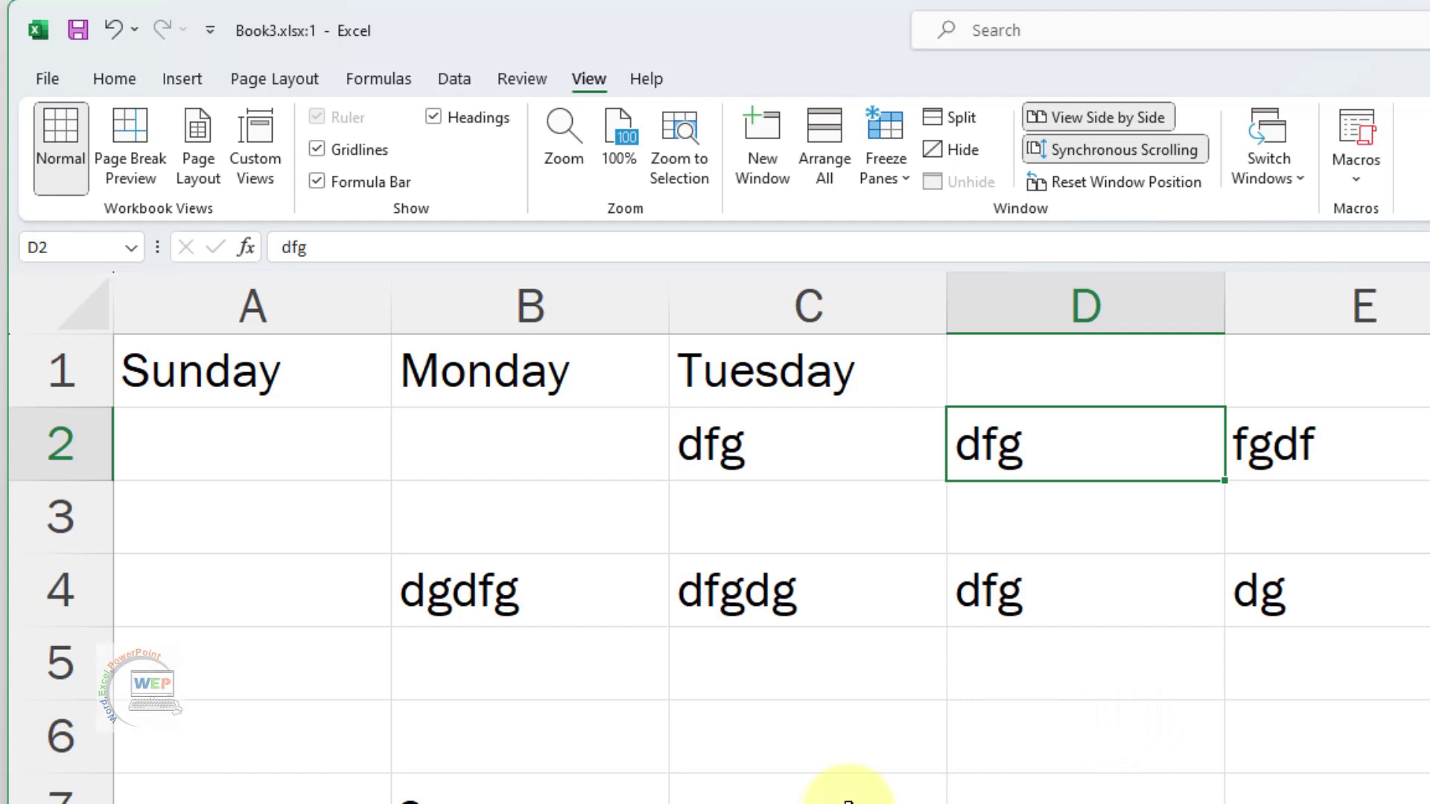
{"action": "key", "text": "ctrl+n"}
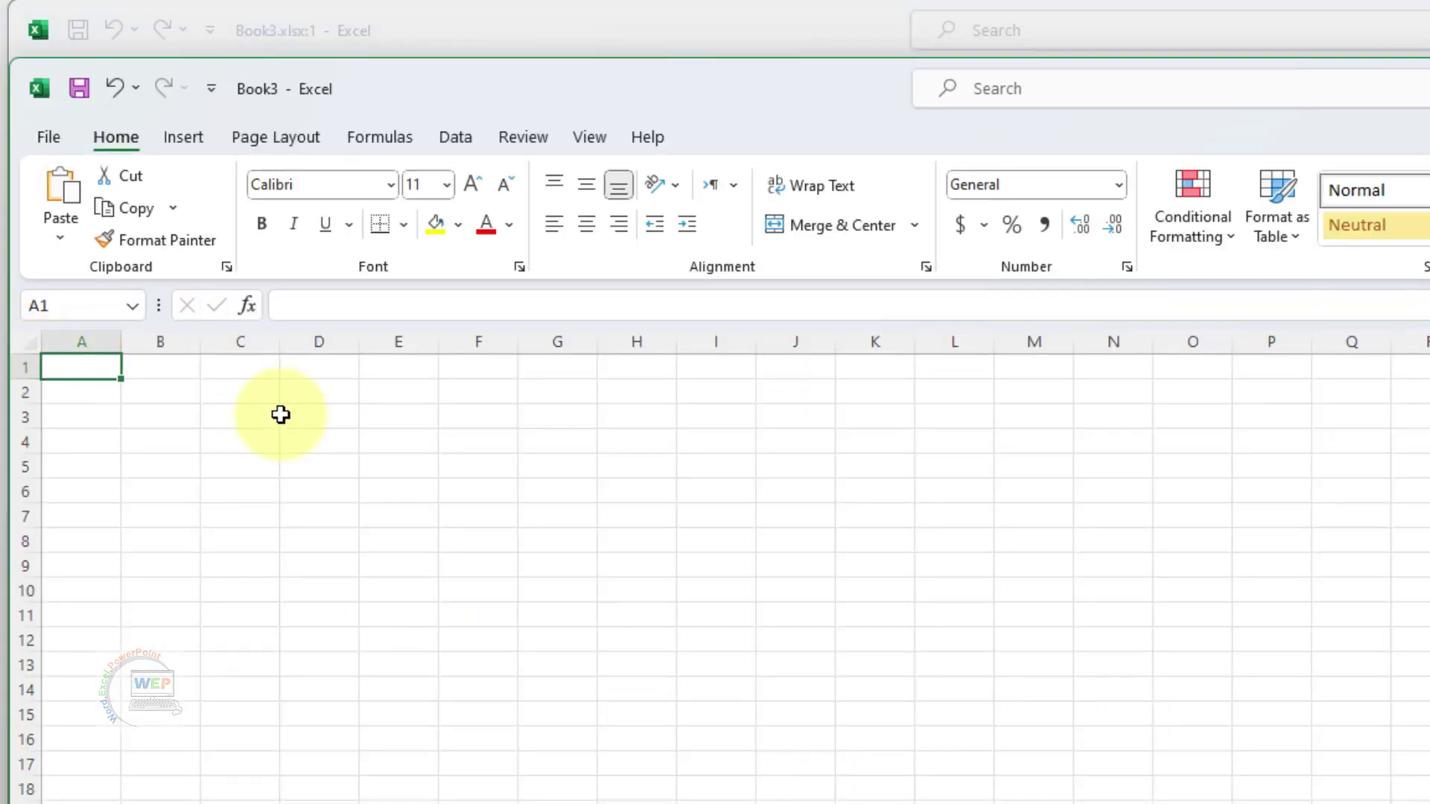
Step: Show the View tab ribbon in the new blank workbook and scroll to the sheet top
{"action": "scroll", "coordinate": [280, 414], "scroll_direction": "up", "scroll_amount": 2}
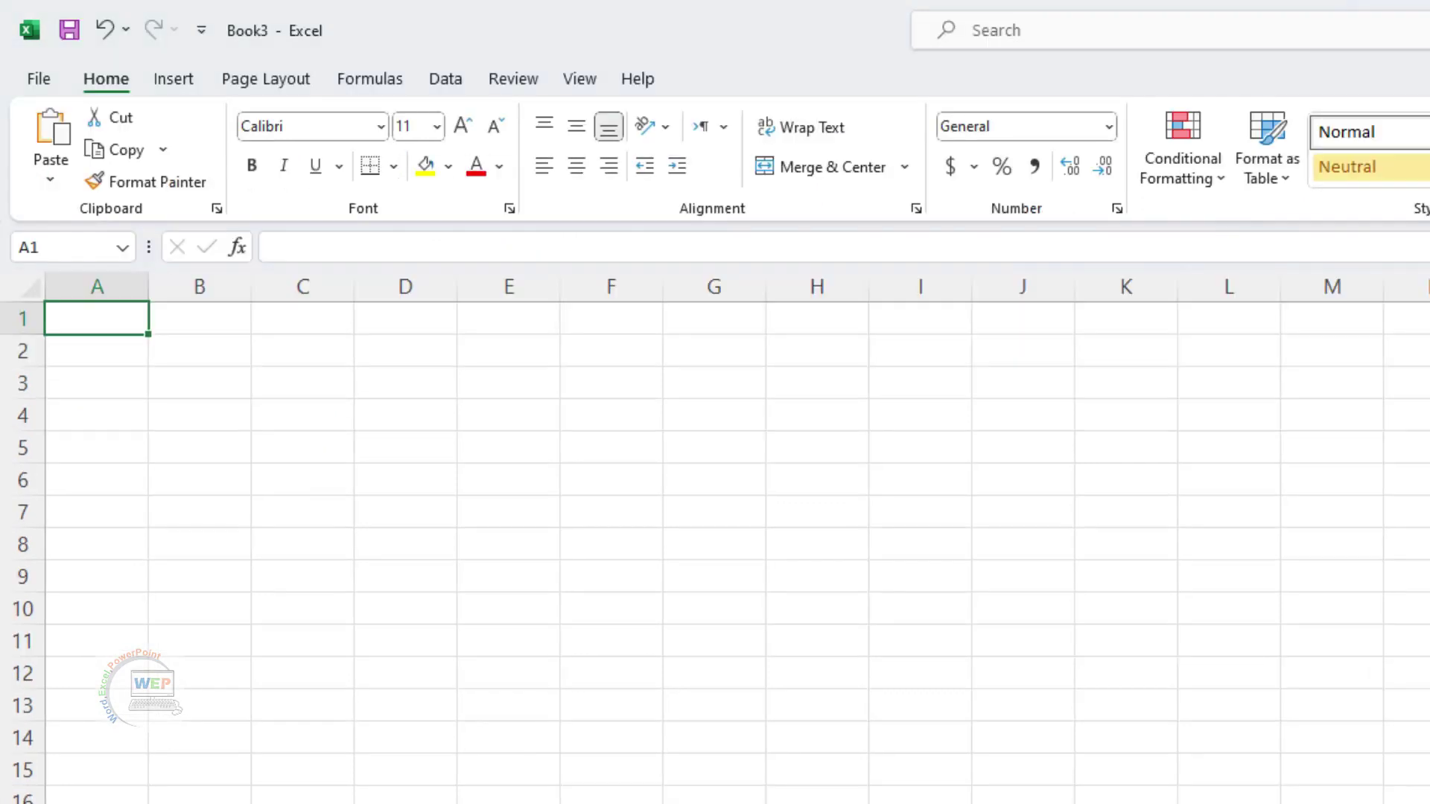
{"action": "left_click", "coordinate": [603, 78]}
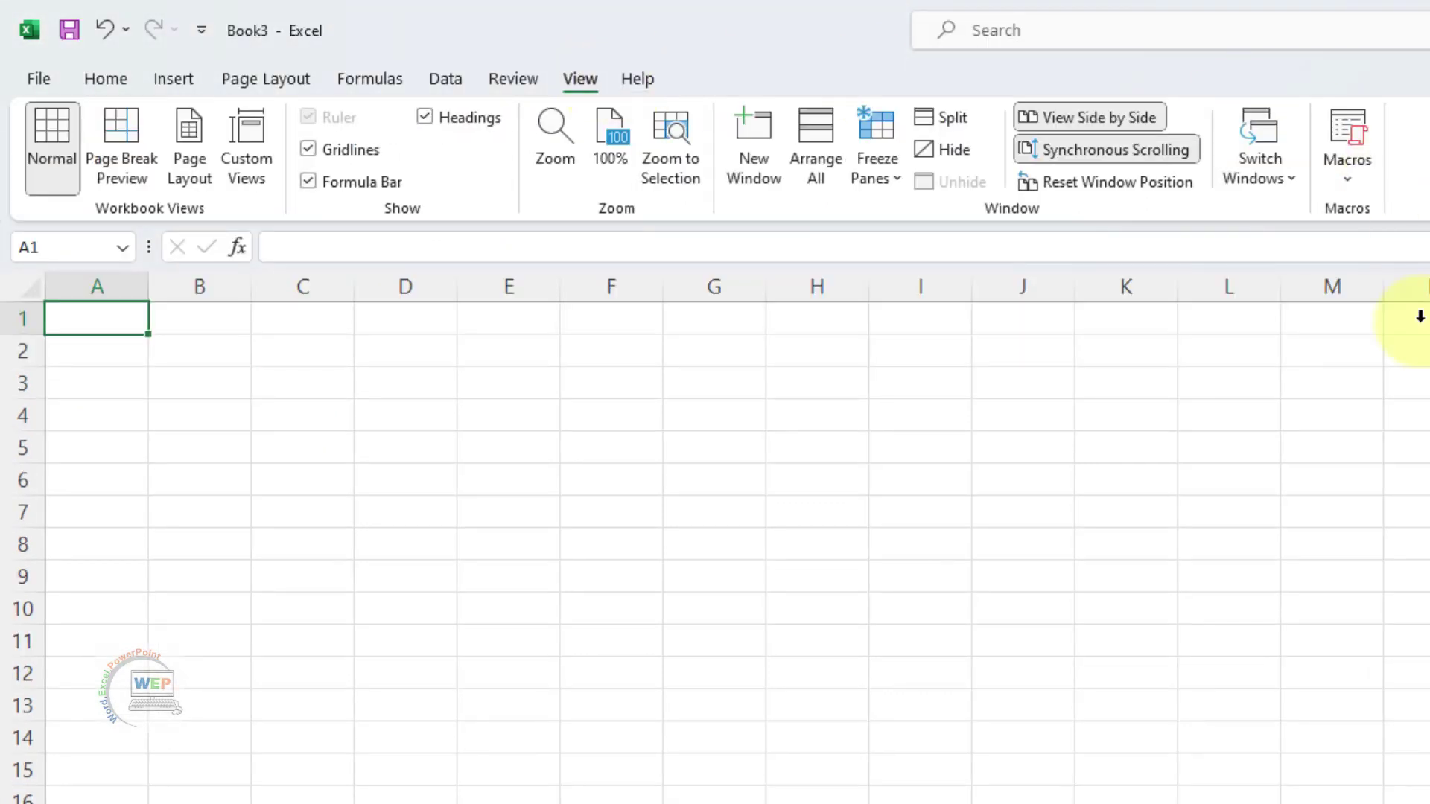
{"action": "scroll", "coordinate": [238, 429], "scroll_direction": "up", "scroll_amount": 1}
{"action": "scroll", "coordinate": [238, 429], "scroll_direction": "up", "scroll_amount": 3}
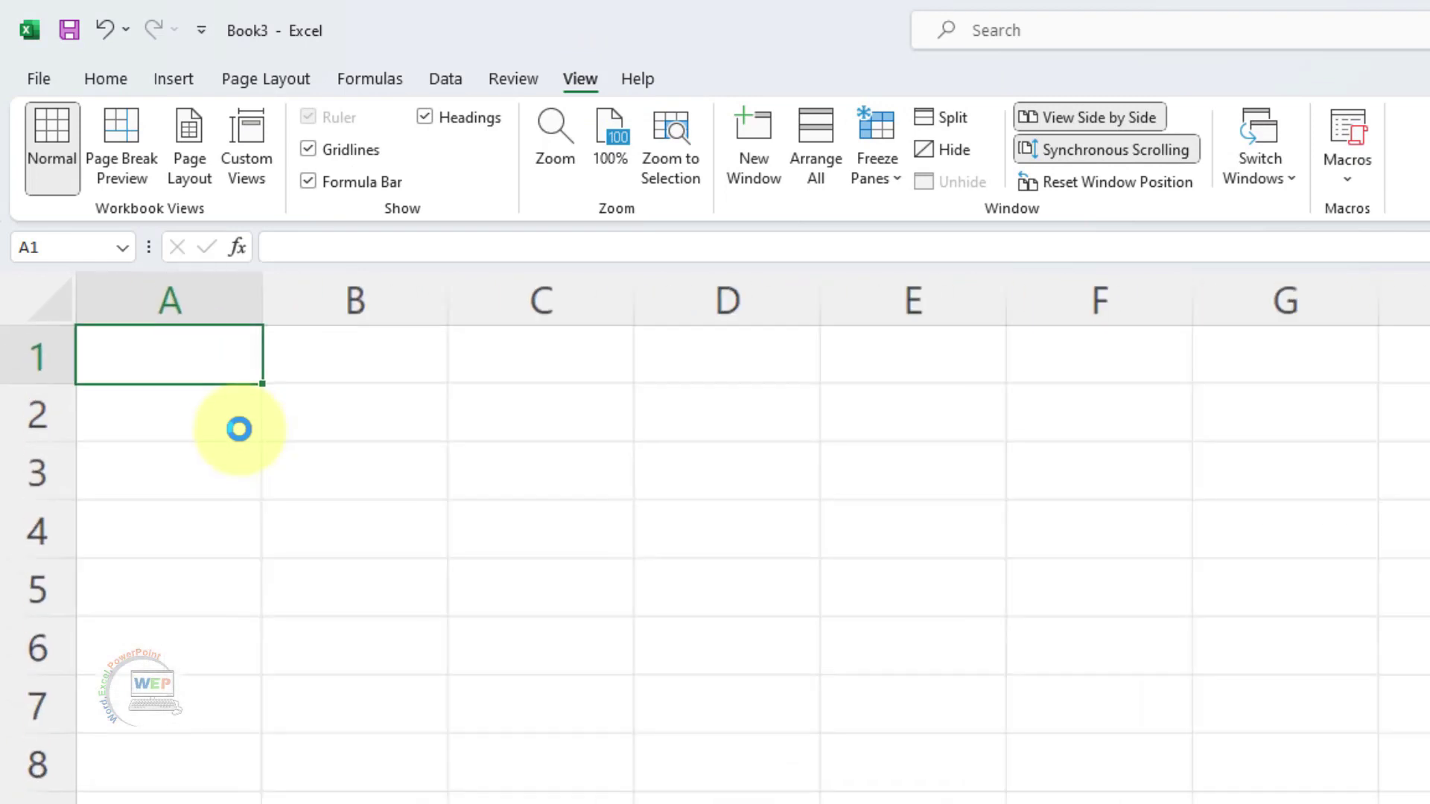
{"action": "scroll", "coordinate": [236, 424], "scroll_direction": "up", "scroll_amount": 1}
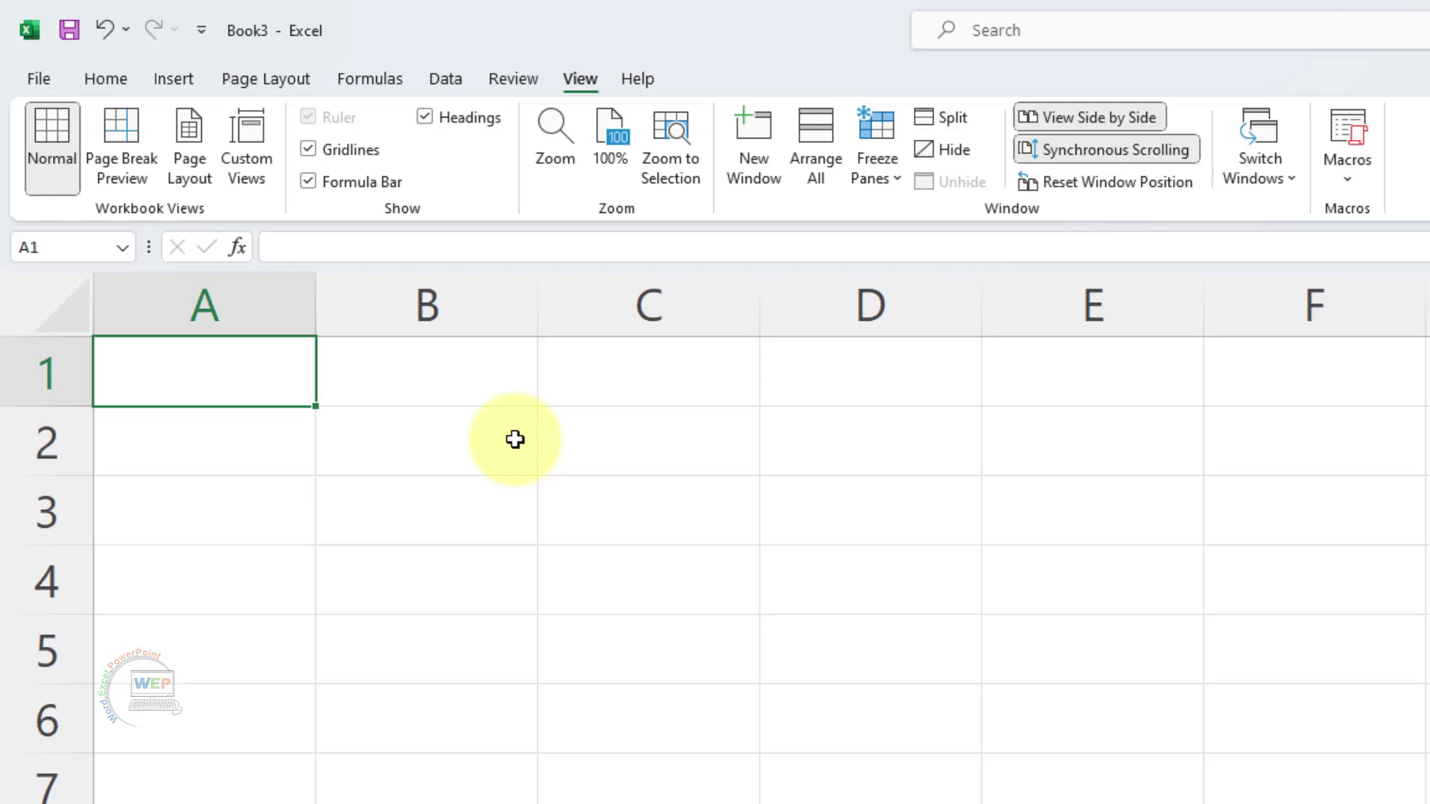
Step: Open Record Macro, rename Macro2 to newtitle, set shortcut Ctrl+q, and store it in This Workbook
{"action": "left_click", "coordinate": [1339, 176]}
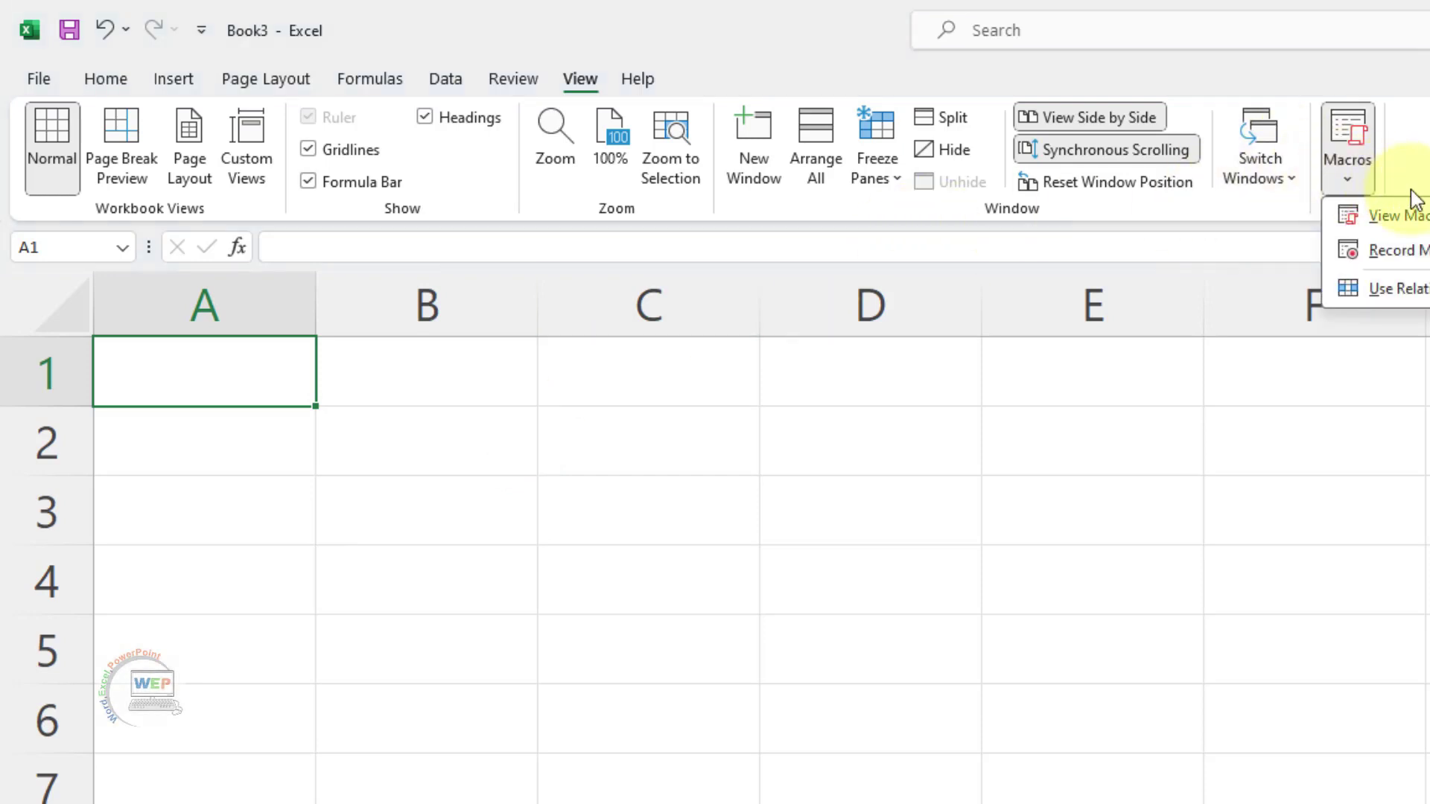
{"action": "left_click", "coordinate": [1391, 250]}
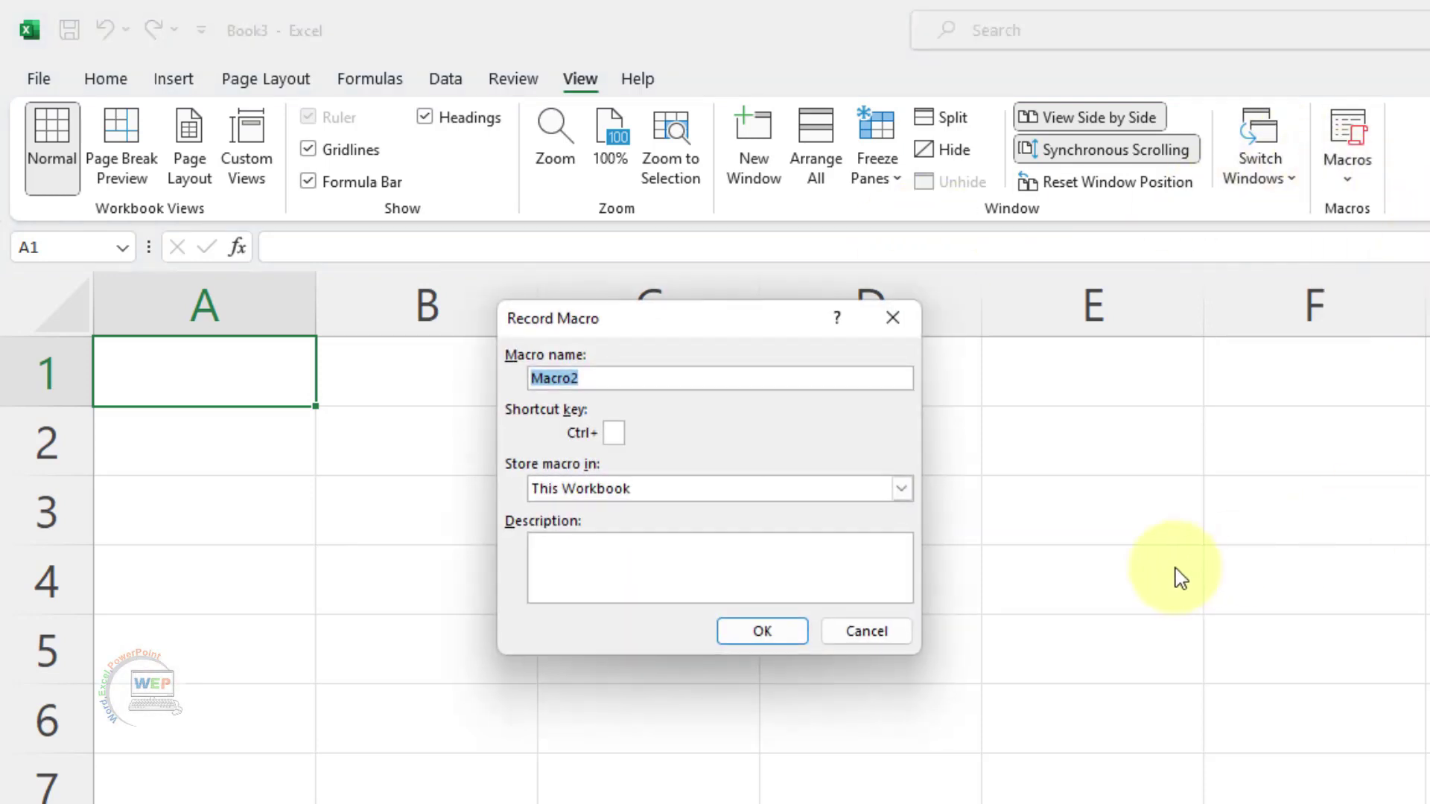
{"action": "mouse_move", "coordinate": [685, 318]}
{"action": "left_mouse_down"}
{"action": "mouse_move", "coordinate": [588, 408]}
{"action": "mouse_move", "coordinate": [959, 382]}
{"action": "left_mouse_up"}
{"action": "left_click", "coordinate": [860, 444]}
{"action": "double_click", "coordinate": [824, 445]}
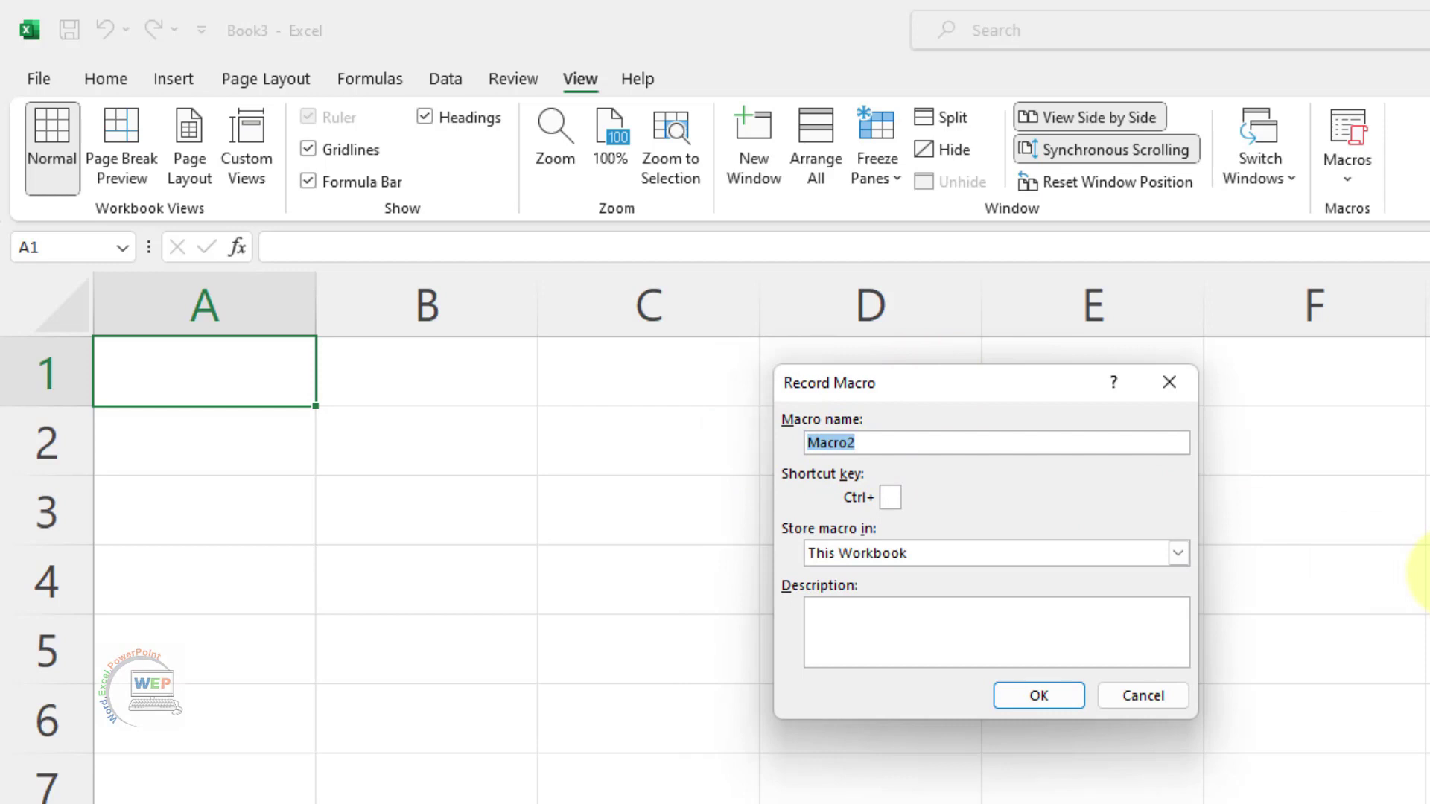
{"action": "type", "text": "new"}
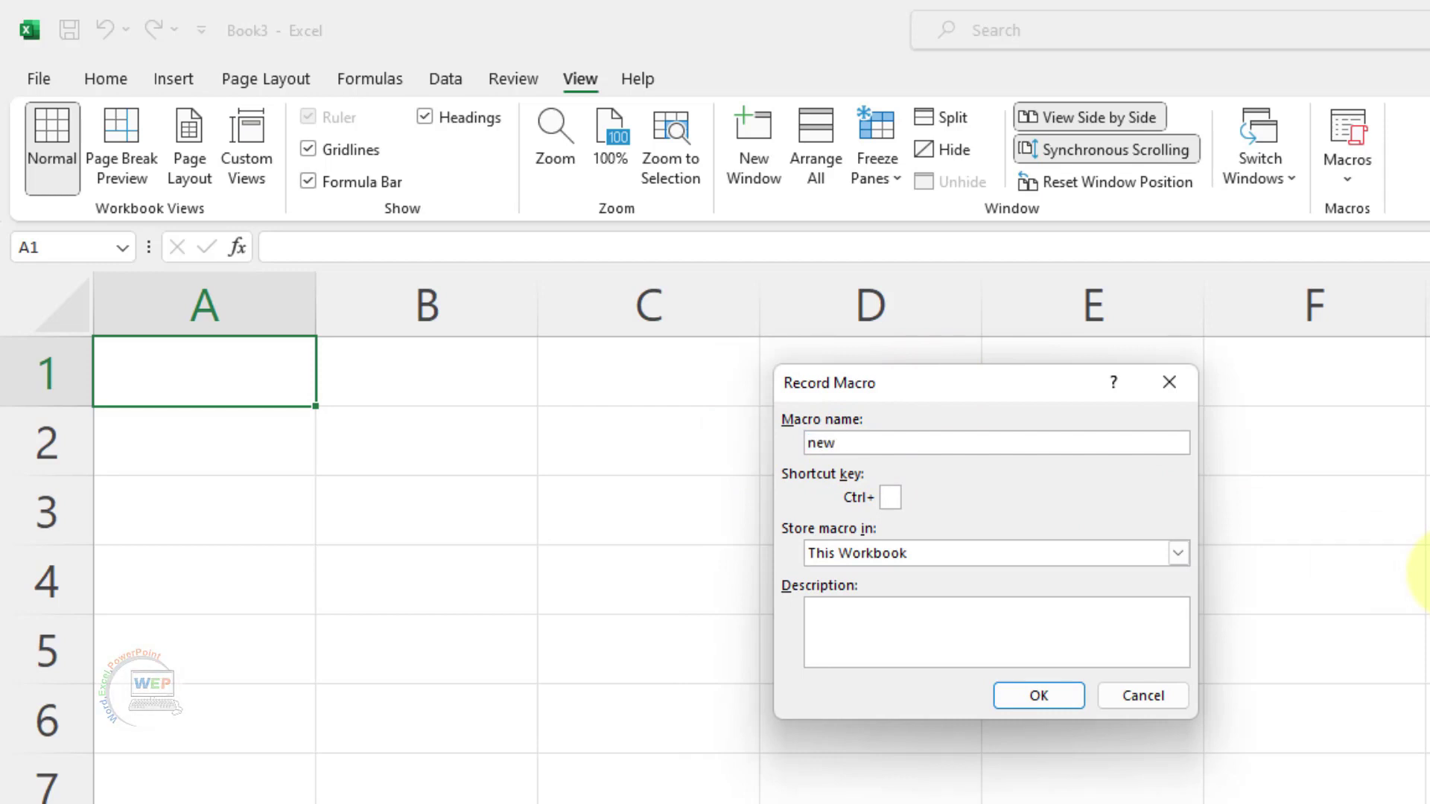
{"action": "type", "text": "title"}
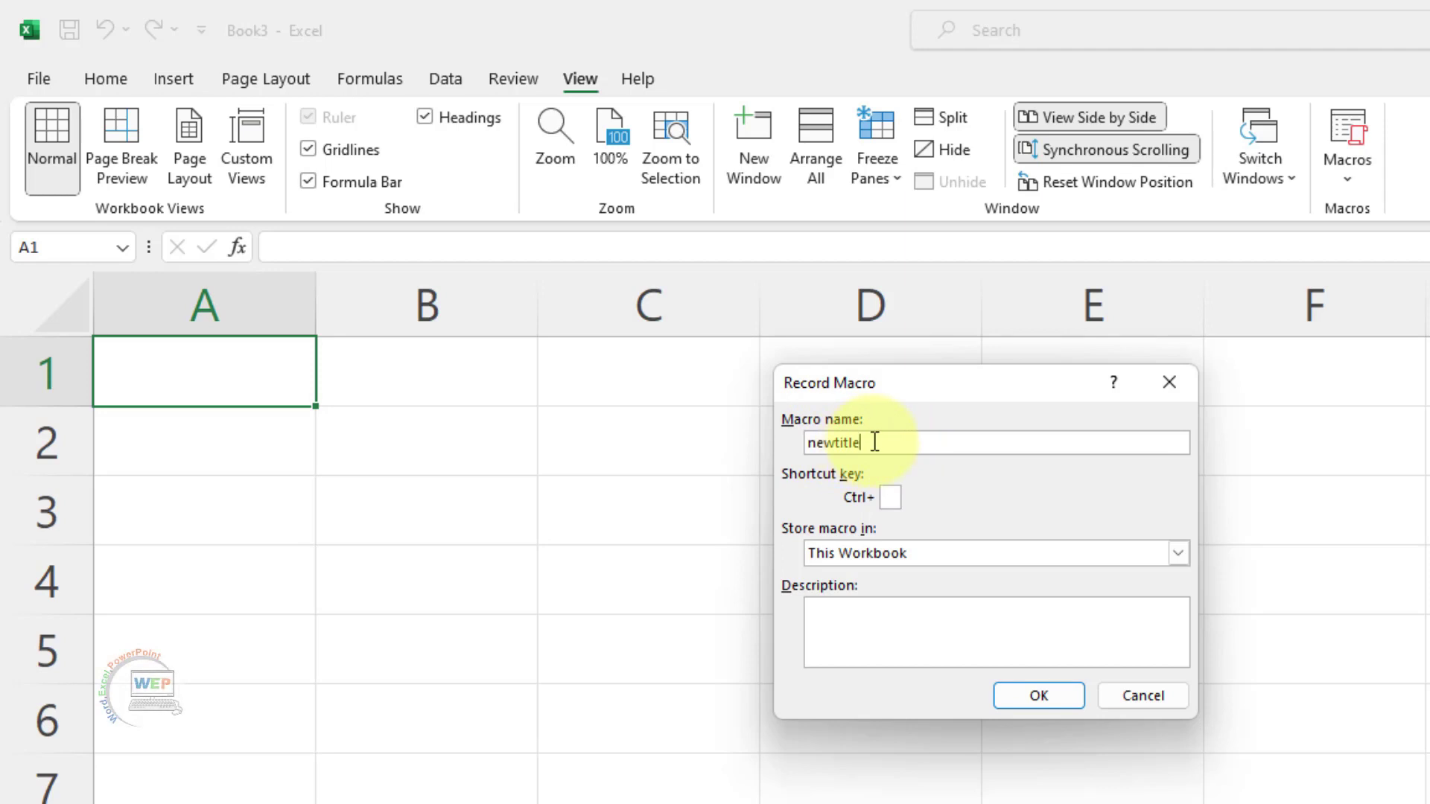
{"action": "left_click", "coordinate": [890, 496]}
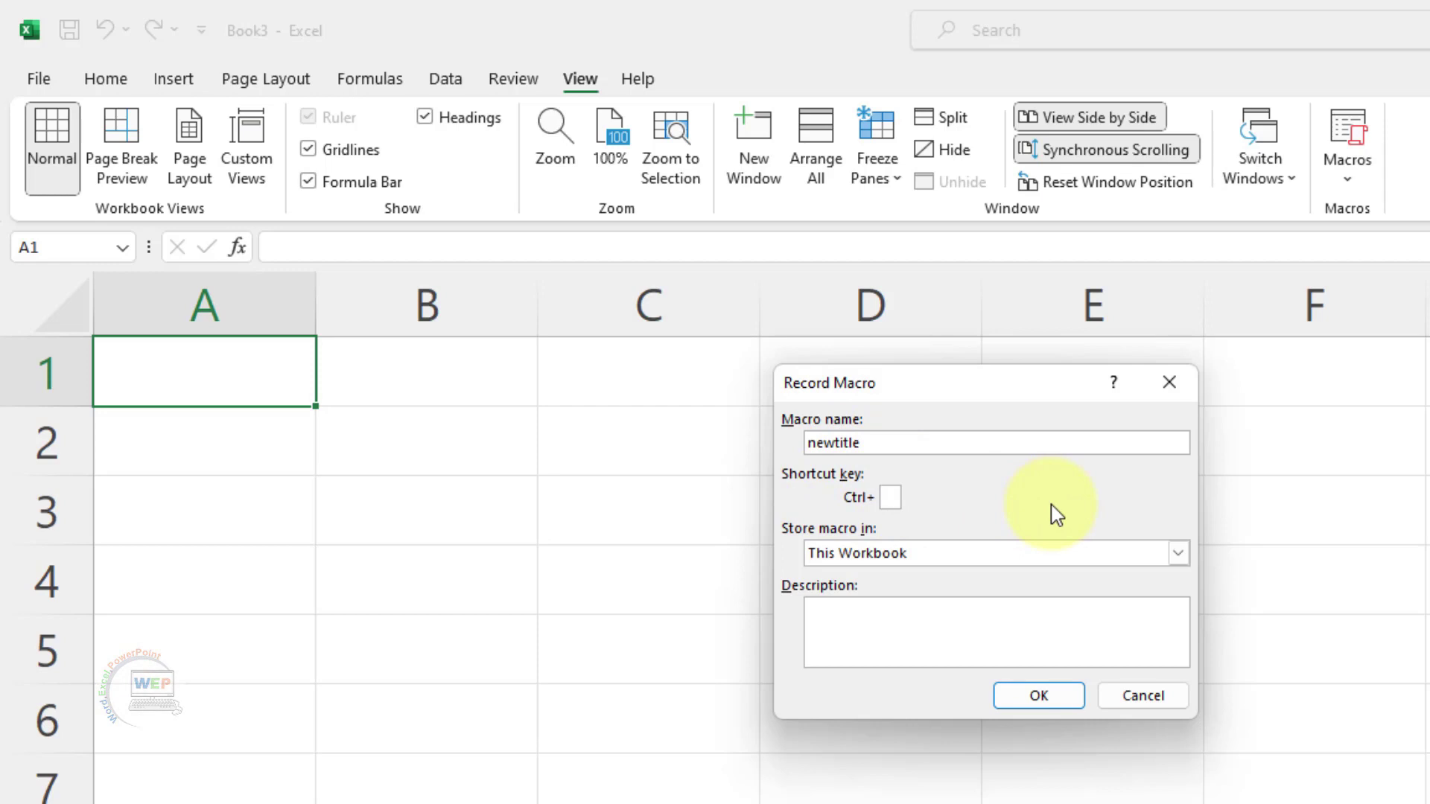
{"action": "type", "text": "q"}
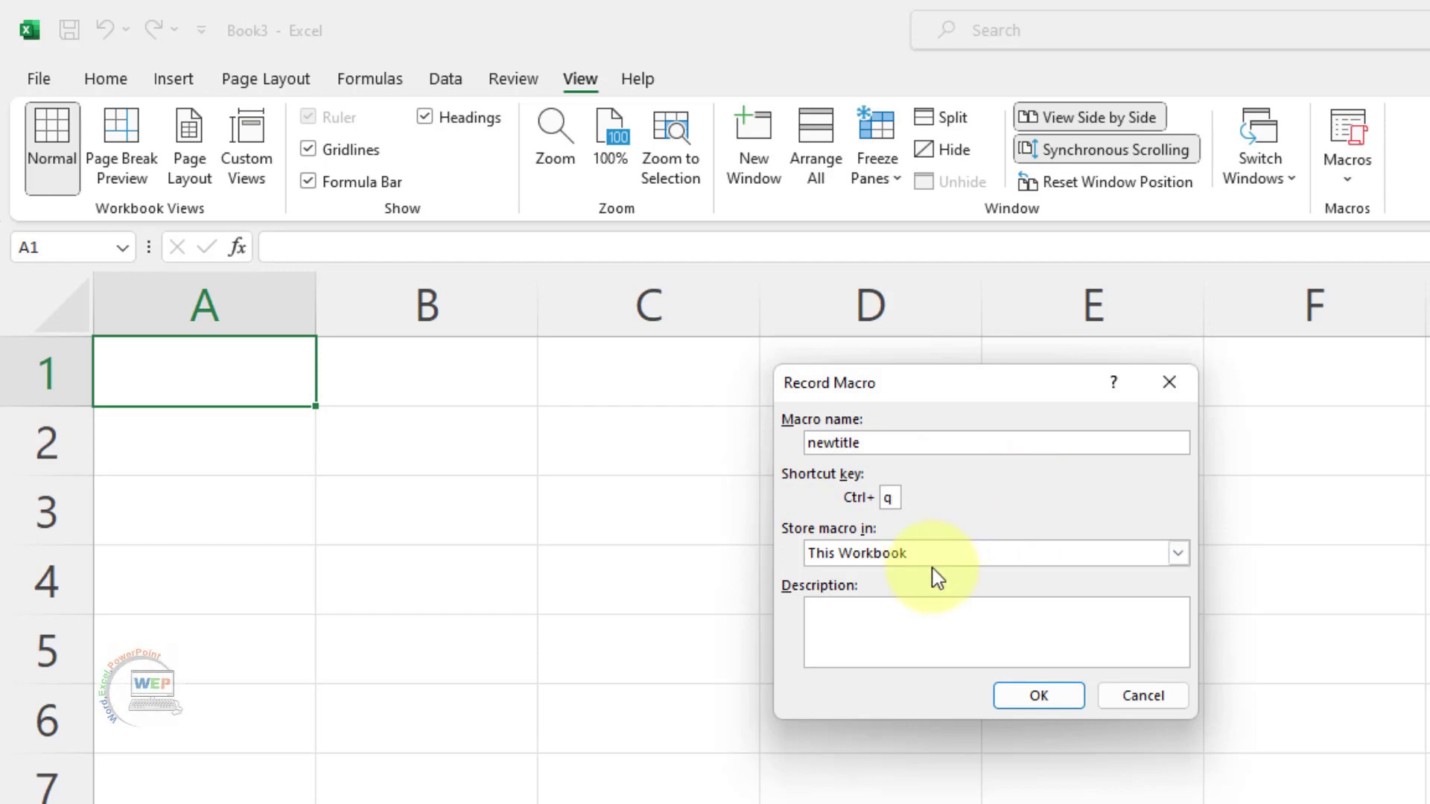
{"action": "left_click", "coordinate": [957, 553]}
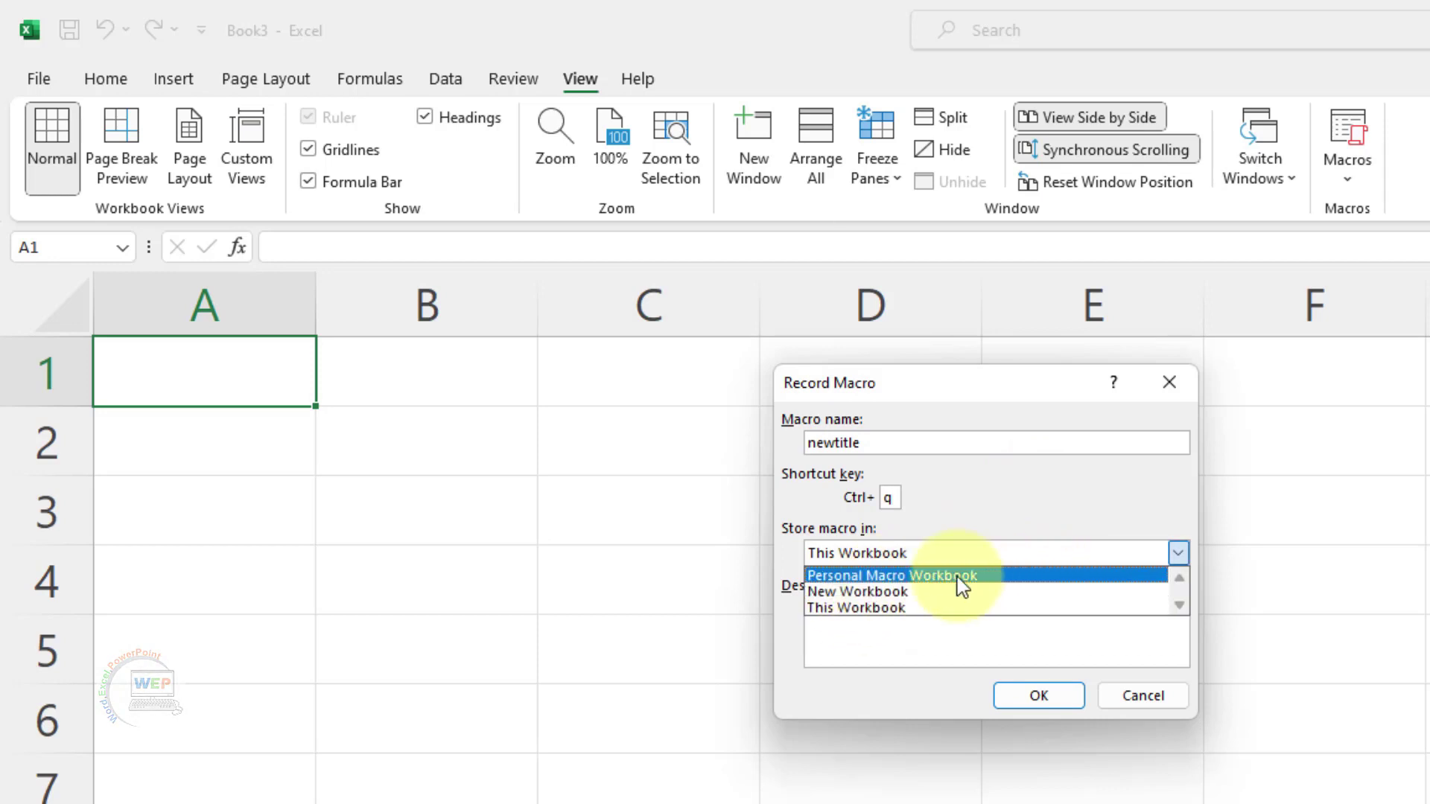
{"action": "left_click", "coordinate": [901, 609]}
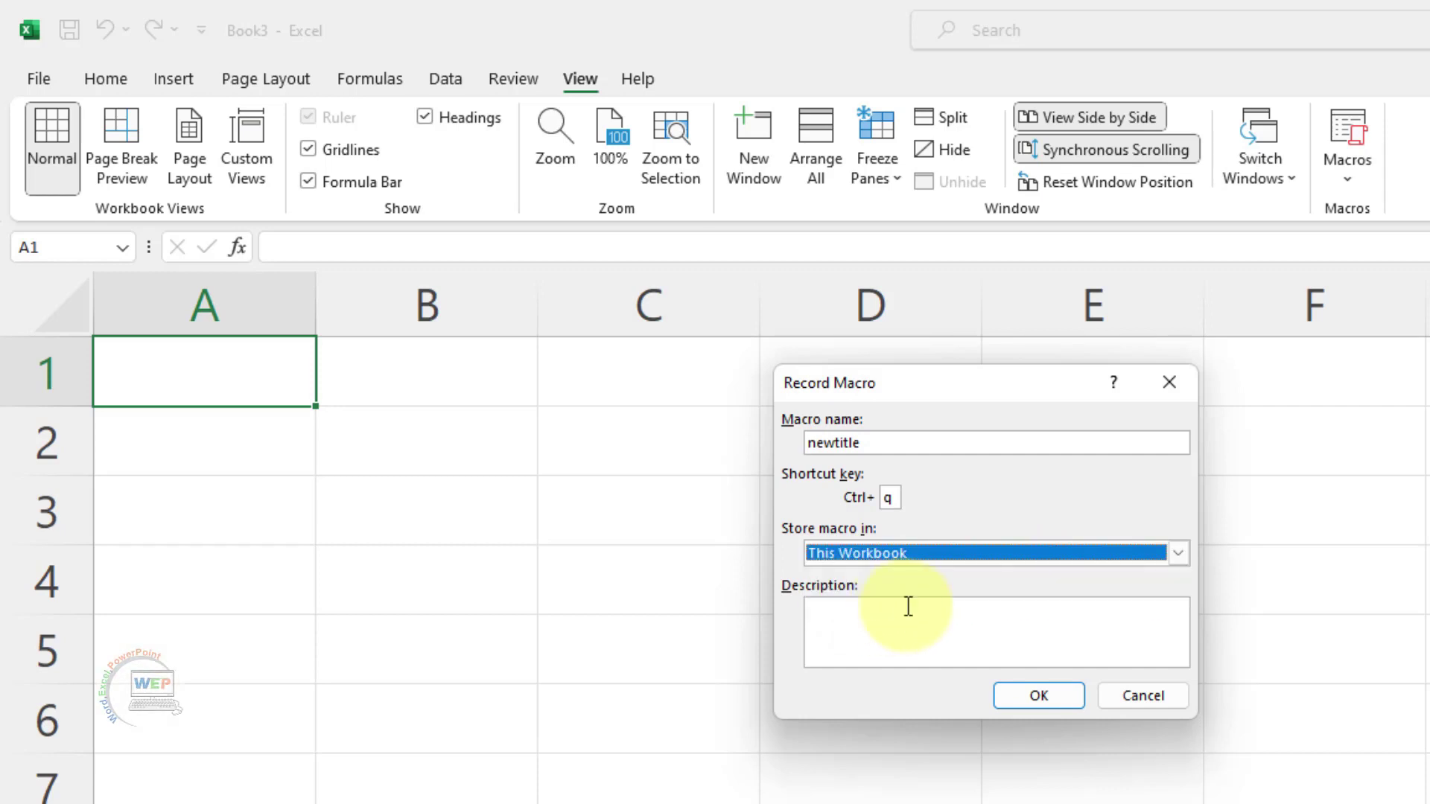
Step: Start the macro recording and enter 'wep academy' in A1, correcting the typo
{"action": "left_click", "coordinate": [1073, 703]}
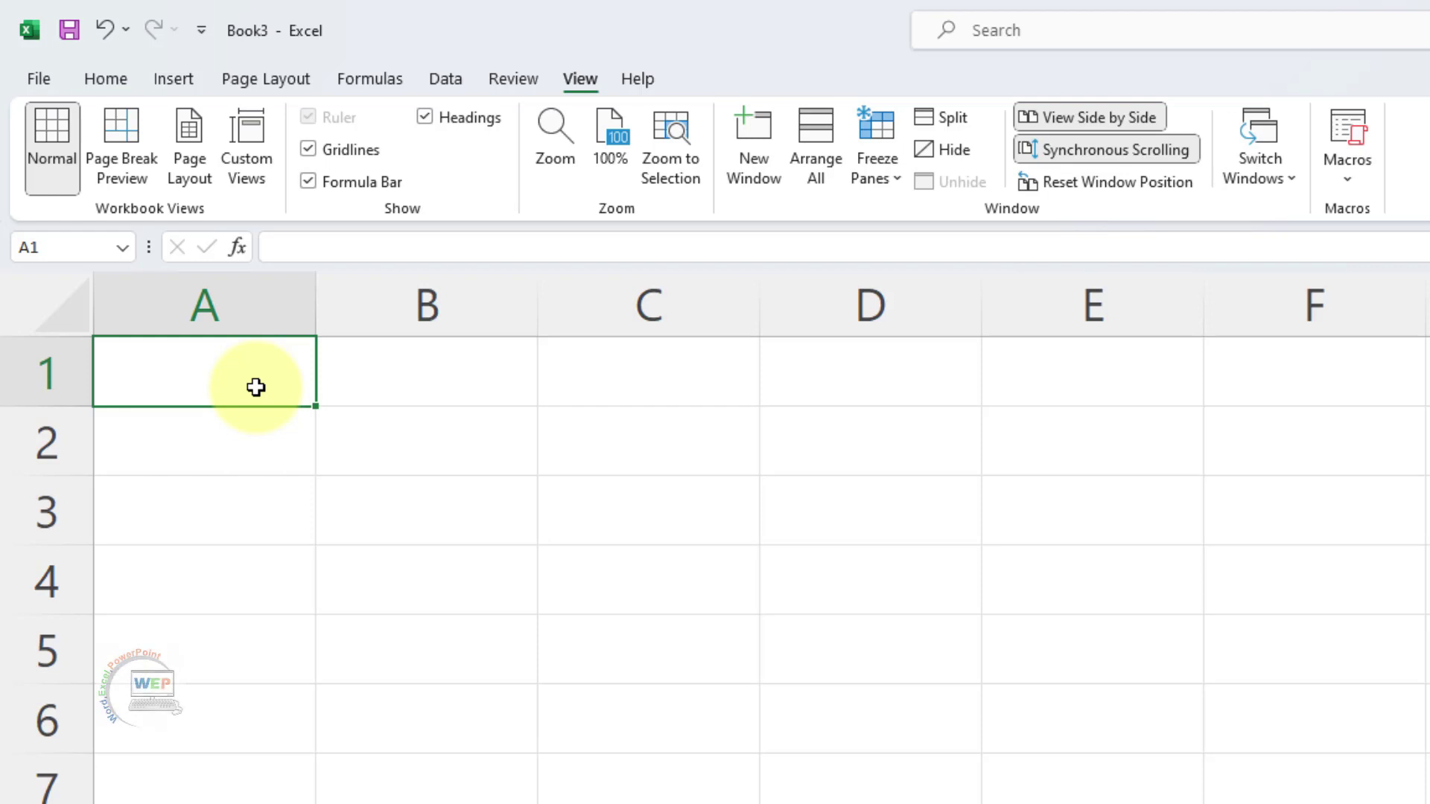
{"action": "type", "text": "wep aca"}
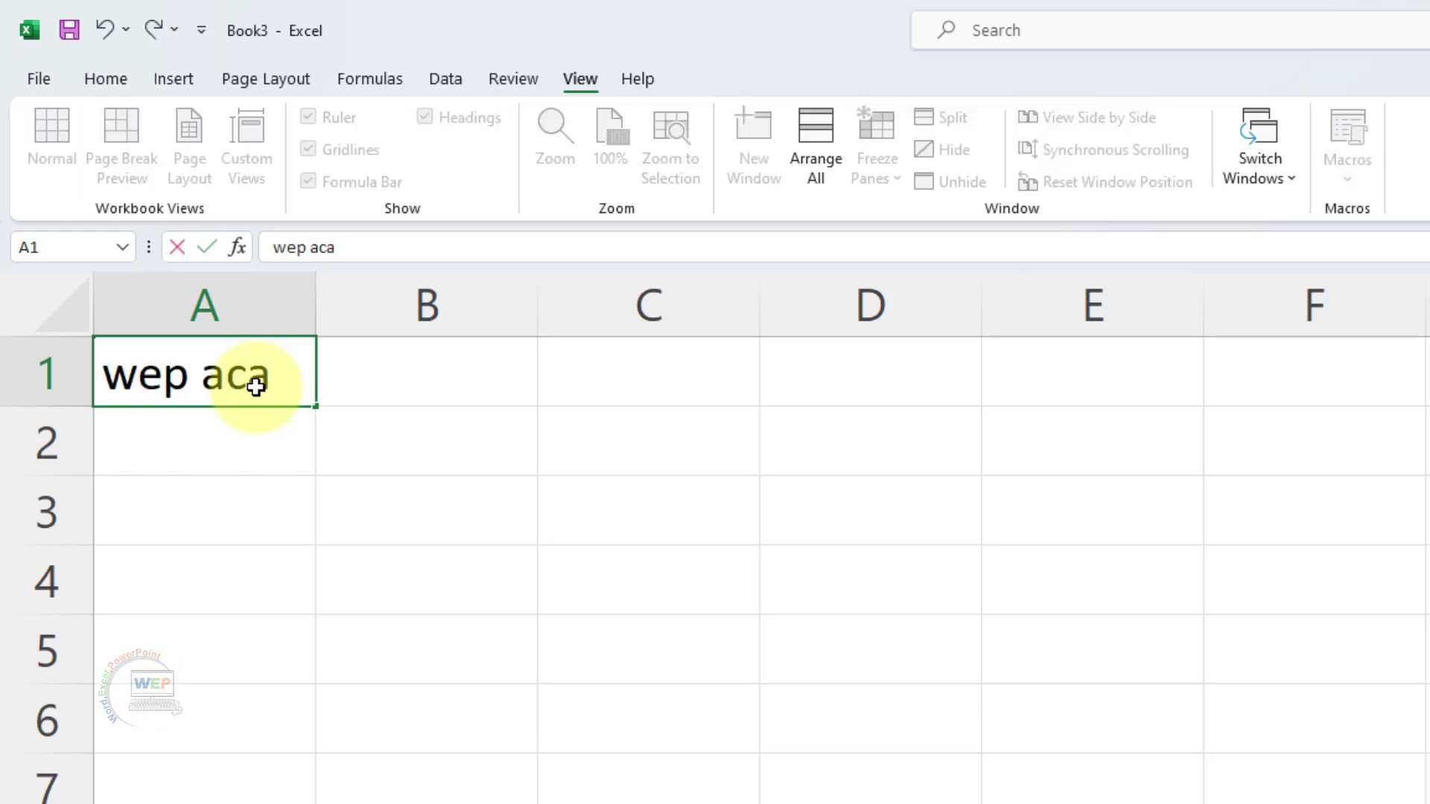
{"action": "type", "text": "demu"}
{"action": "key", "text": "Return"}
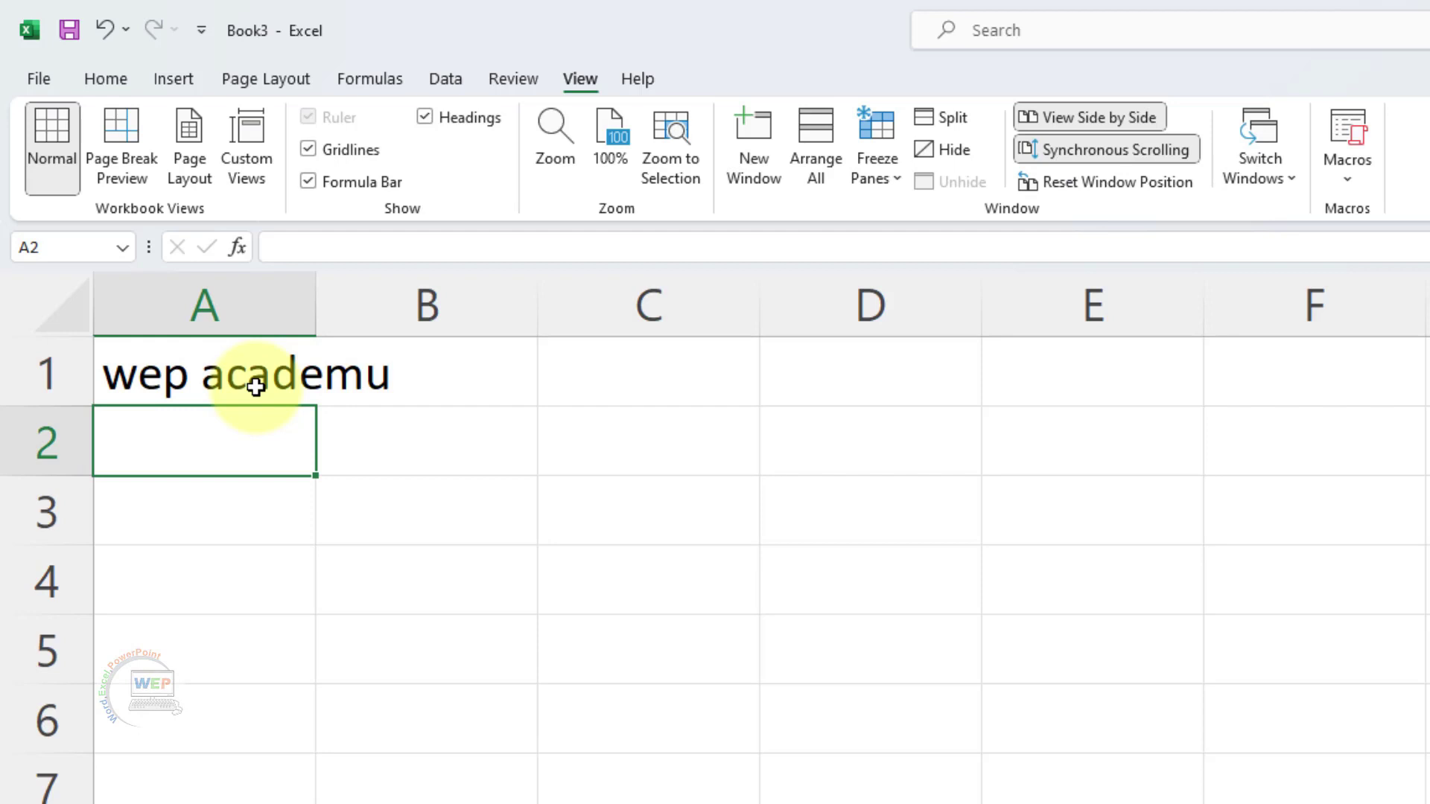
{"action": "left_click", "coordinate": [256, 387]}
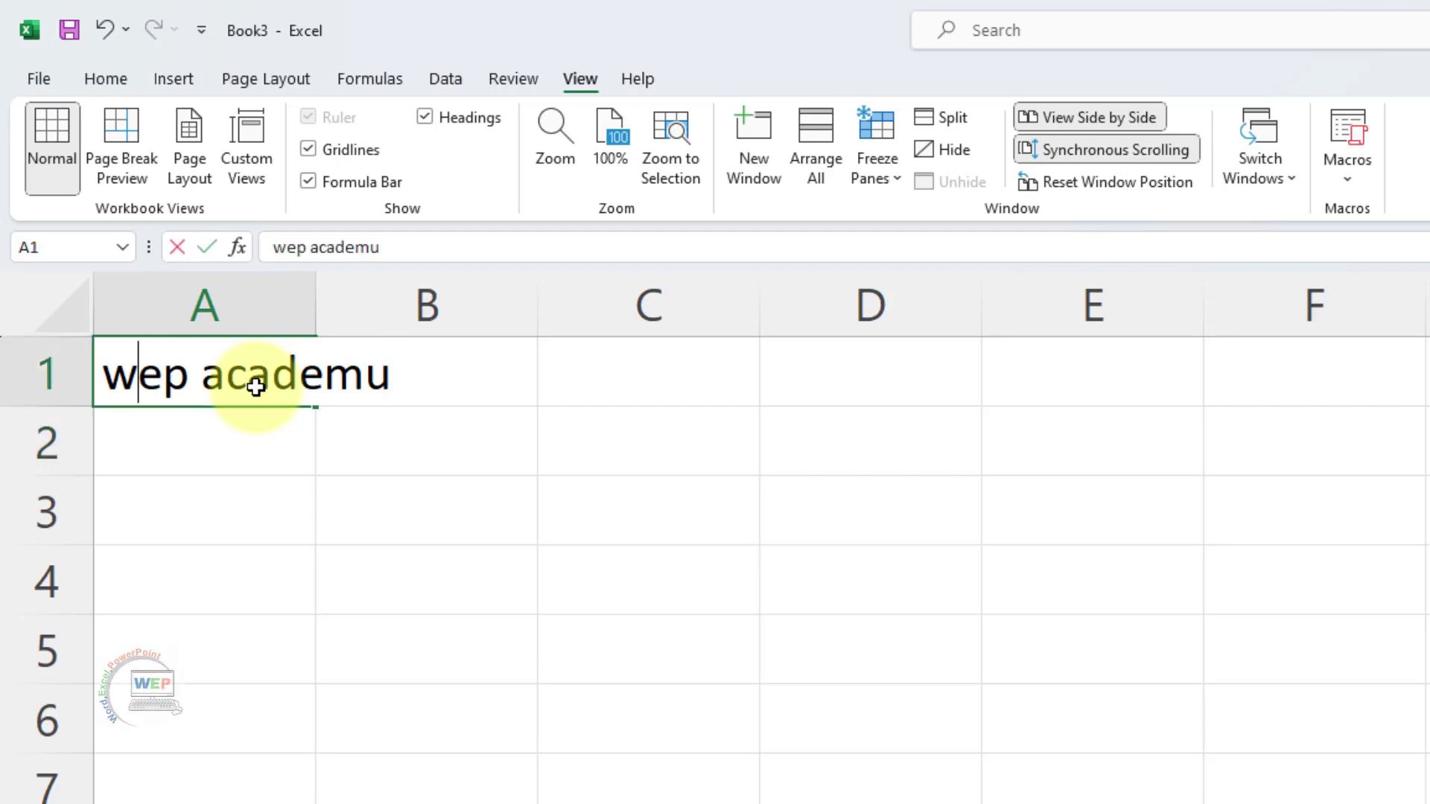
{"action": "type", "text": "wep academu"}
{"action": "key", "text": "BackSpace"}
{"action": "type", "text": "y"}
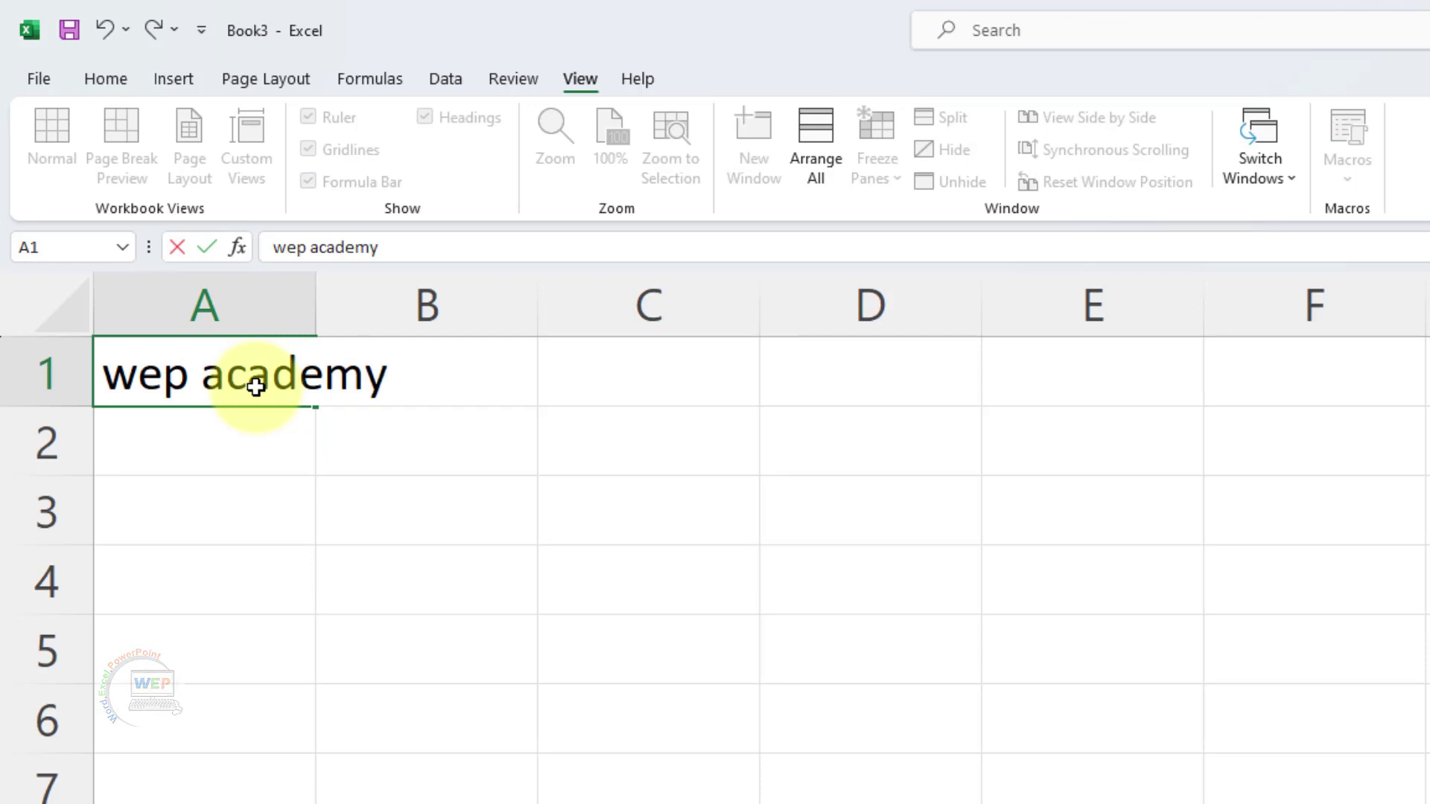
{"action": "key", "text": "Return"}
Step: Enter 'file button' in A2 and 'home tab' in A3
{"action": "type", "text": "file button"}
{"action": "key", "text": "Return"}
{"action": "type", "text": "ins"}
{"action": "key", "text": "BackSpace"}
{"action": "key", "text": "BackSpace"}
{"action": "key", "text": "BackSpace"}
{"action": "type", "text": "hol"}
{"action": "key", "text": "BackSpace"}
{"action": "type", "text": "me "}
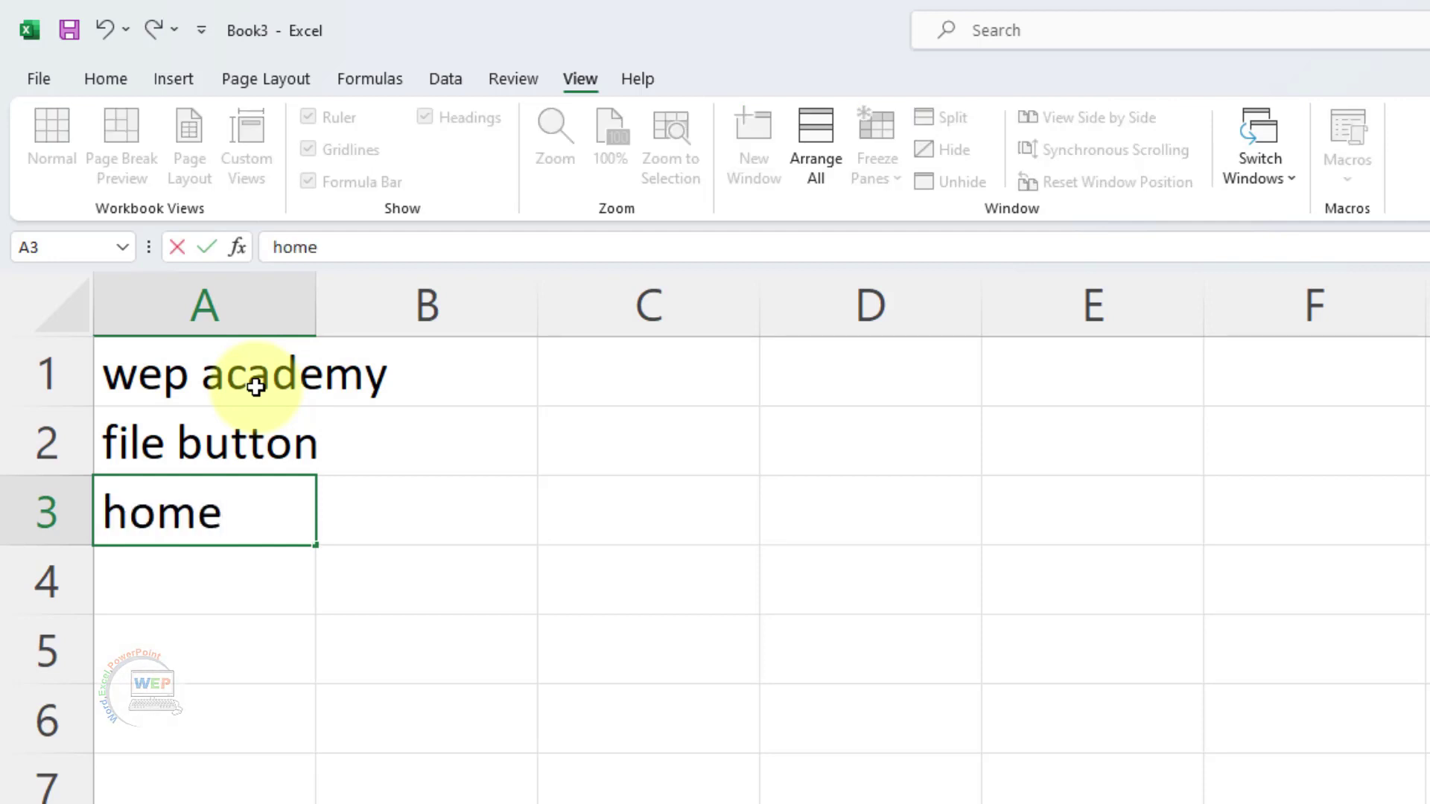
{"action": "type", "text": "tab"}
{"action": "key", "text": "Return"}
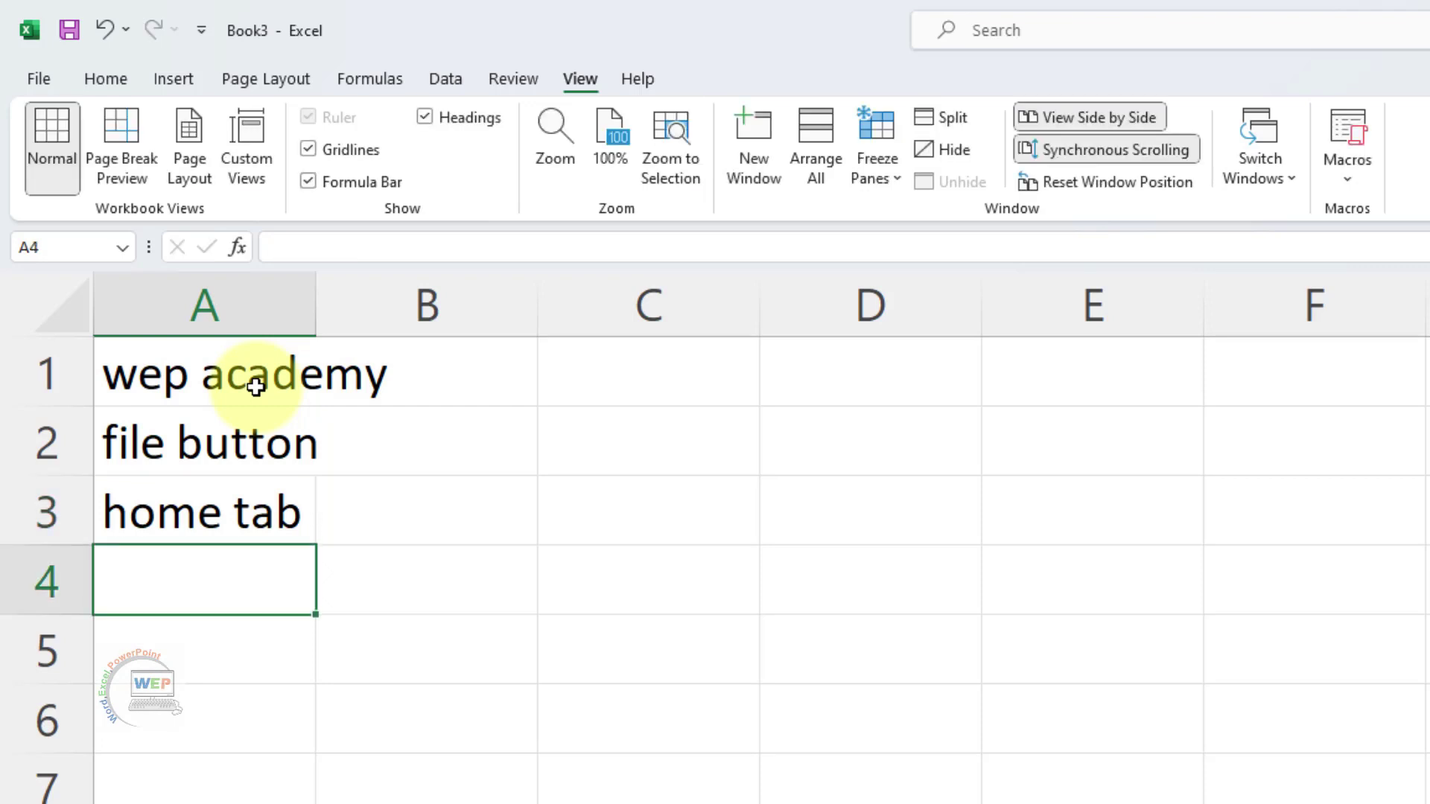
Step: Enter 'insert tab' in A4 and 'page layout' in A5, then type 'formulas' in A6
{"action": "type", "text": "insert tab"}
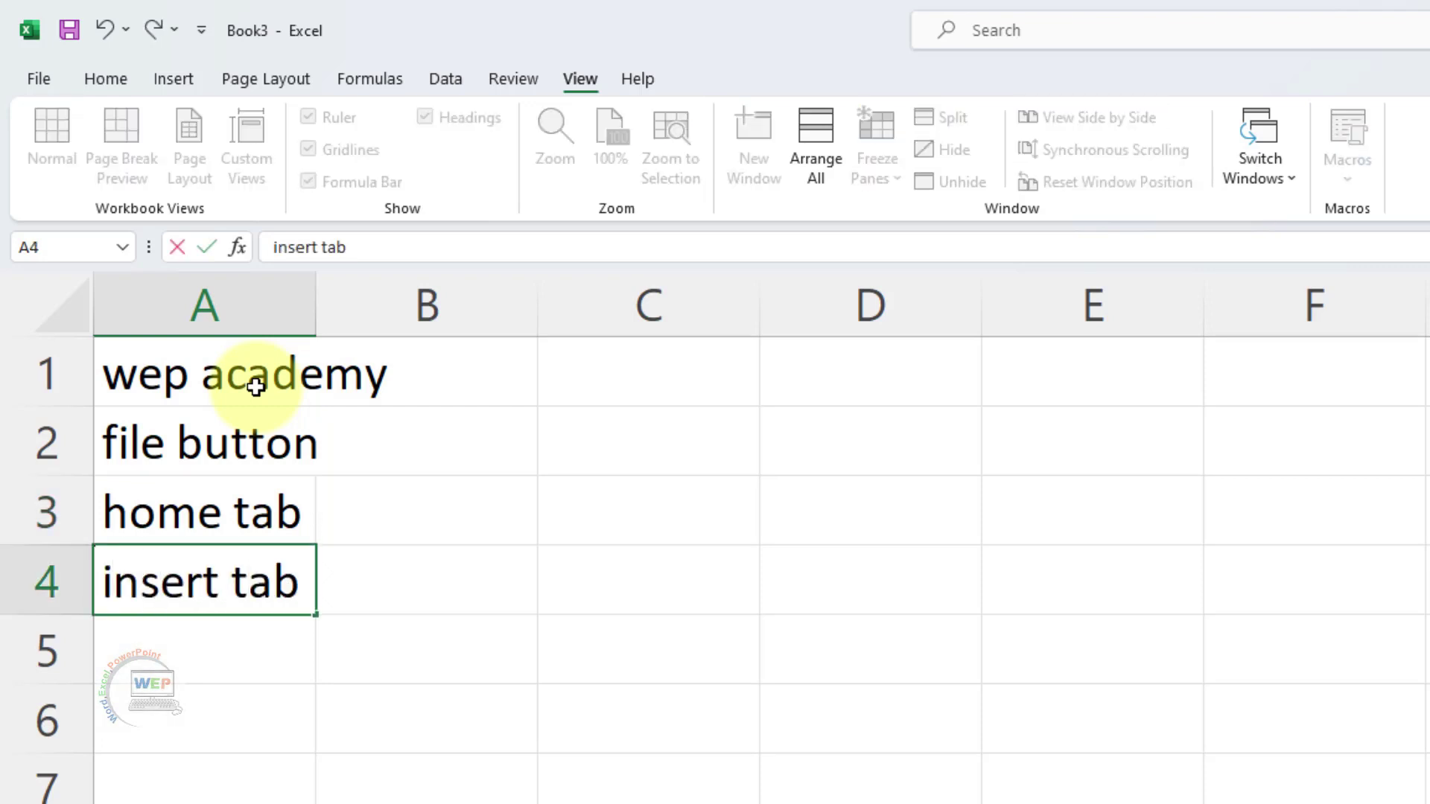
{"action": "key", "text": "Return"}
{"action": "type", "text": "page layu"}
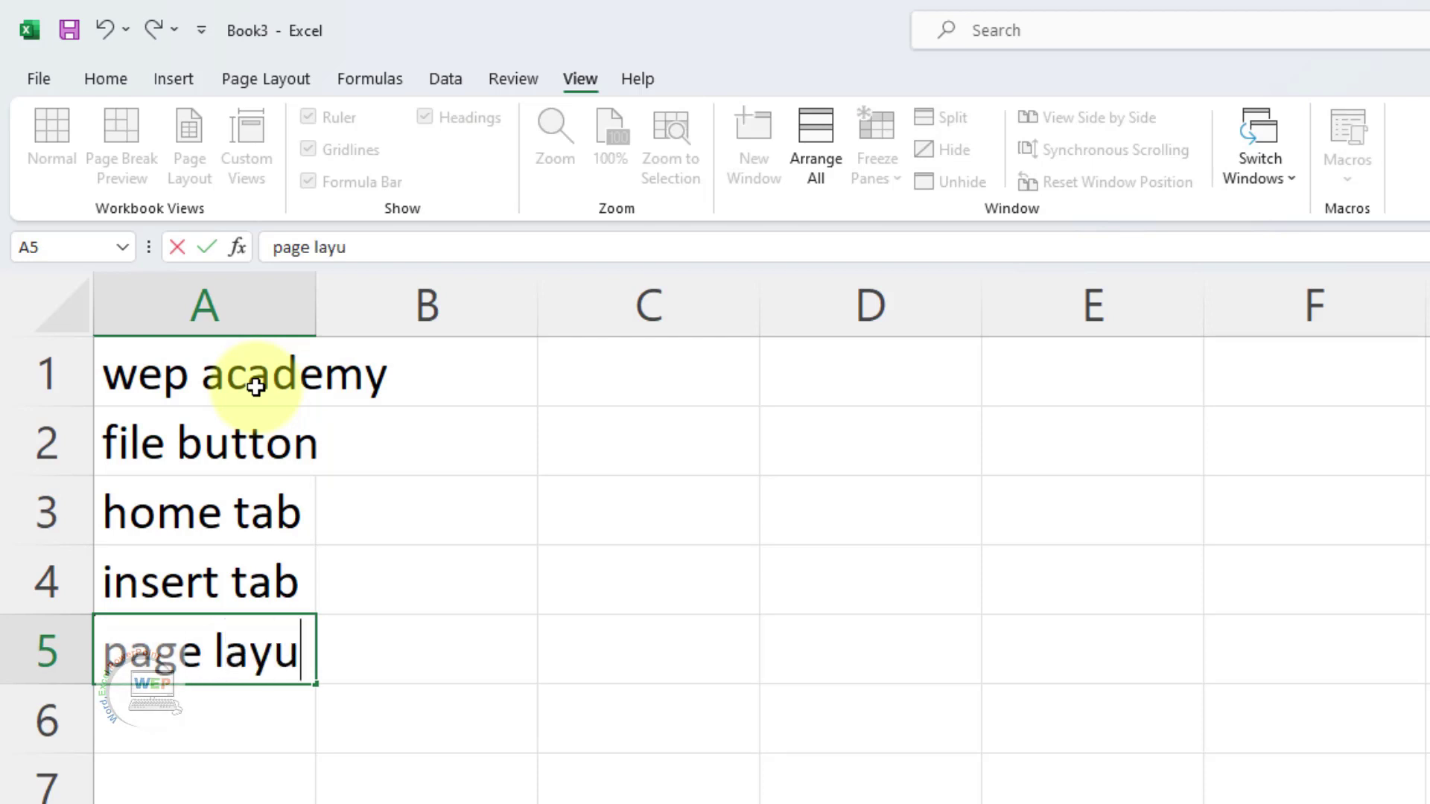
{"action": "type", "text": "o"}
{"action": "key", "text": "BackSpace"}
{"action": "key", "text": "BackSpace"}
{"action": "type", "text": "out"}
{"action": "key", "text": "Return"}
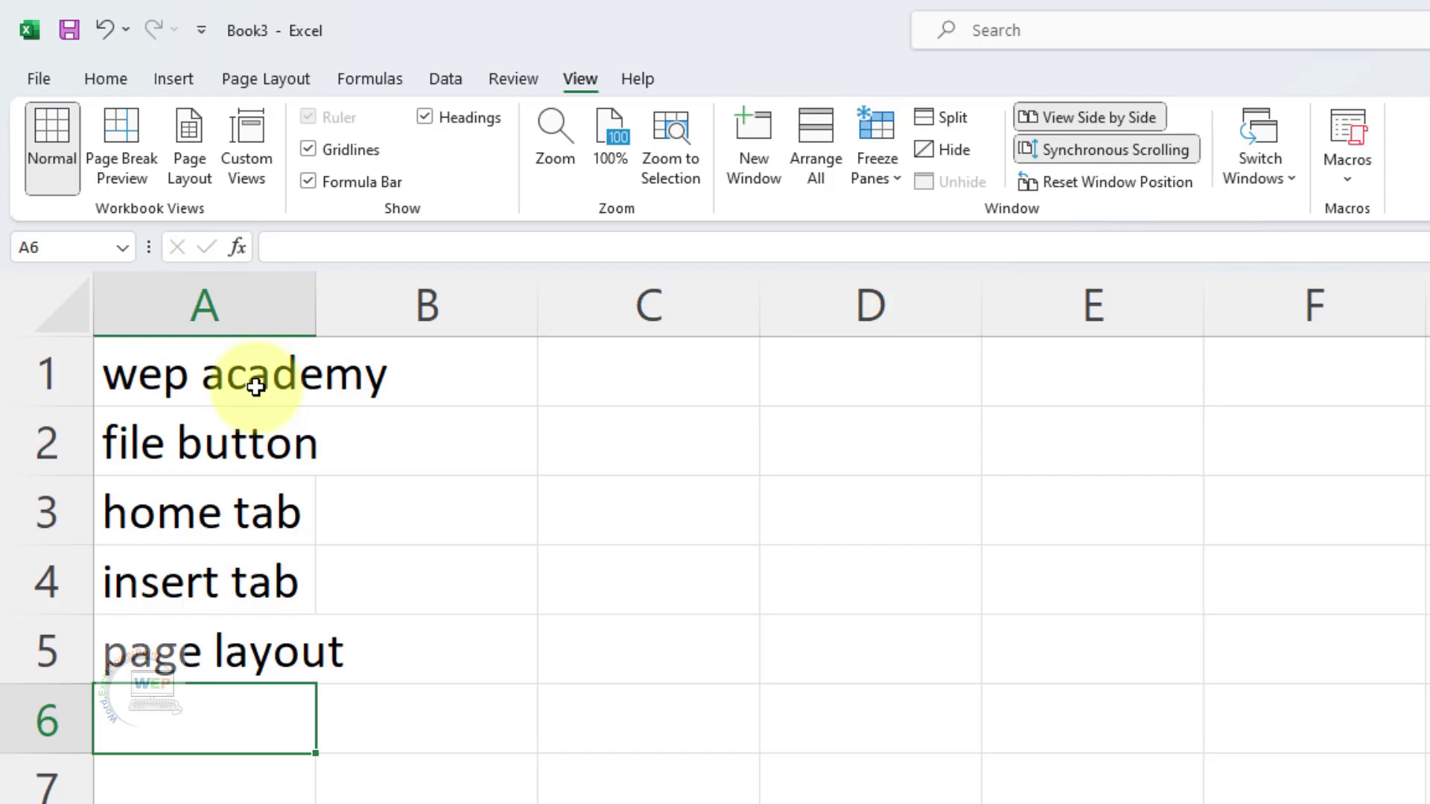
{"action": "type", "text": "formulas"}
Step: Commit 'formulas' in A6 and widen column A to fit the entries
{"action": "left_click", "coordinate": [310, 320]}
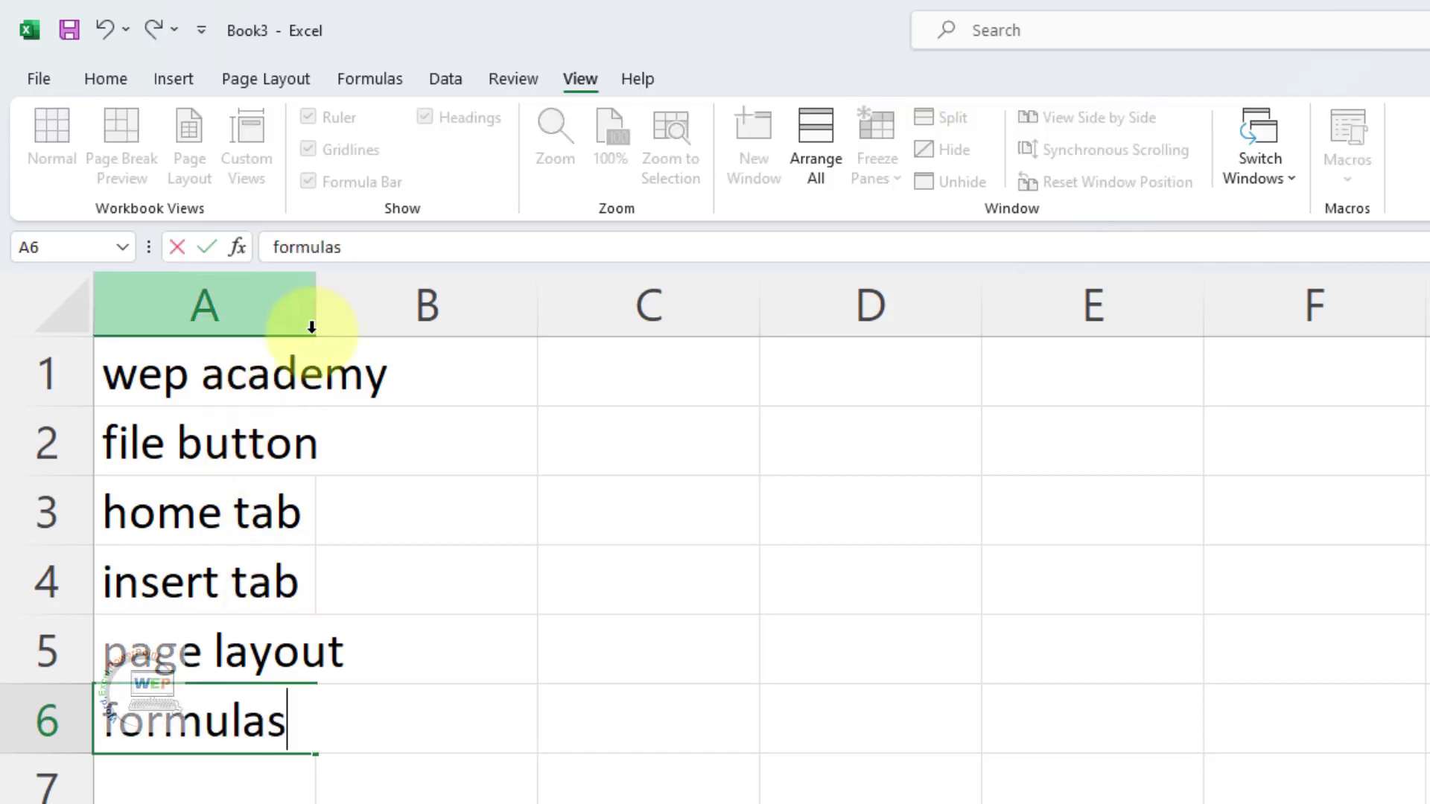
{"action": "left_click", "coordinate": [373, 431]}
{"action": "left_click_drag", "start_coordinate": [313, 322], "coordinate": [415, 325]}
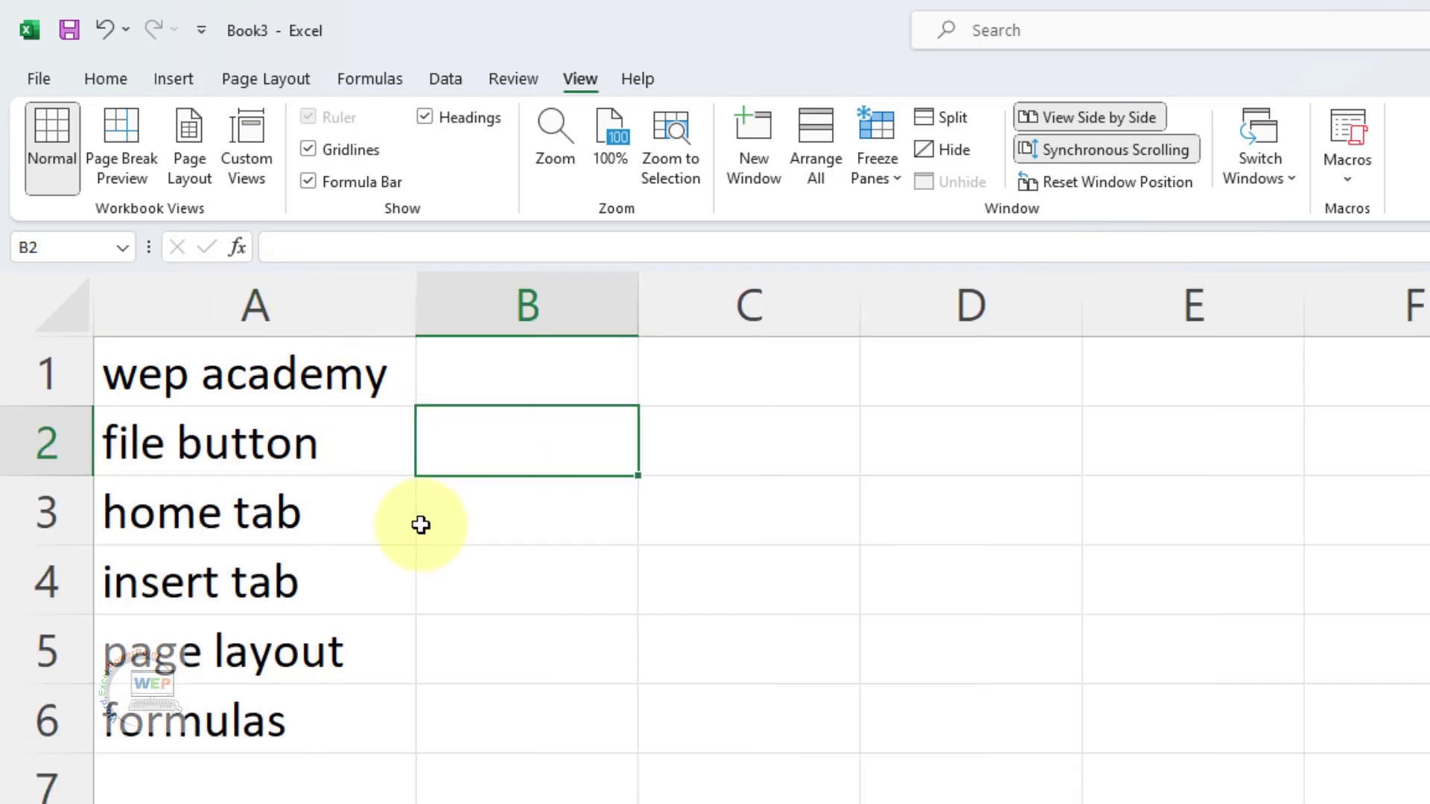
{"action": "left_click", "coordinate": [421, 530]}
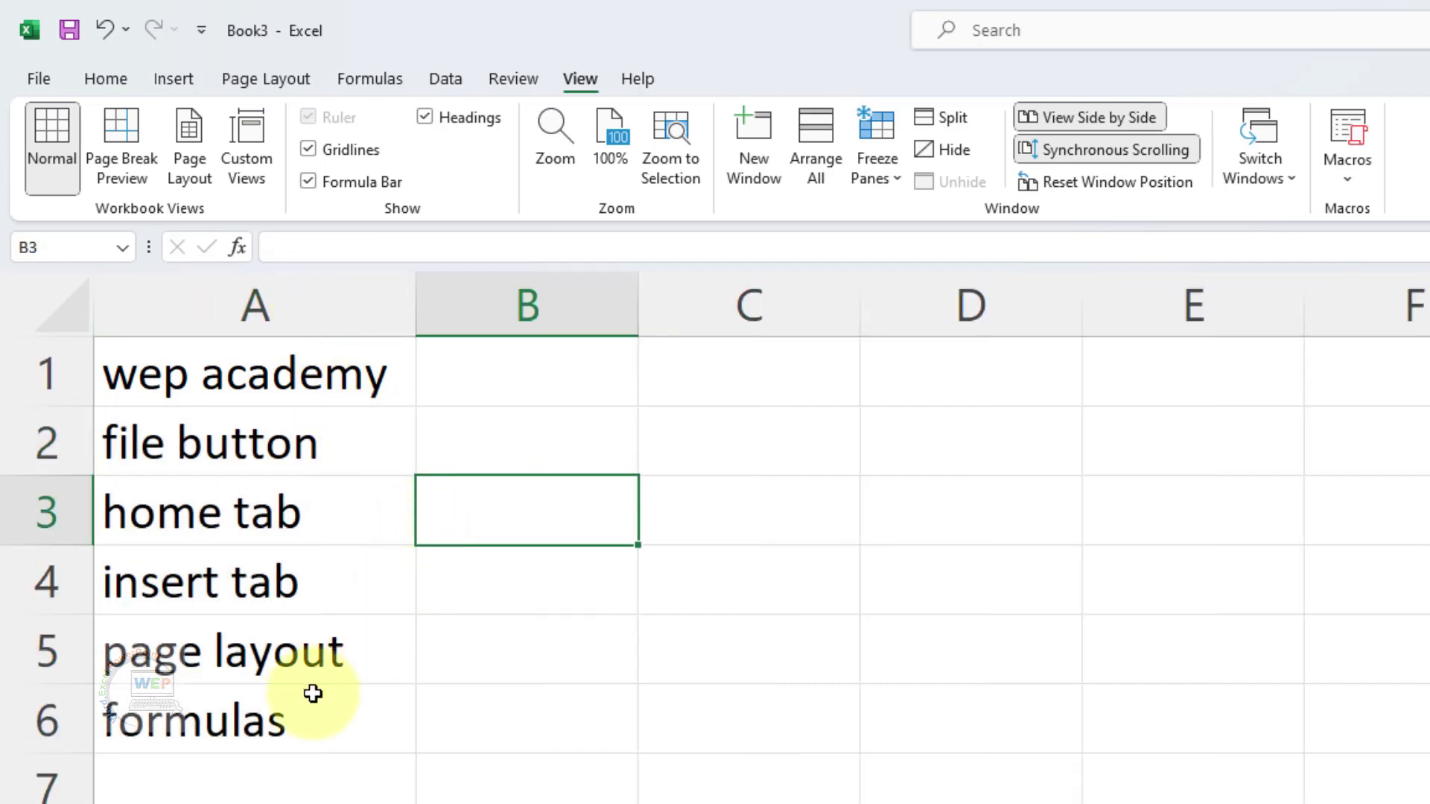
Step: Select the empty cell A7 and stop recording the macro from the Macros menu
{"action": "left_click", "coordinate": [335, 731]}
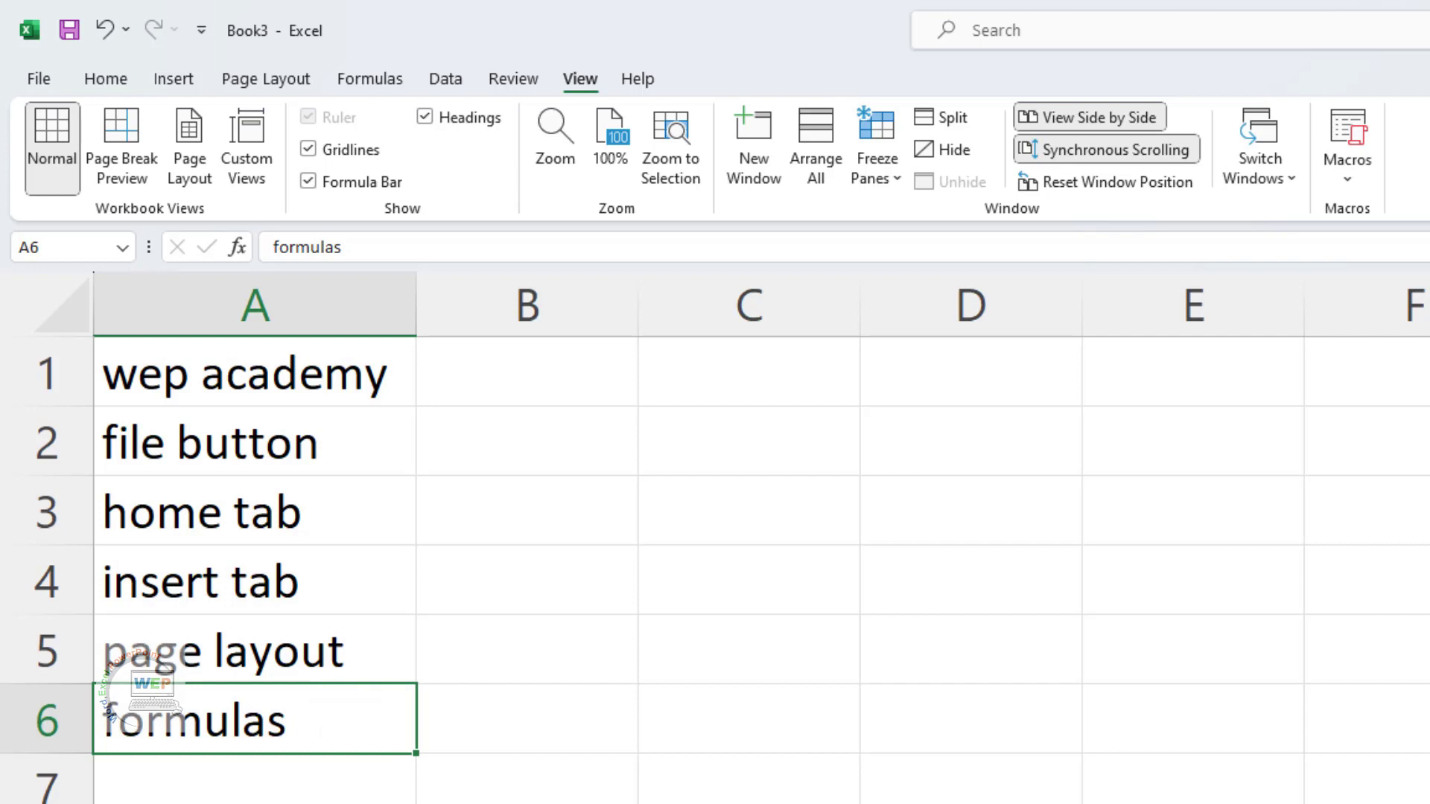
{"action": "key", "text": "Down"}
{"action": "left_click", "coordinate": [1343, 187]}
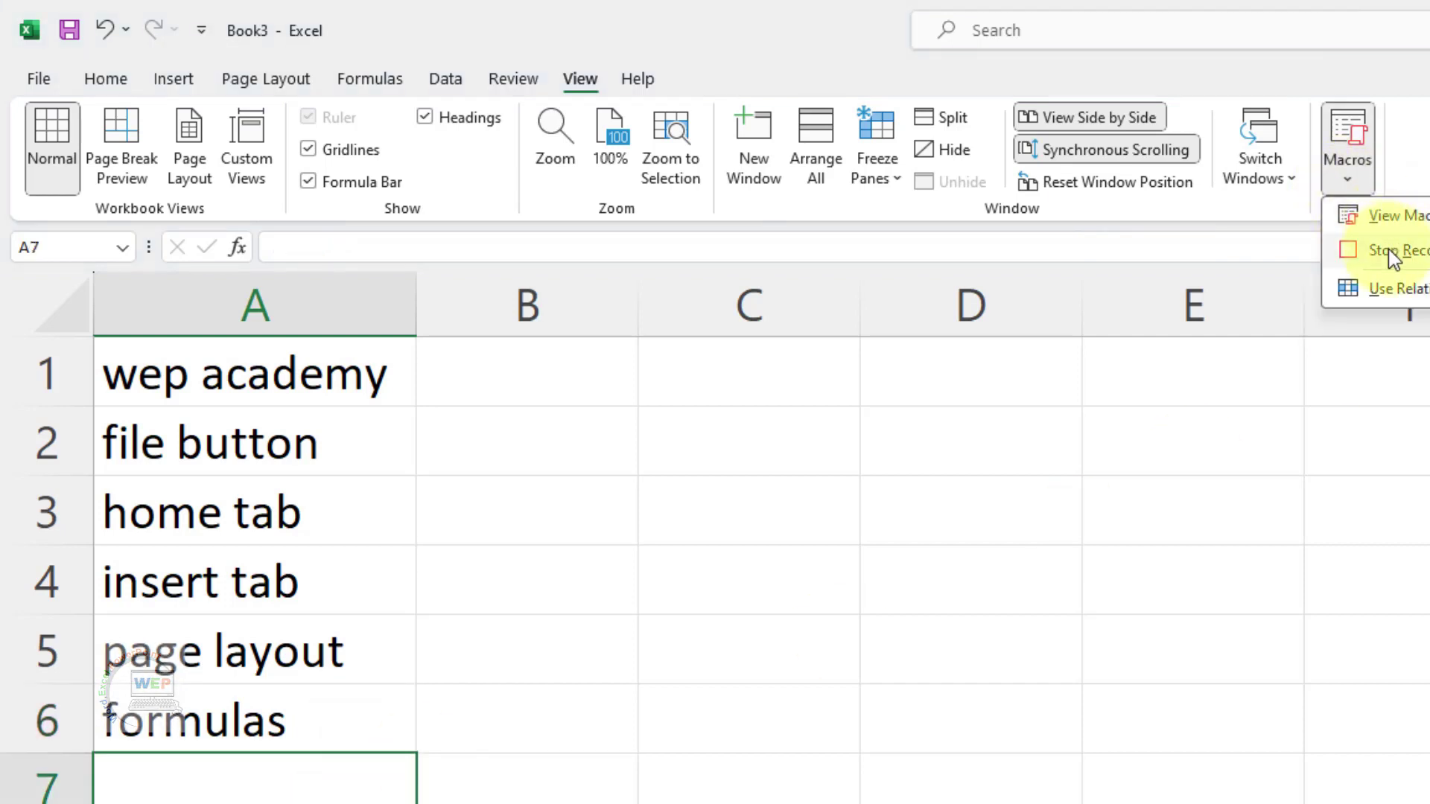
{"action": "left_click", "coordinate": [1355, 244]}
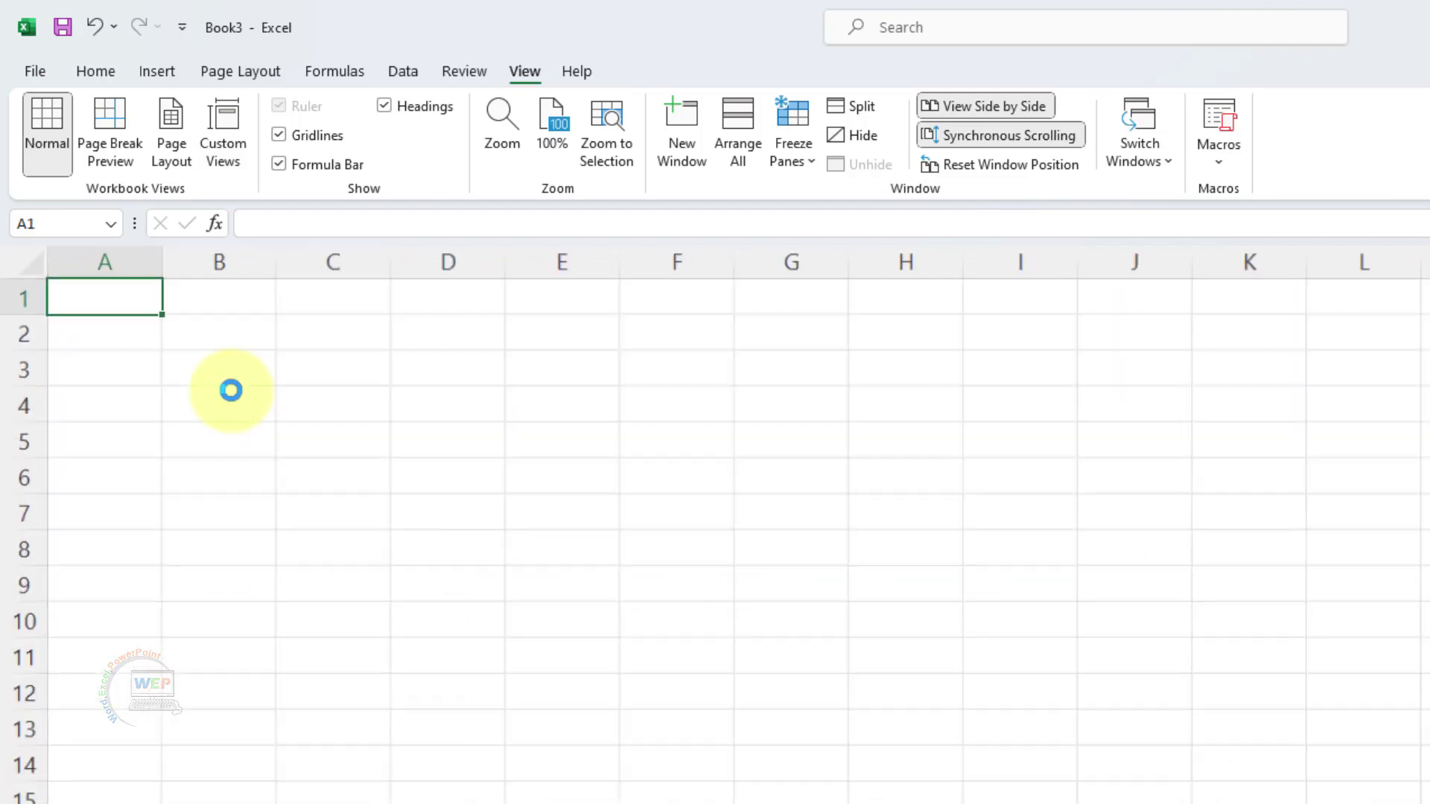
Step: Scroll up the blank sheet to view column A from the top
{"action": "scroll", "coordinate": [231, 391], "scroll_direction": "up", "scroll_amount": 2}
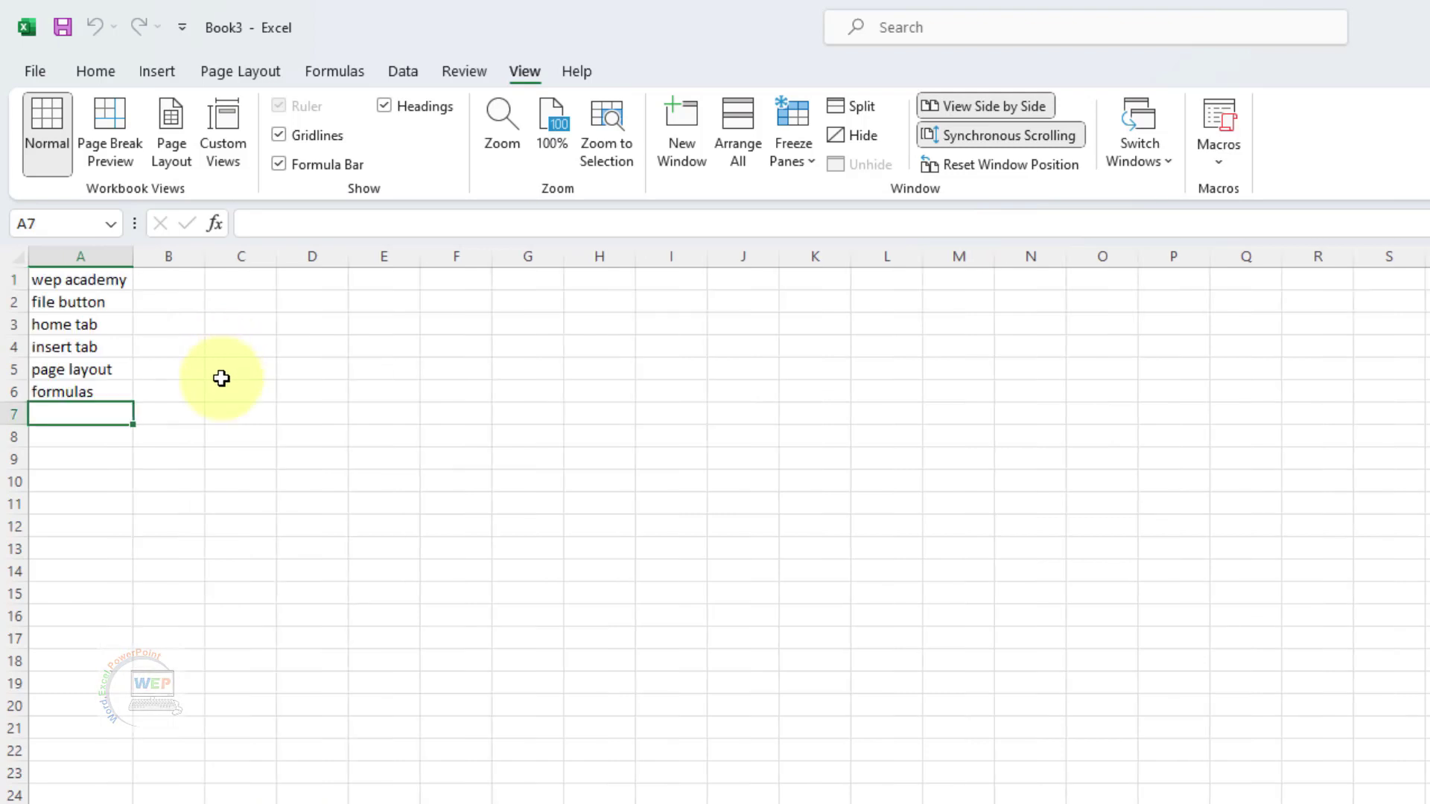
{"action": "scroll", "coordinate": [222, 378], "scroll_direction": "up", "scroll_amount": 3}
{"action": "scroll", "coordinate": [221, 378], "scroll_direction": "up", "scroll_amount": 3}
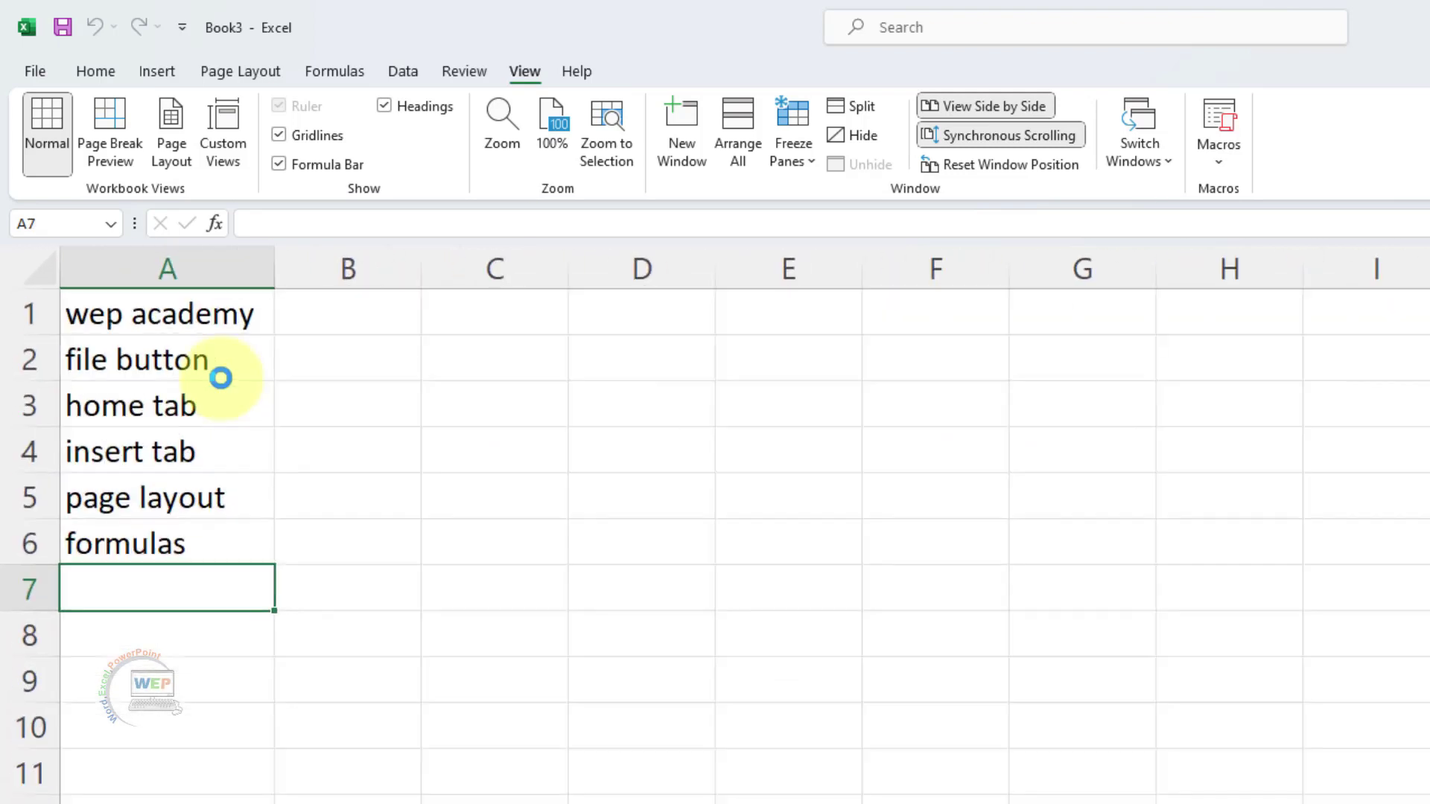